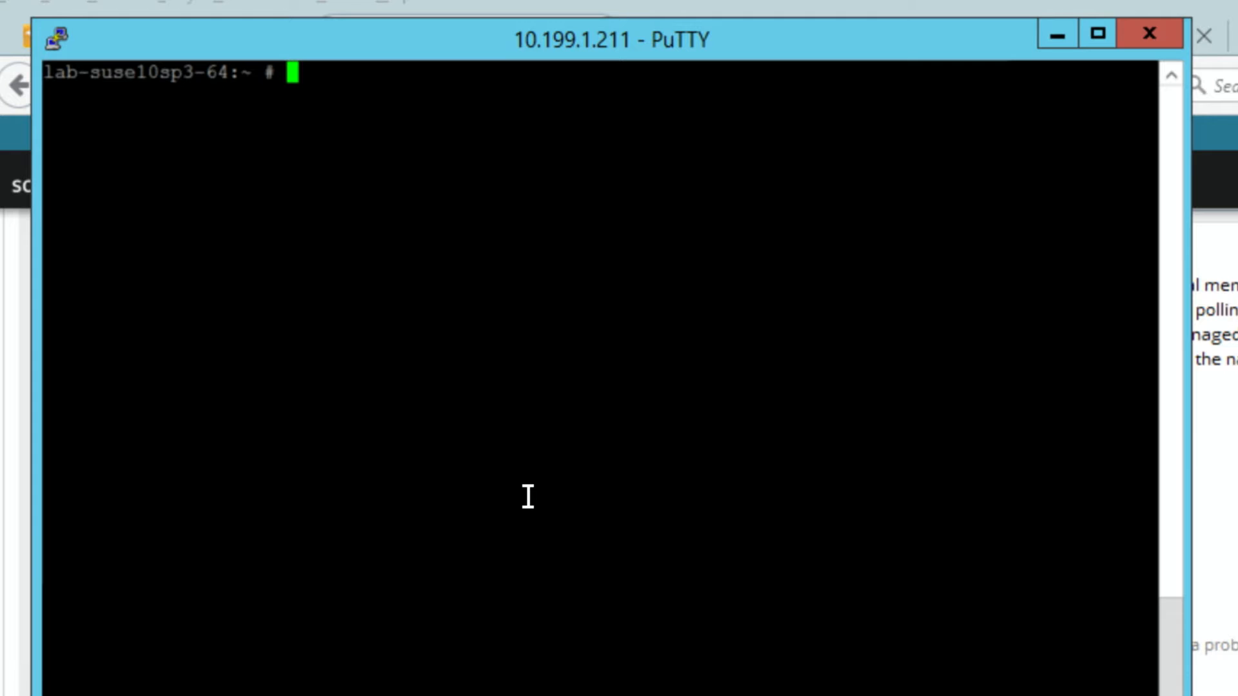
Step: List all running processes on the Linux server with ps -ef
{"action": "type", "text": "ps -ef"}
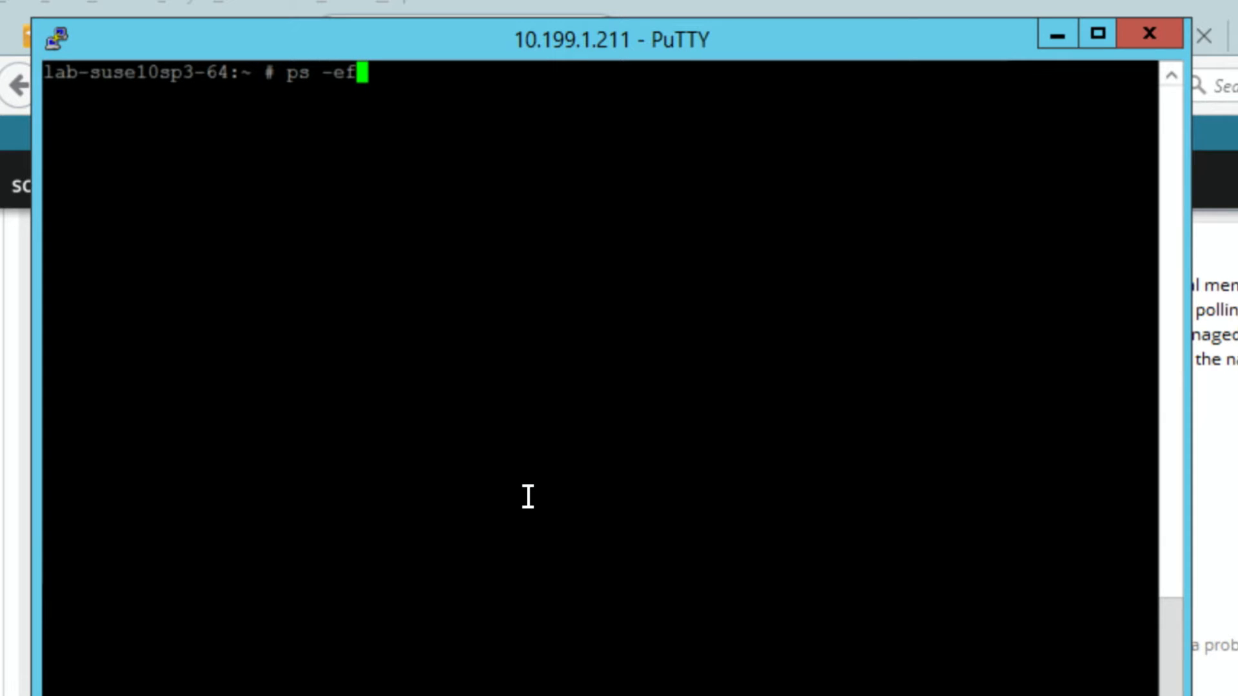
{"action": "key", "text": "Return"}
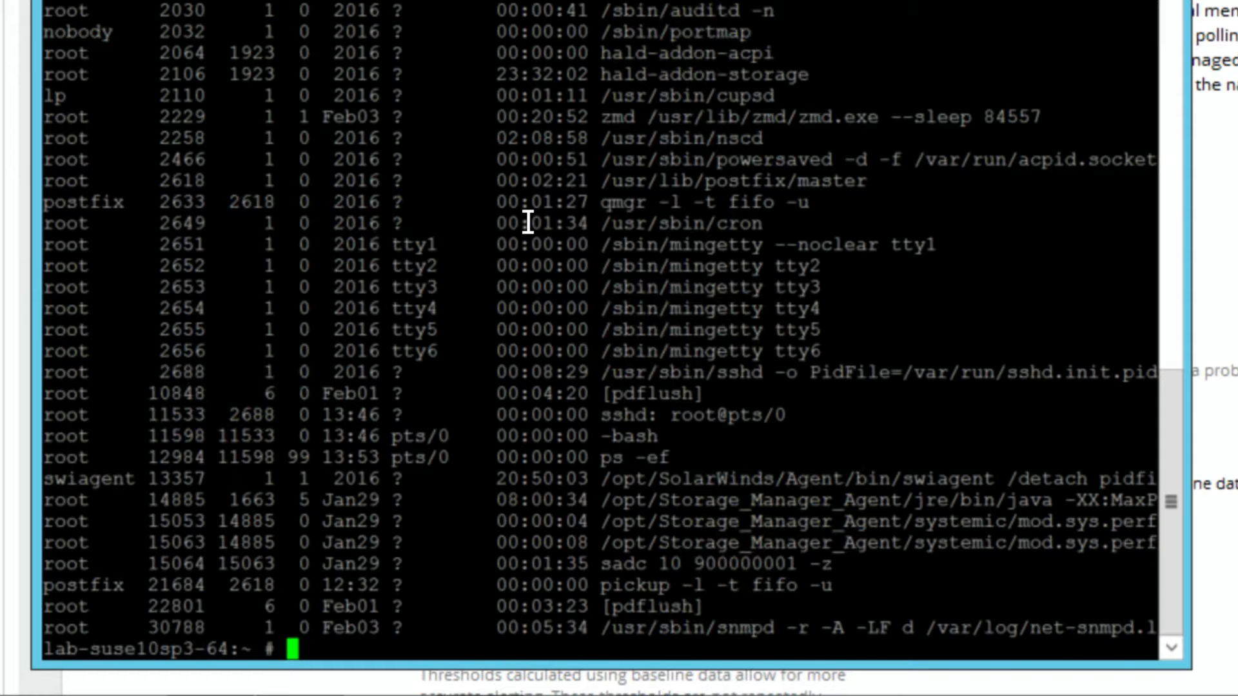
Step: Filter the process list for cron with ps -ef |grep cron and highlight the cron process name
{"action": "key", "text": "Up"}
{"action": "type", "text": "|grep cron"}
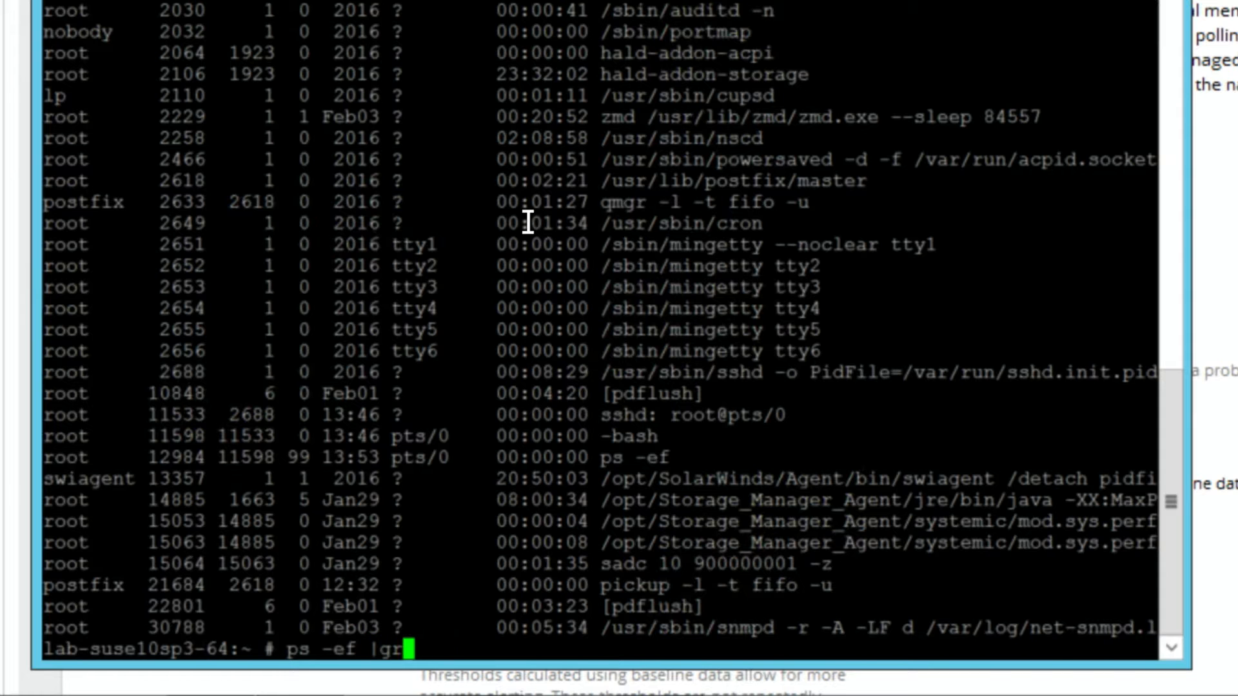
{"action": "key", "text": "Return"}
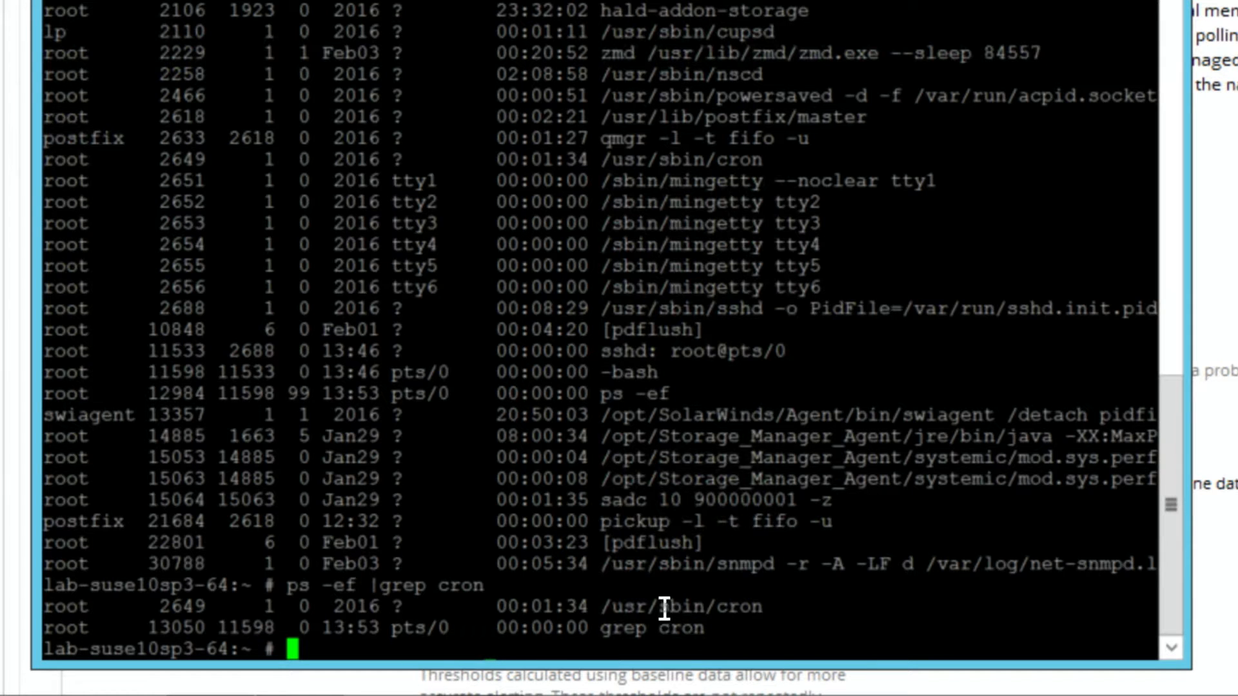
{"action": "double_click", "coordinate": [744, 608]}
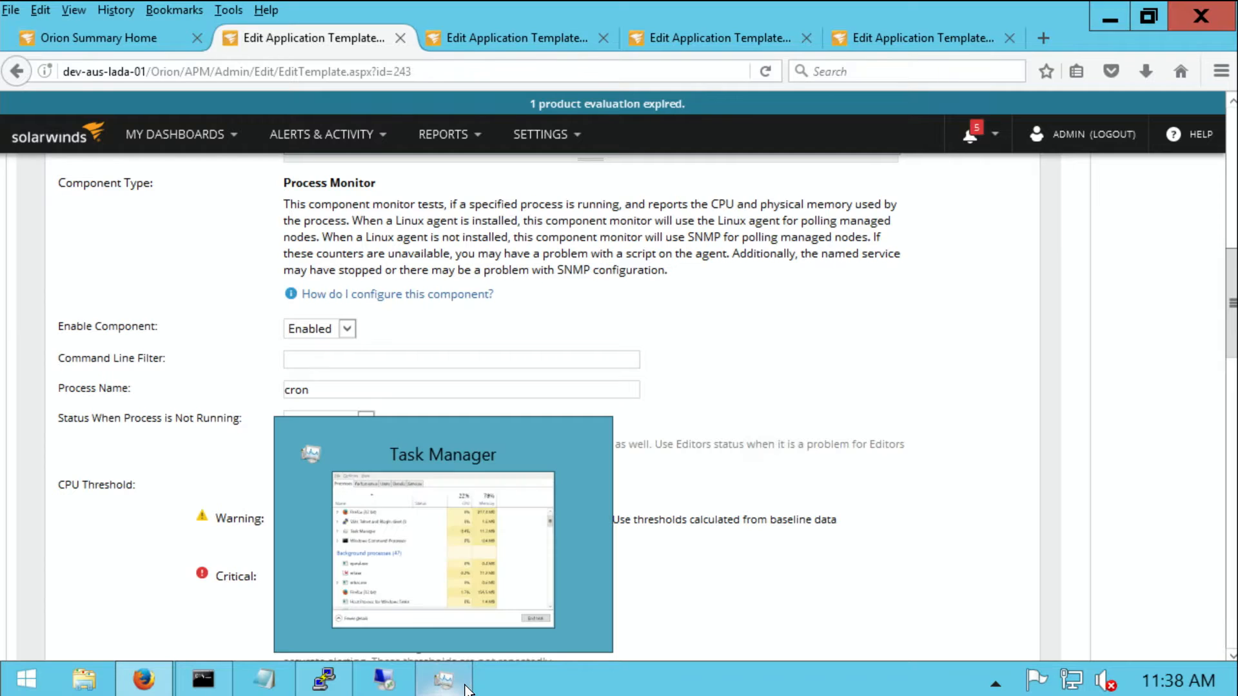
Step: In Task Manager, inspect the properties of the IIS Worker Process (32 bit), highlight its executable file name, and close the properties
{"action": "left_click", "coordinate": [468, 688]}
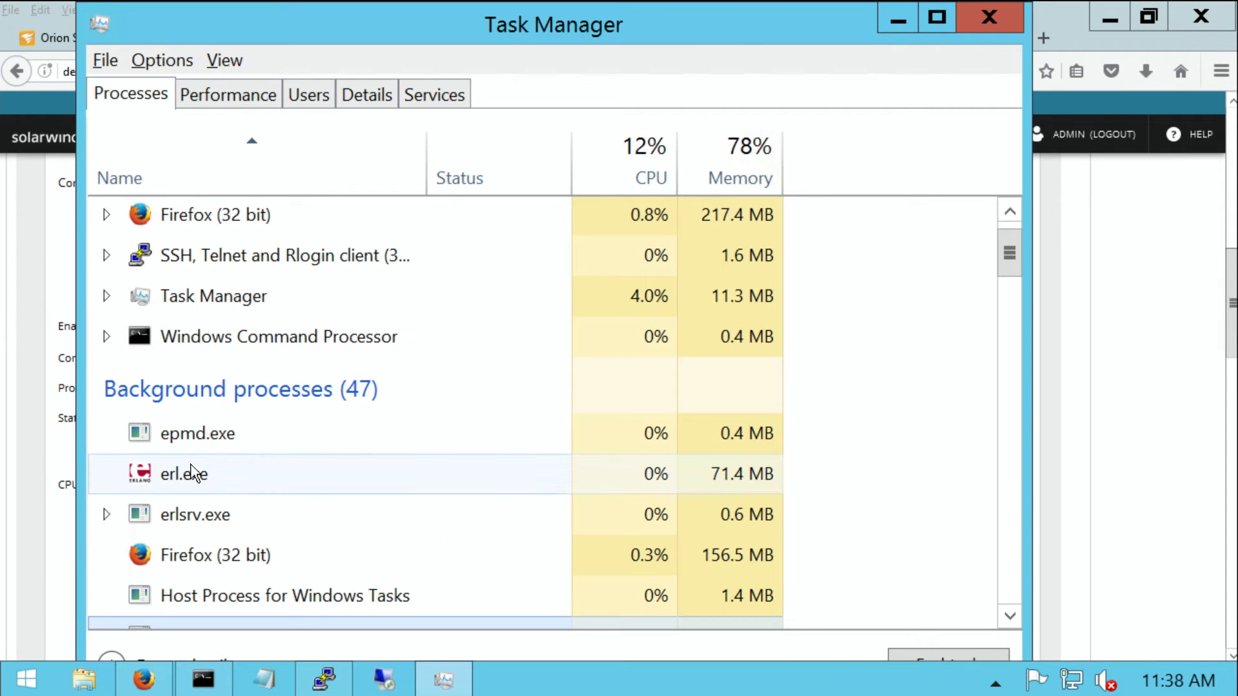
{"action": "scroll", "coordinate": [193, 425], "scroll_direction": "up", "scroll_amount": 1}
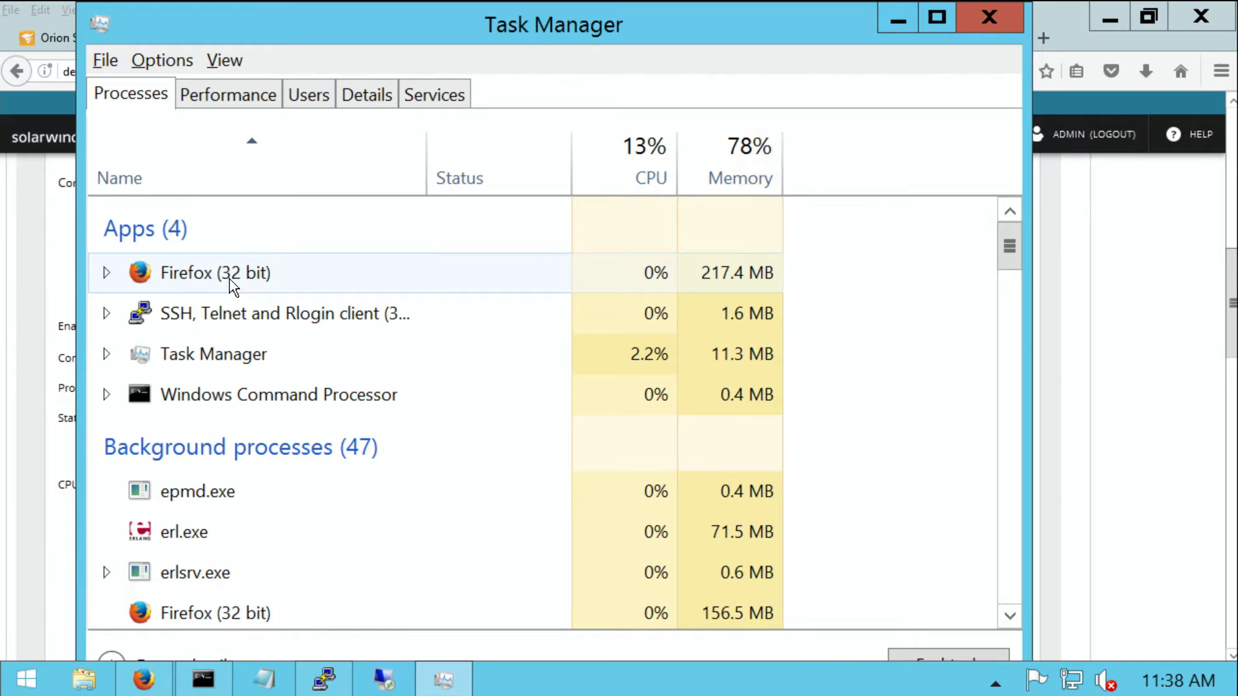
{"action": "scroll", "coordinate": [200, 556], "scroll_direction": "down", "scroll_amount": 2}
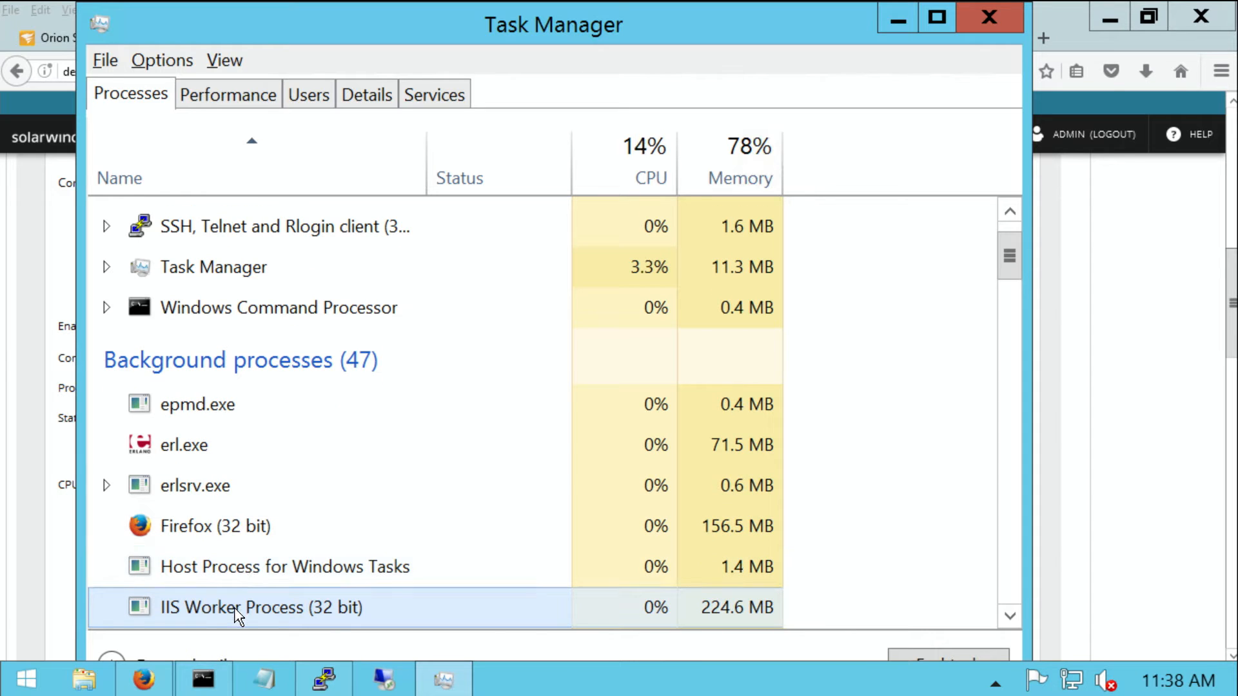
{"action": "scroll", "coordinate": [237, 612], "scroll_direction": "down", "scroll_amount": 1}
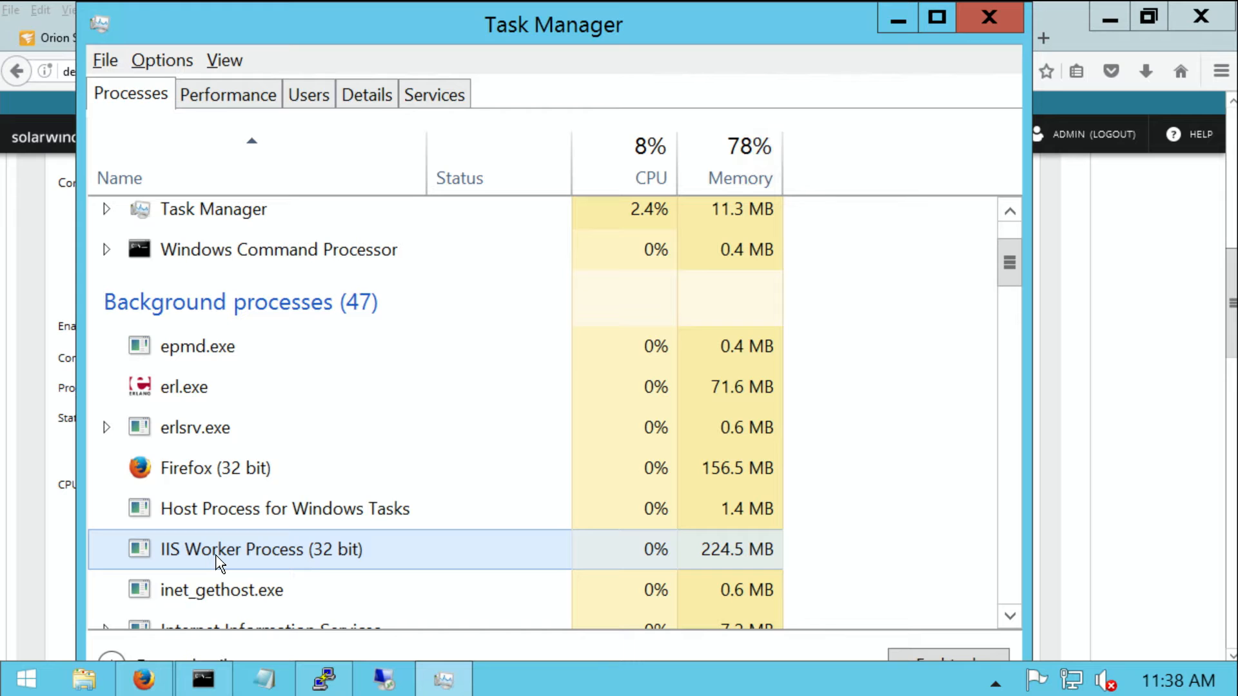
{"action": "right_click", "coordinate": [217, 563]}
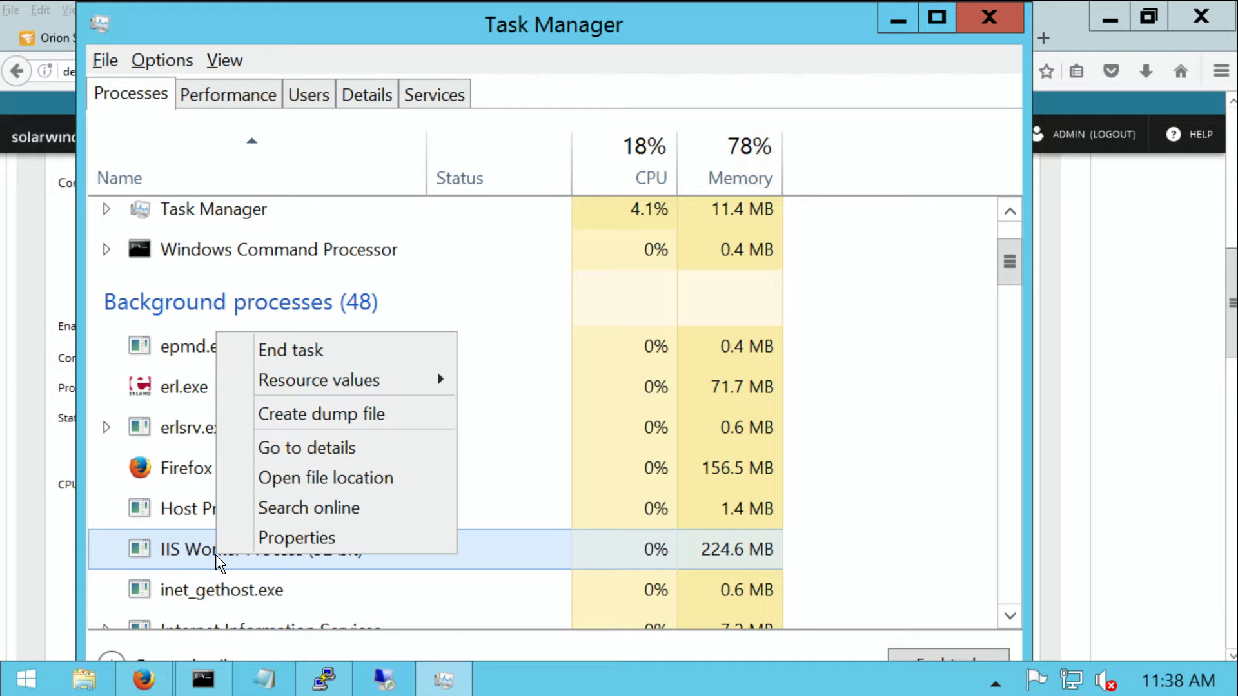
{"action": "left_click", "coordinate": [280, 542]}
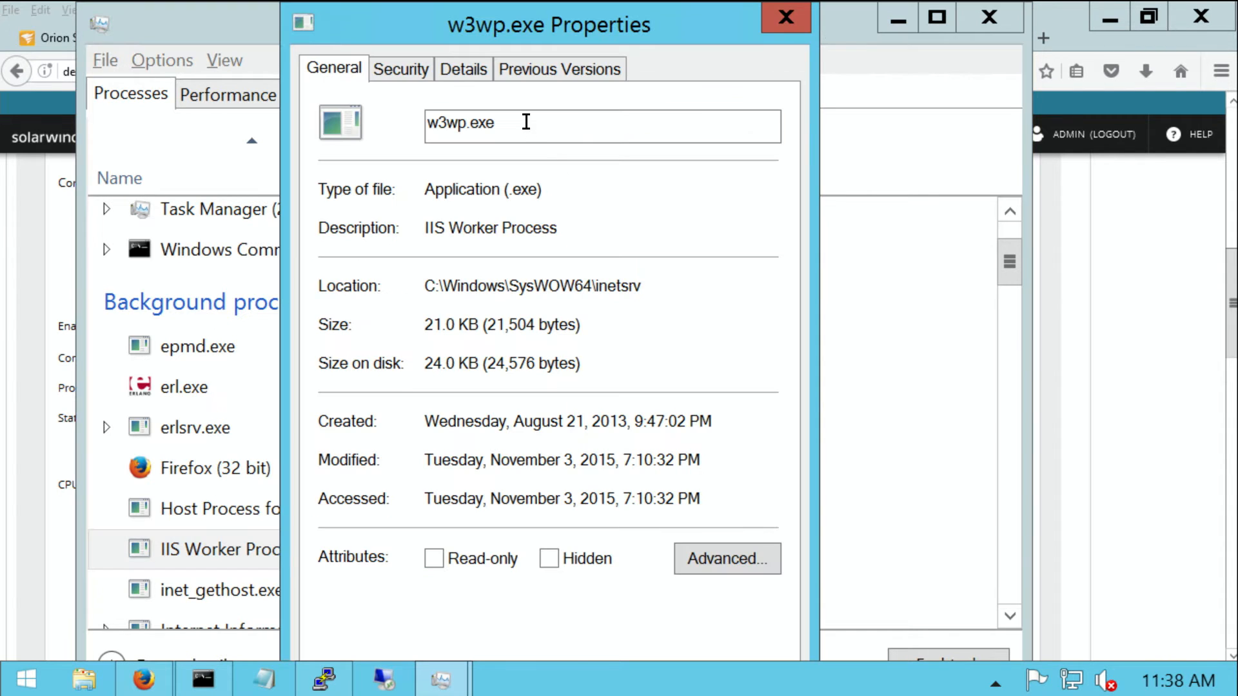
{"action": "double_click", "coordinate": [477, 124]}
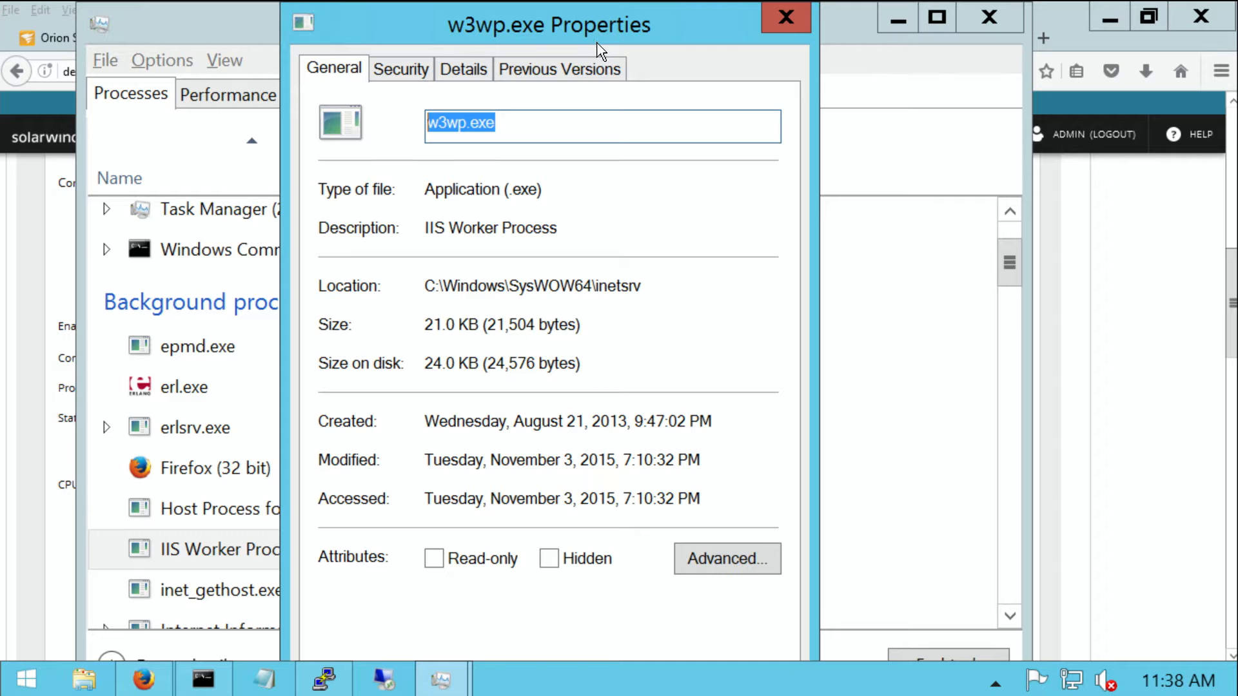
{"action": "left_click", "coordinate": [786, 16]}
Step: Expand the Windows Service Monitor component "Change My Name PLEASE" in the application template and review its settings
{"action": "scroll", "coordinate": [303, 431], "scroll_direction": "down", "scroll_amount": 1}
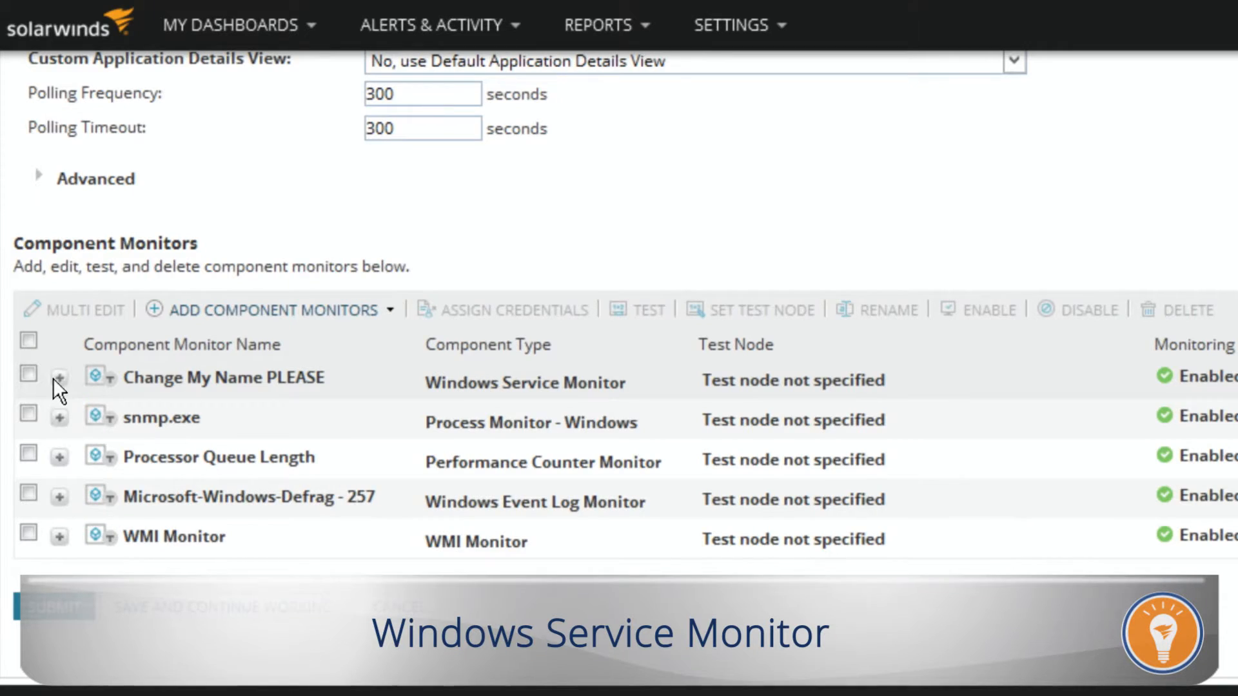
{"action": "left_click", "coordinate": [56, 379]}
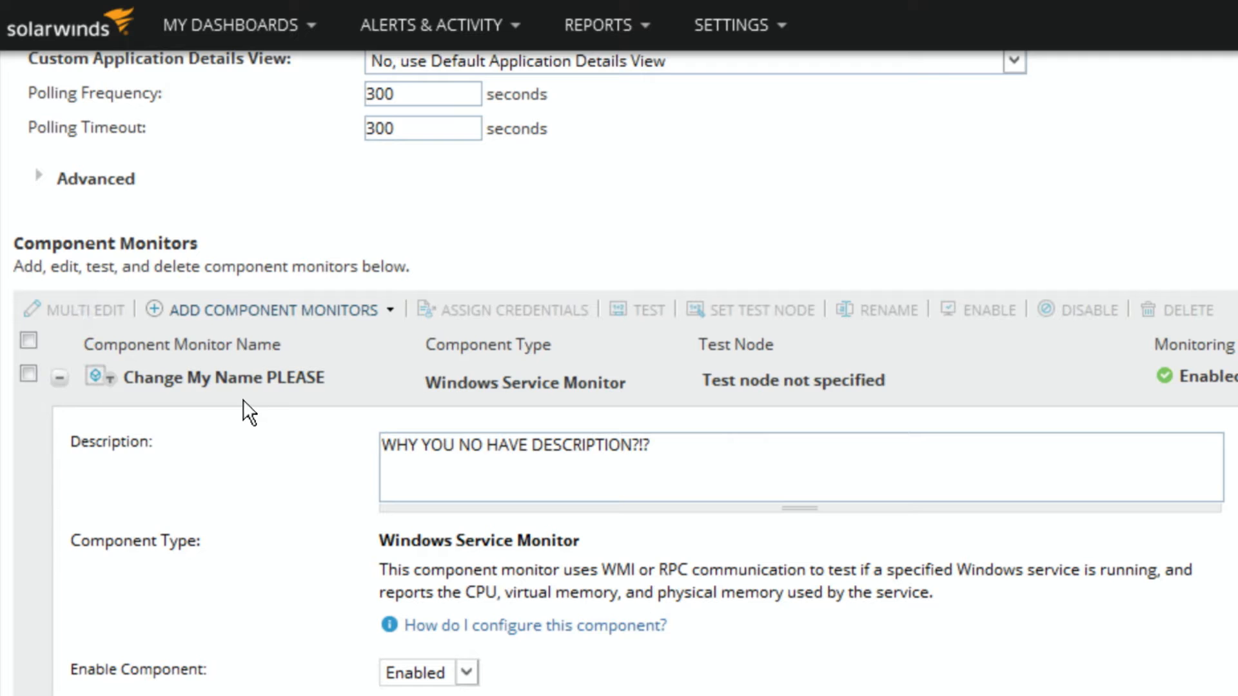
{"action": "scroll", "coordinate": [243, 401], "scroll_direction": "down", "scroll_amount": 3}
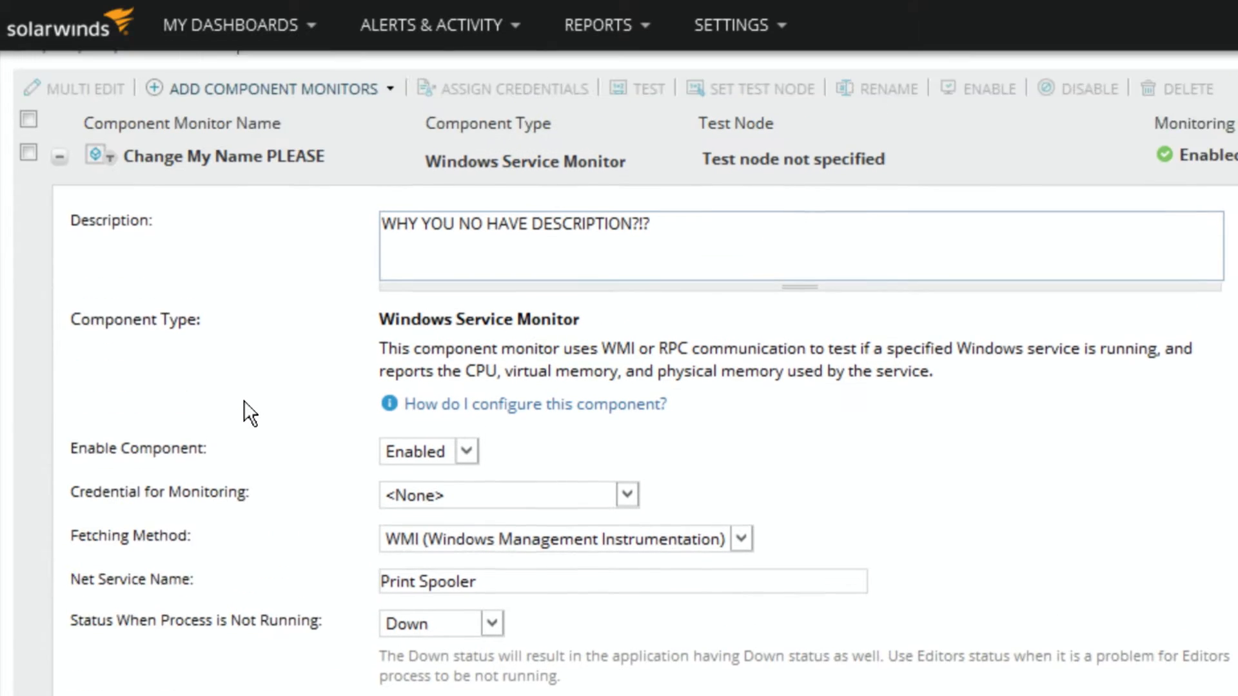
{"action": "scroll", "coordinate": [244, 401], "scroll_direction": "up", "scroll_amount": 1}
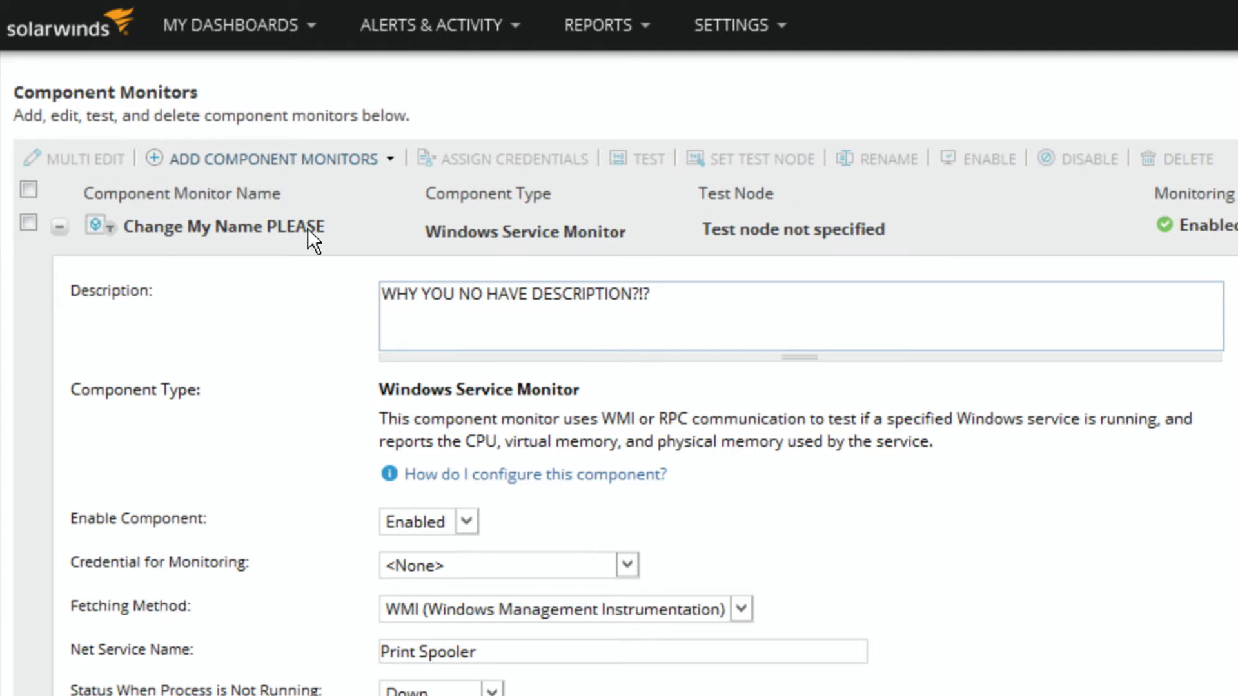
Step: Rename the "Change My Name PLEASE" component monitor to "WMI Service Monitor for" followed by the colleague's first name
{"action": "left_click", "coordinate": [28, 224]}
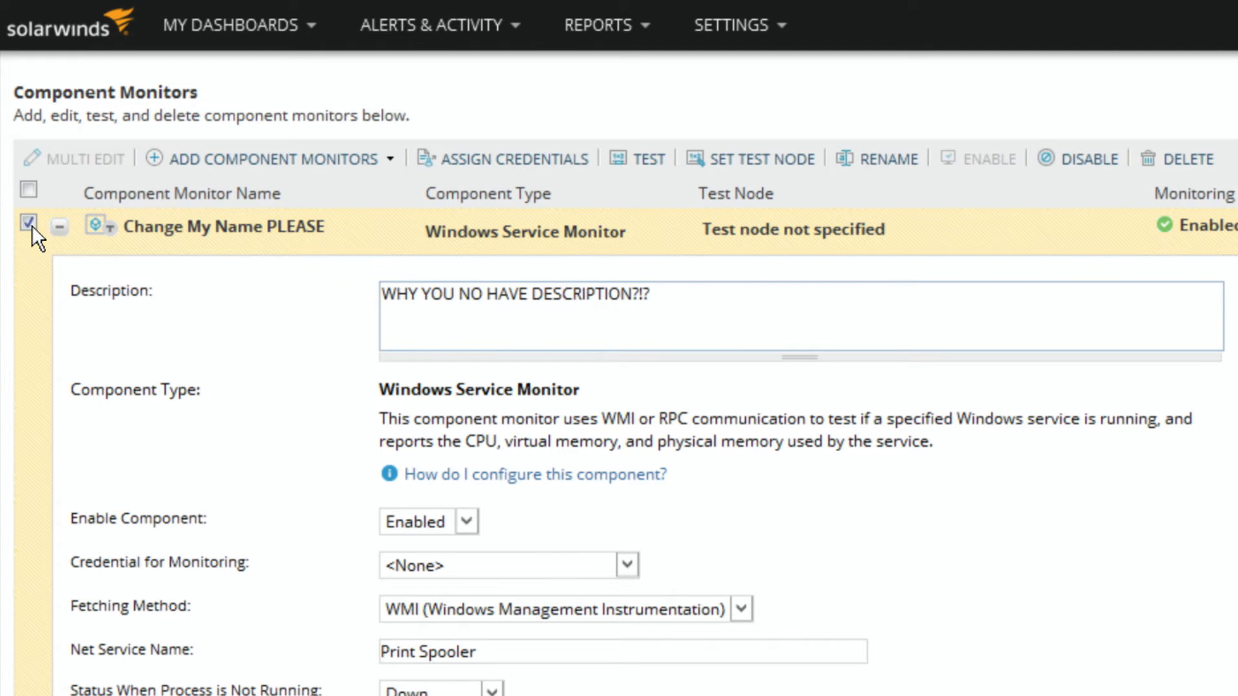
{"action": "left_click", "coordinate": [863, 163]}
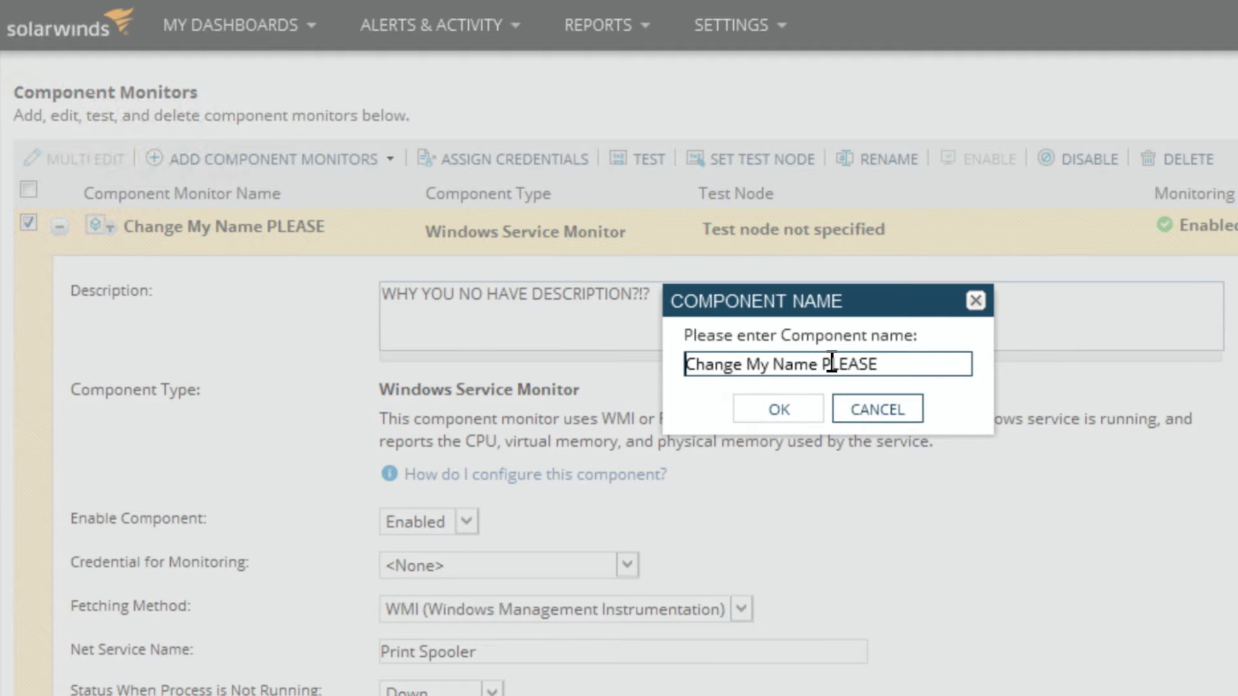
{"action": "left_click_drag", "start_coordinate": [914, 352], "coordinate": [524, 352]}
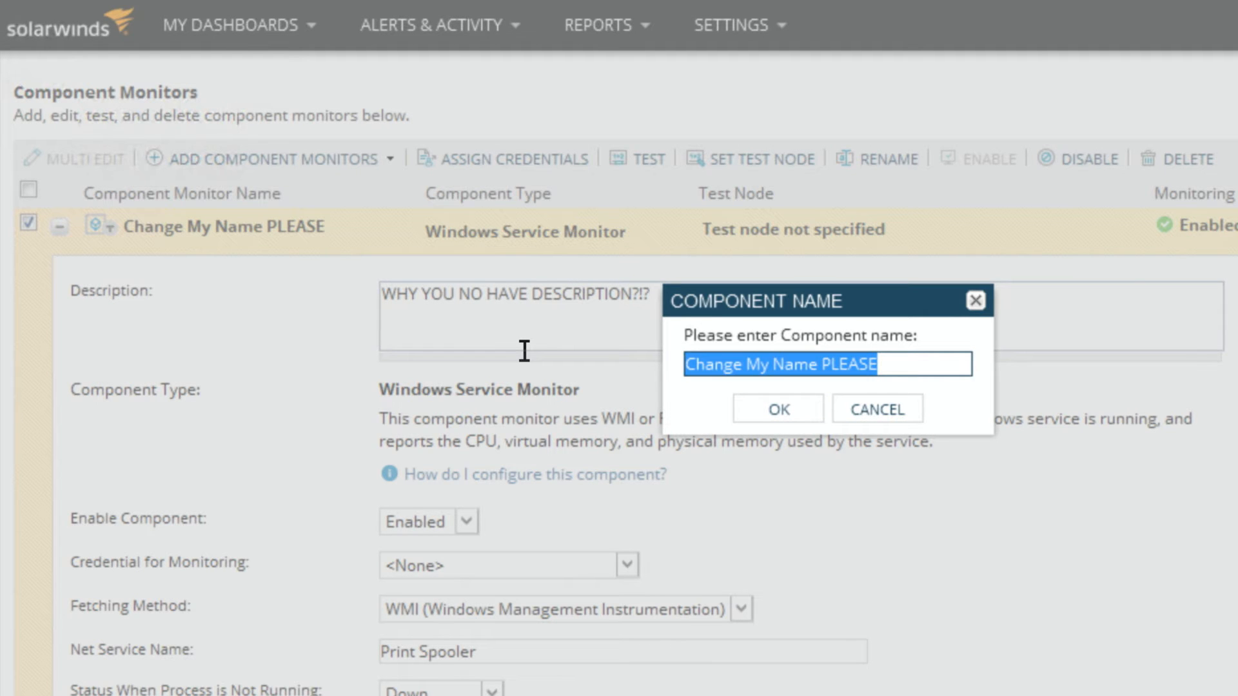
{"action": "type", "text": "WI"}
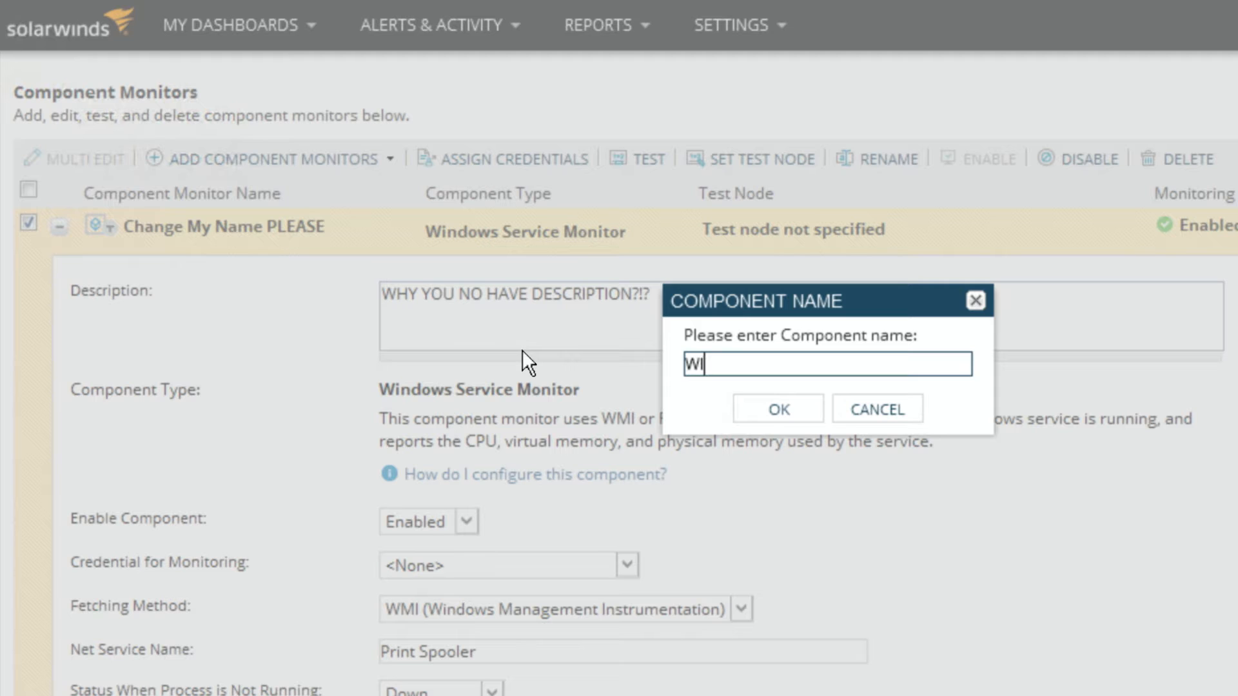
{"action": "type", "text": "MI Service Mo"}
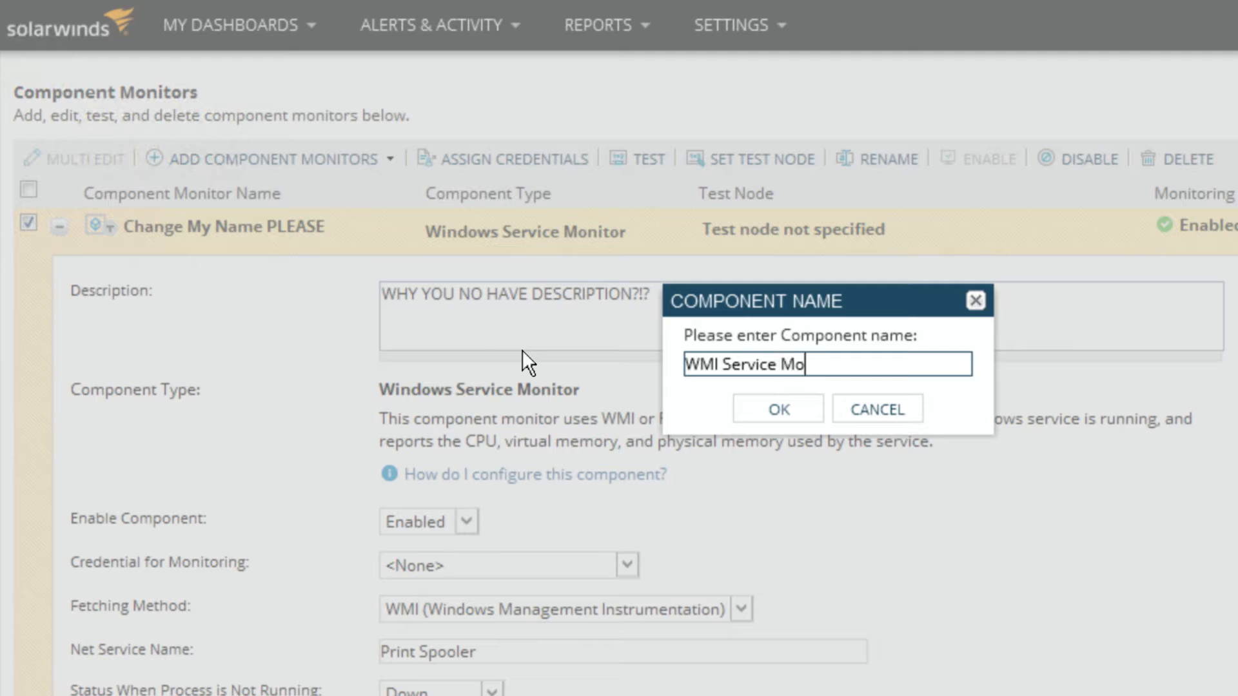
{"action": "type", "text": "nitor for Leon"}
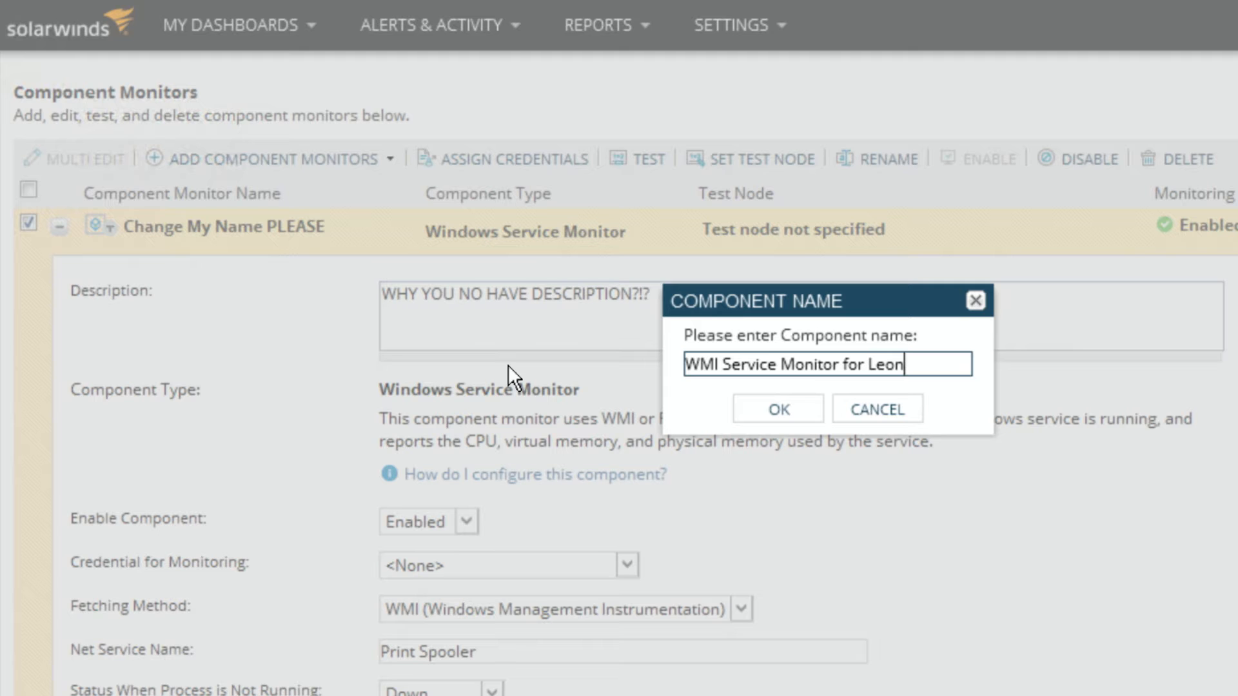
{"action": "left_click", "coordinate": [810, 407]}
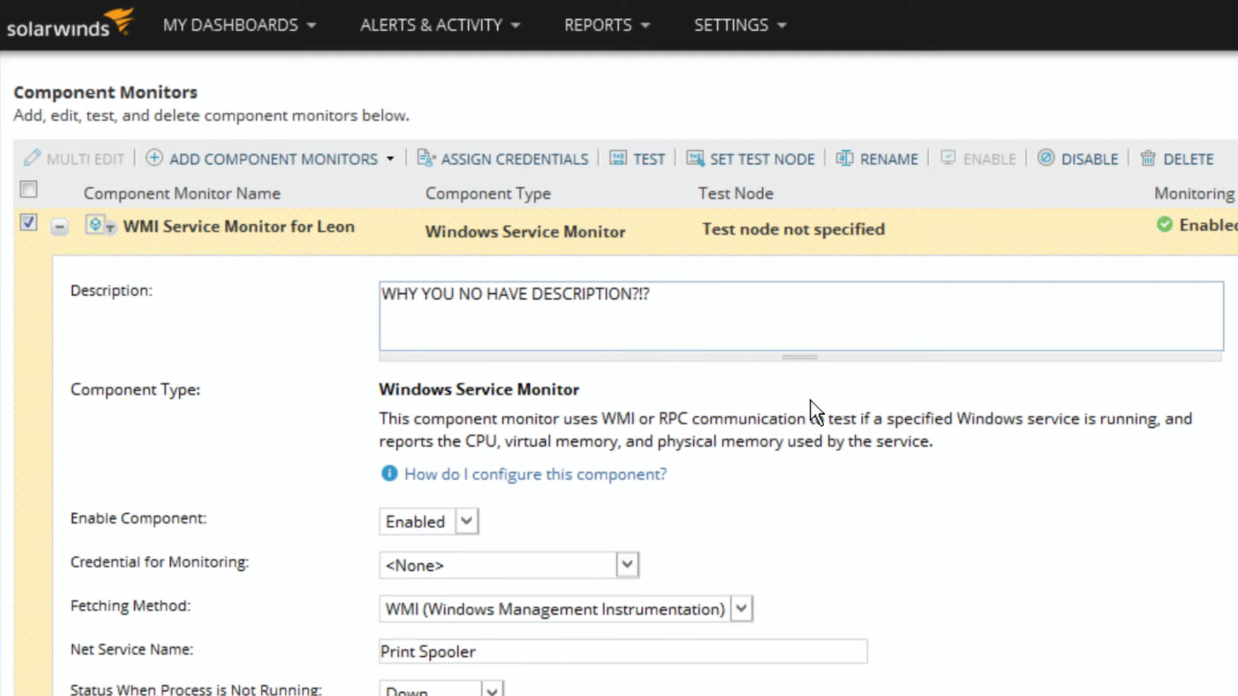
Step: Review the credential choices for the Windows Service Monitor component without changing the selection
{"action": "scroll", "coordinate": [810, 400], "scroll_direction": "down", "scroll_amount": 5}
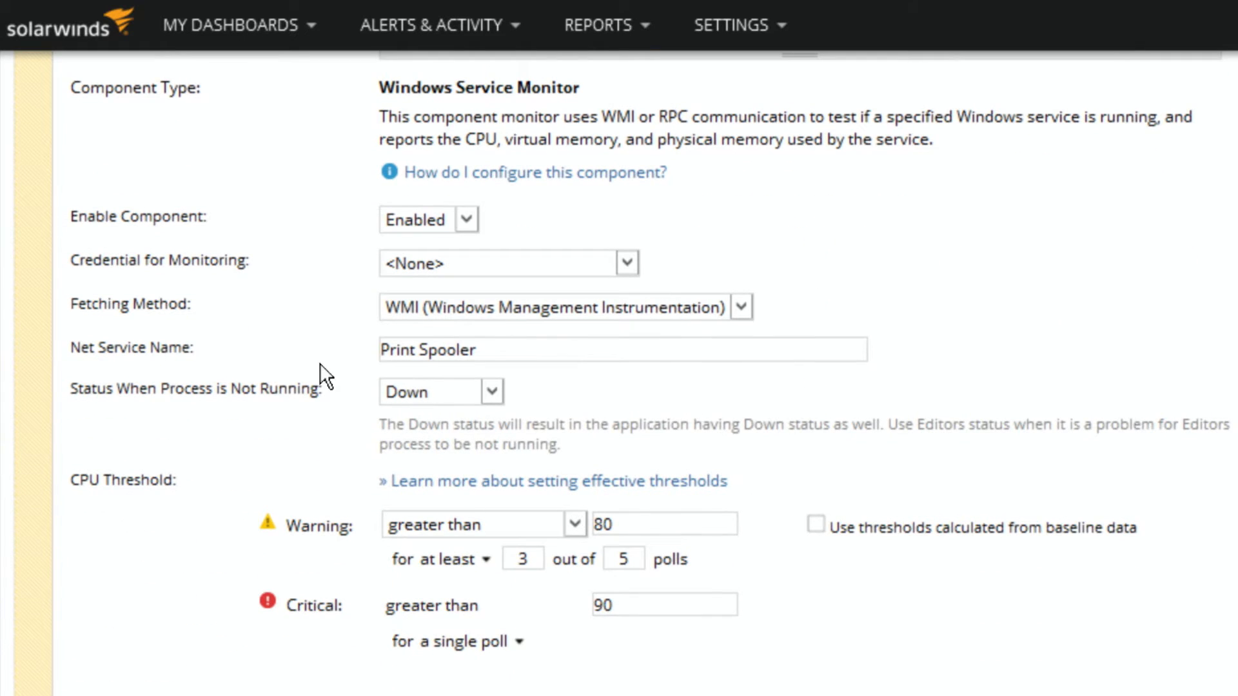
{"action": "left_click", "coordinate": [426, 264]}
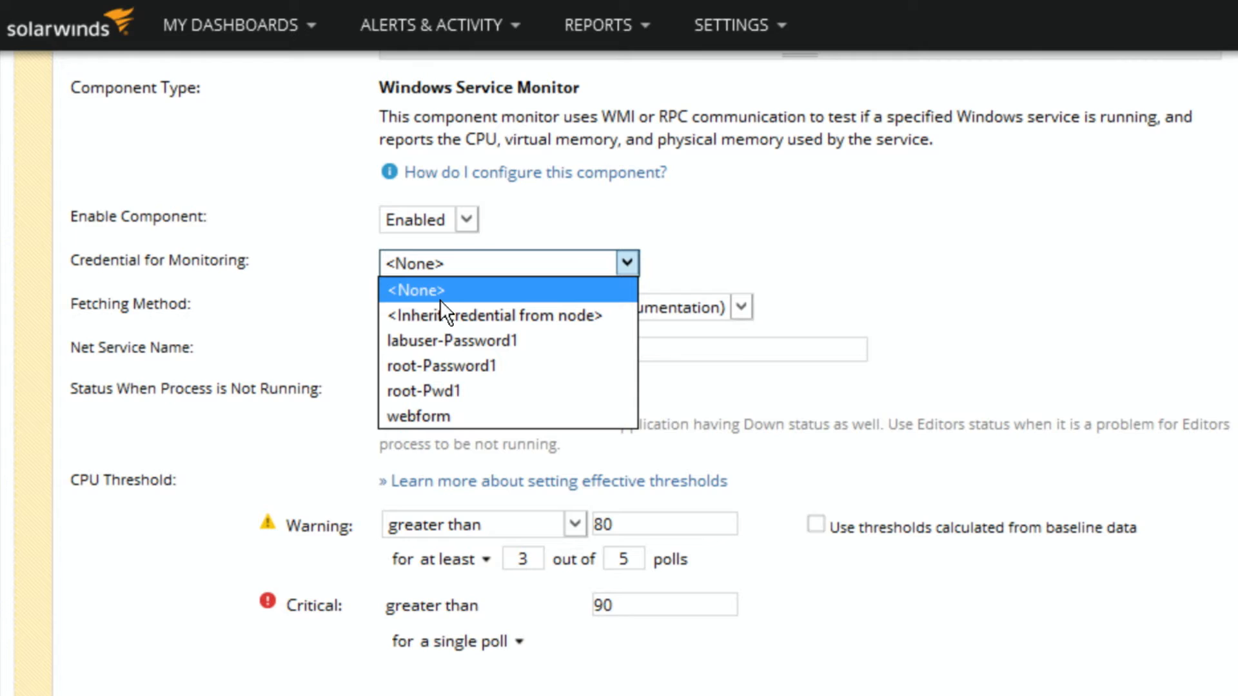
{"action": "left_click", "coordinate": [702, 267]}
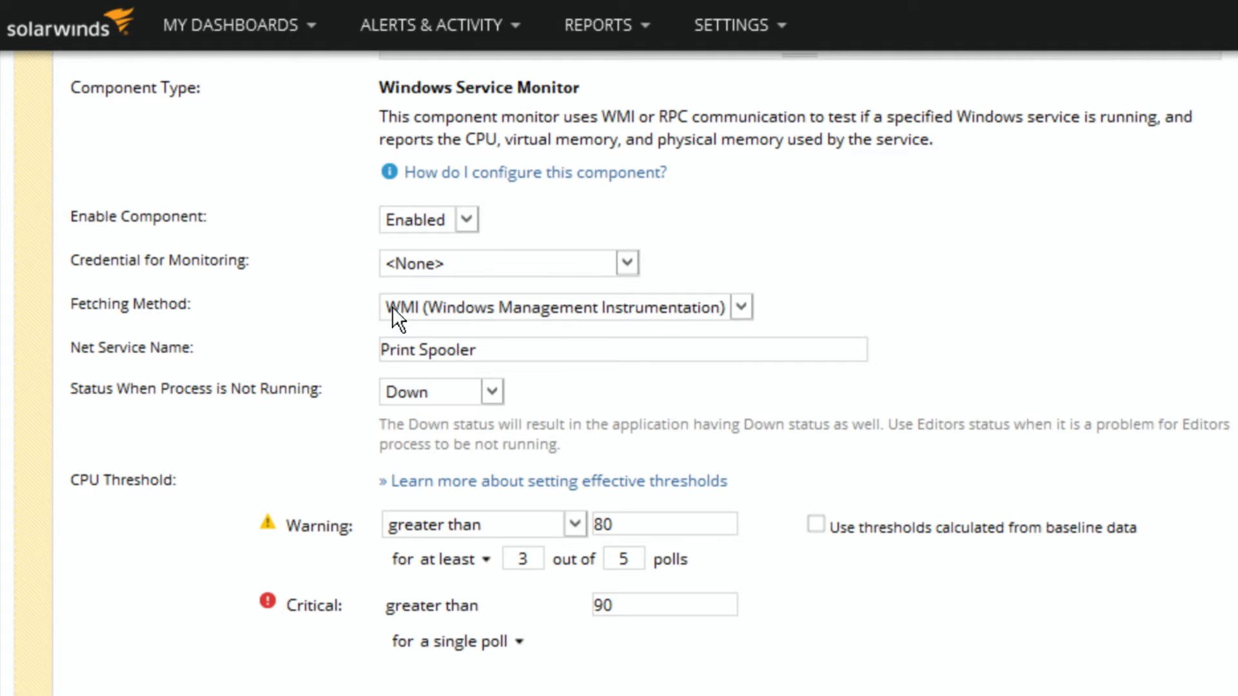
Step: Switch to the Command Prompt, list the running Windows services with net start, and examine the service names
{"action": "left_click", "coordinate": [403, 348]}
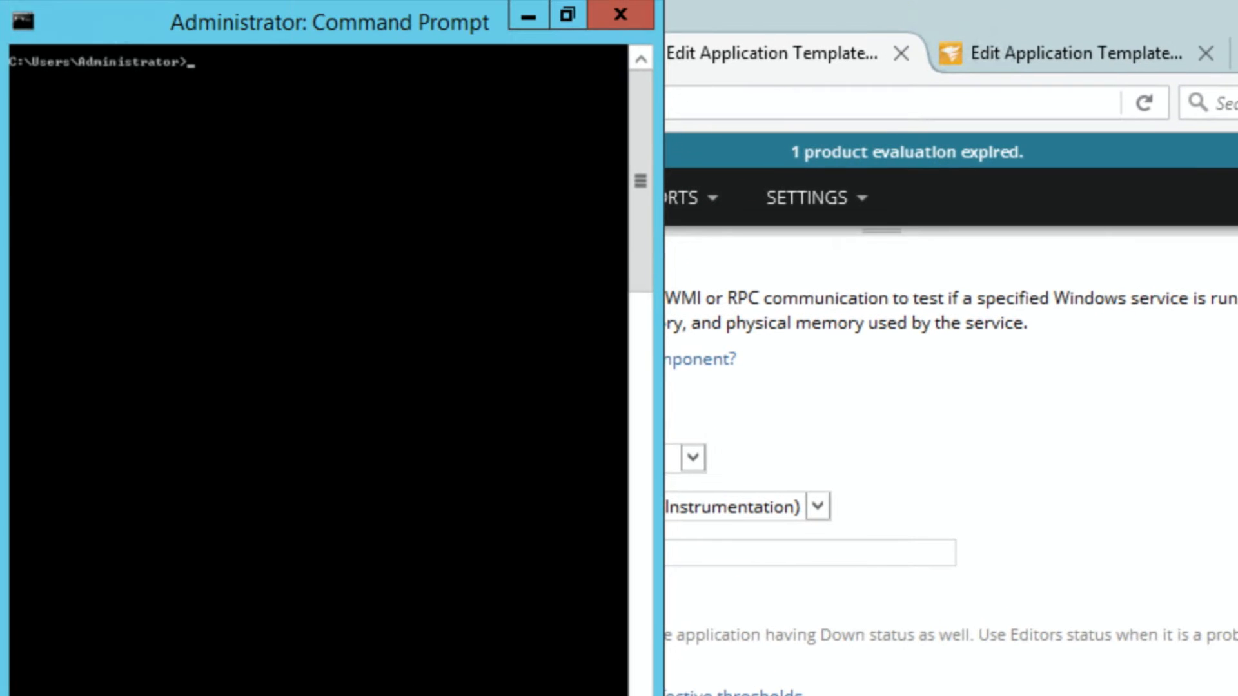
{"action": "type", "text": "net start"}
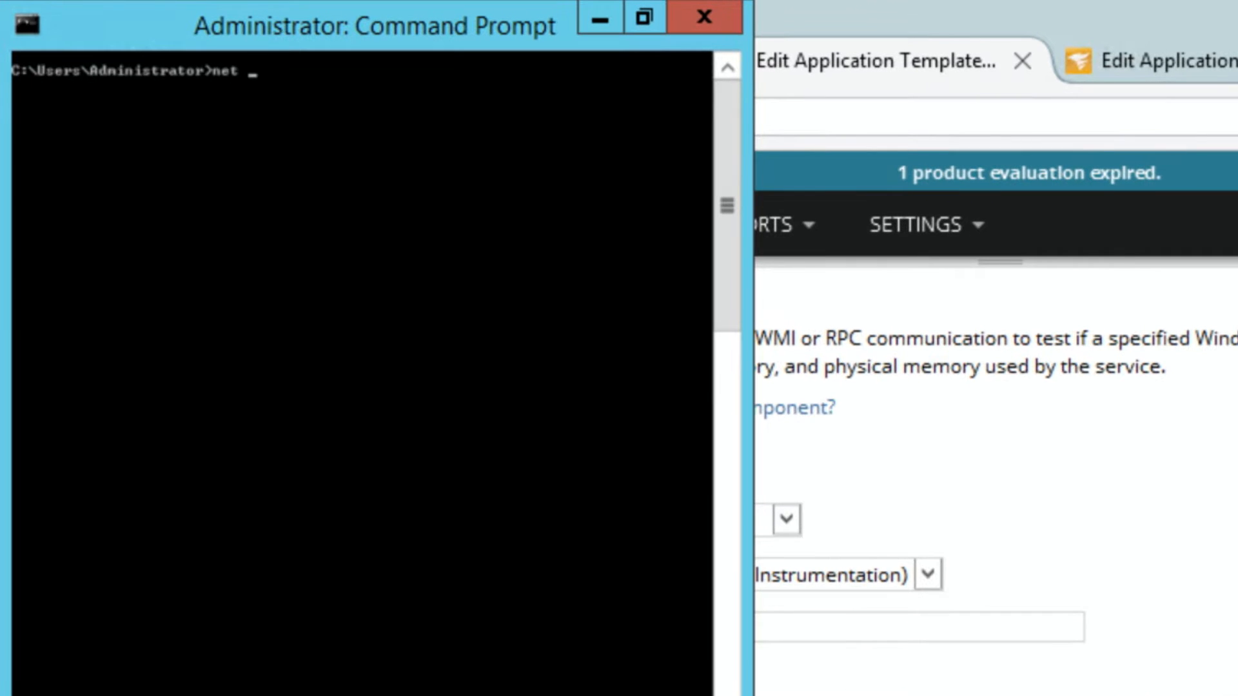
{"action": "key", "text": "Return"}
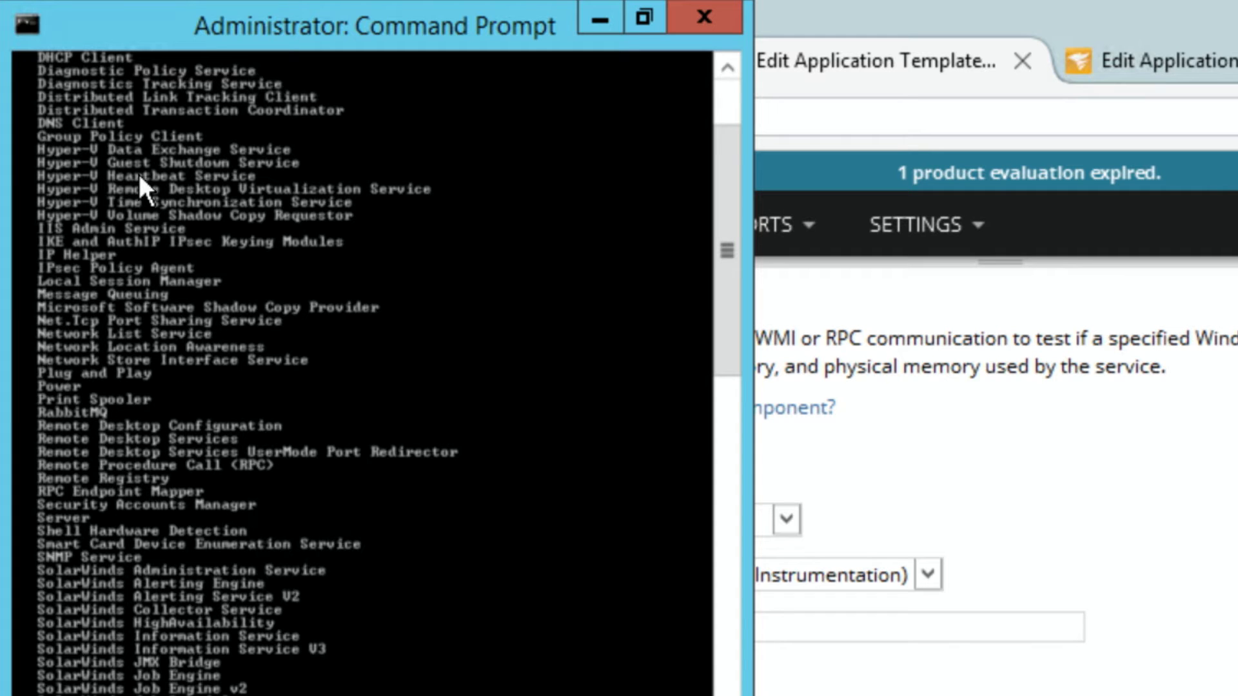
{"action": "scroll", "coordinate": [210, 236], "scroll_direction": "up", "scroll_amount": 1}
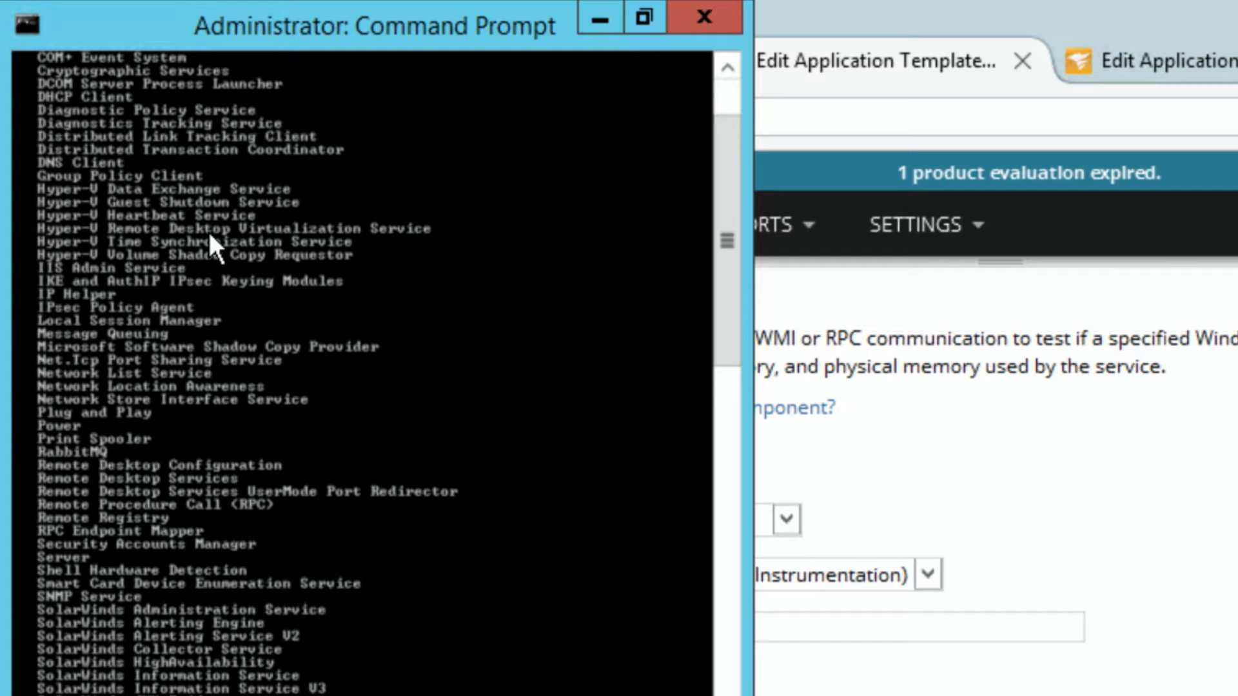
Step: Return to the browser, highlight the Net Service Name value, and view the choices for Status When Process is Not Running
{"action": "left_click", "coordinate": [1114, 447]}
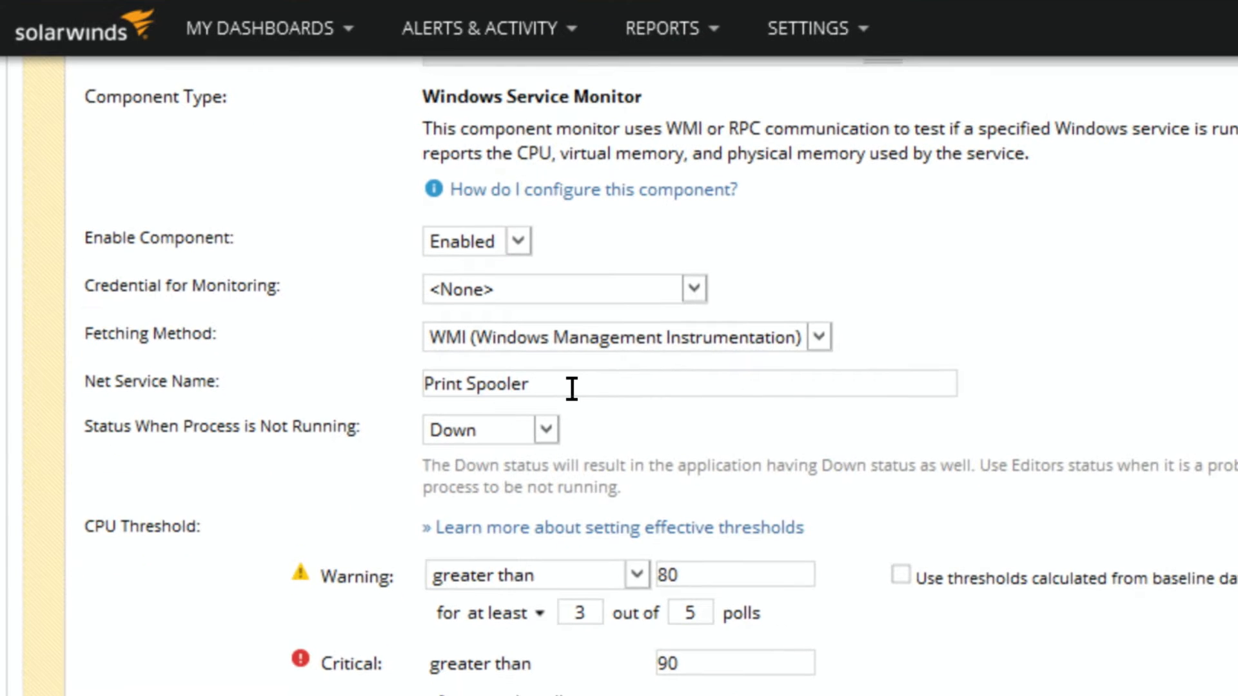
{"action": "left_click_drag", "start_coordinate": [646, 635], "coordinate": [402, 614]}
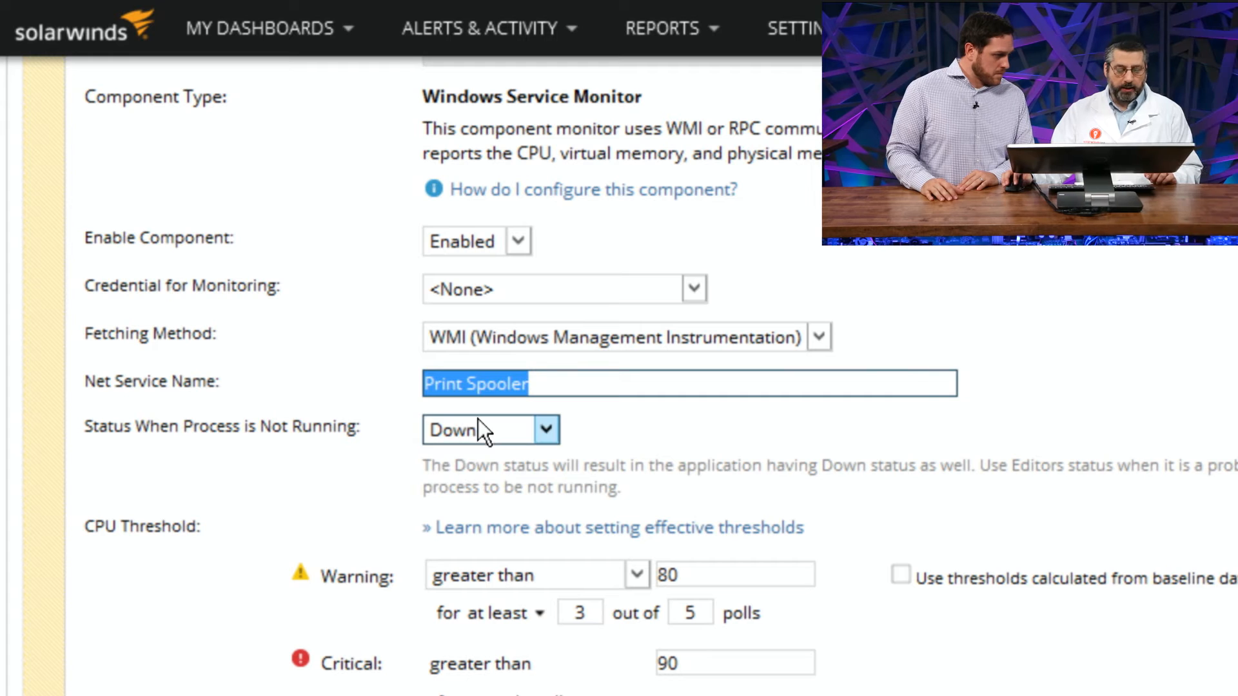
{"action": "left_click", "coordinate": [477, 420]}
{"action": "left_click", "coordinate": [478, 419]}
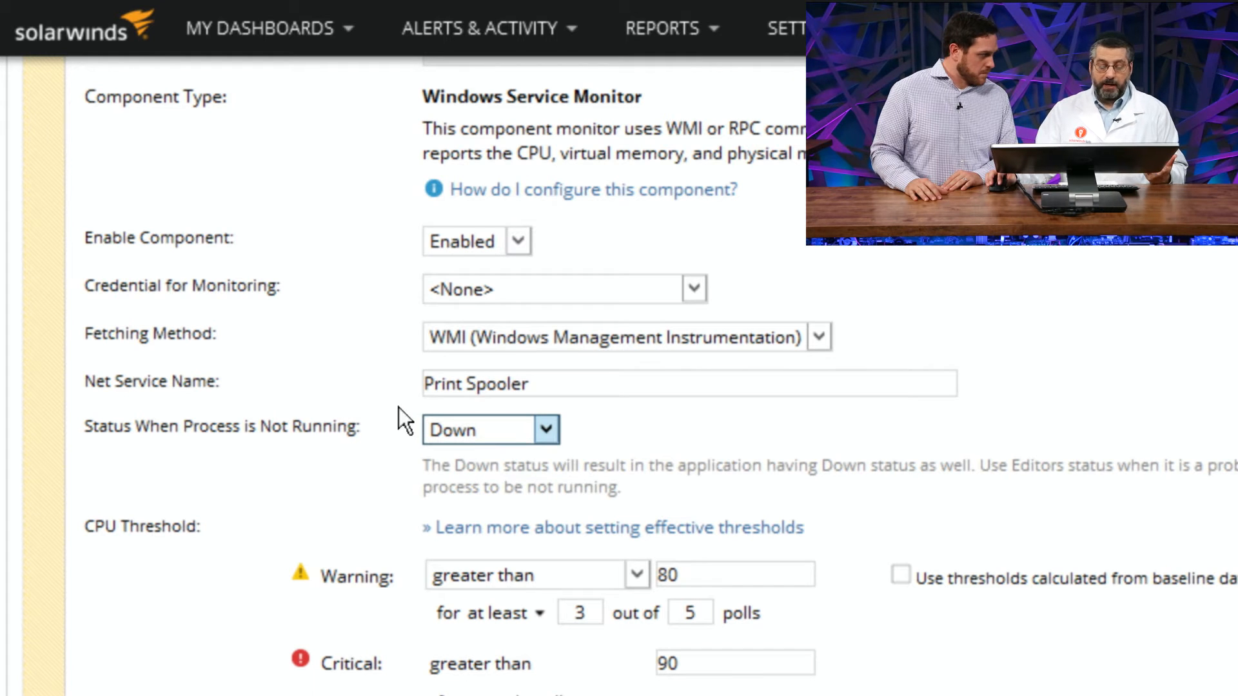
{"action": "left_click", "coordinate": [469, 437]}
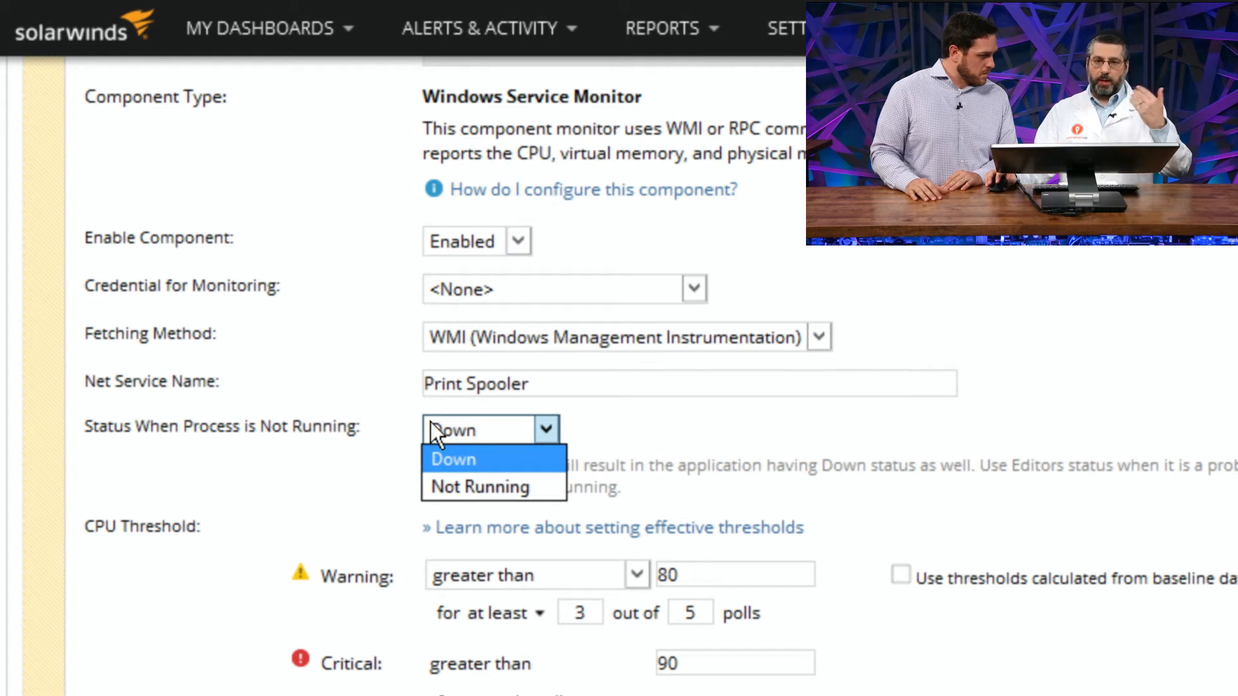
{"action": "left_click", "coordinate": [391, 405]}
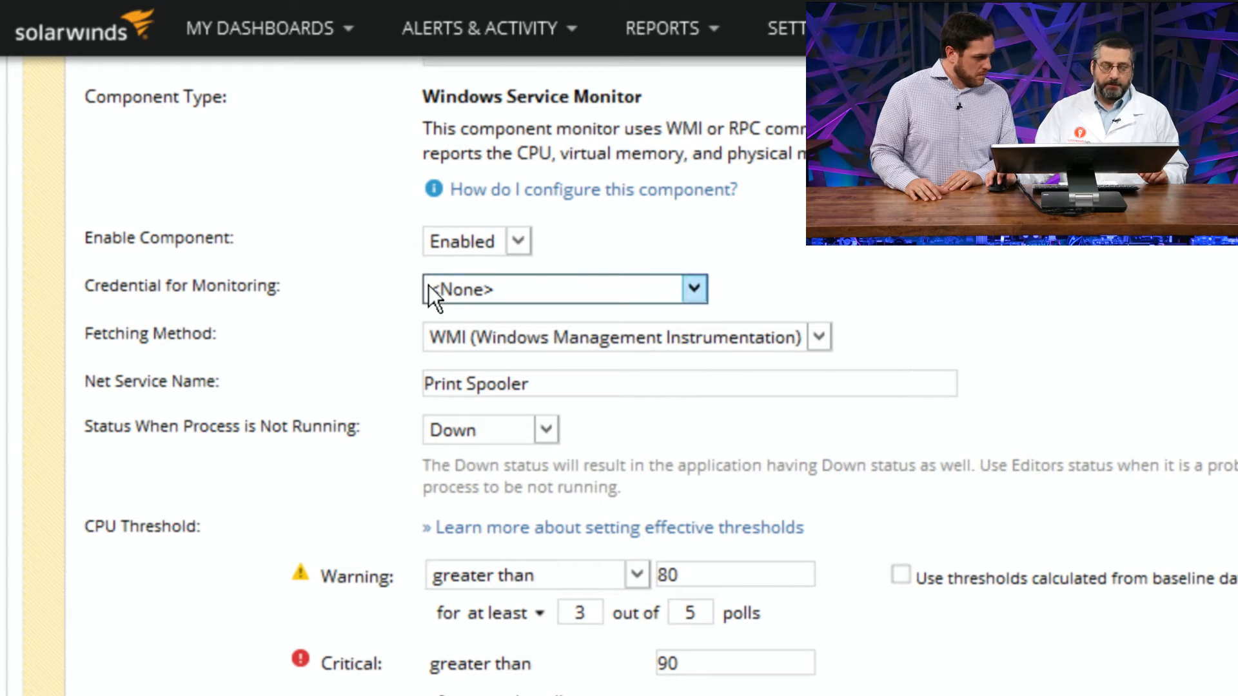
Step: Review the fetching methods and keep WMI (Windows Management Instrumentation) selected
{"action": "left_click", "coordinate": [475, 341]}
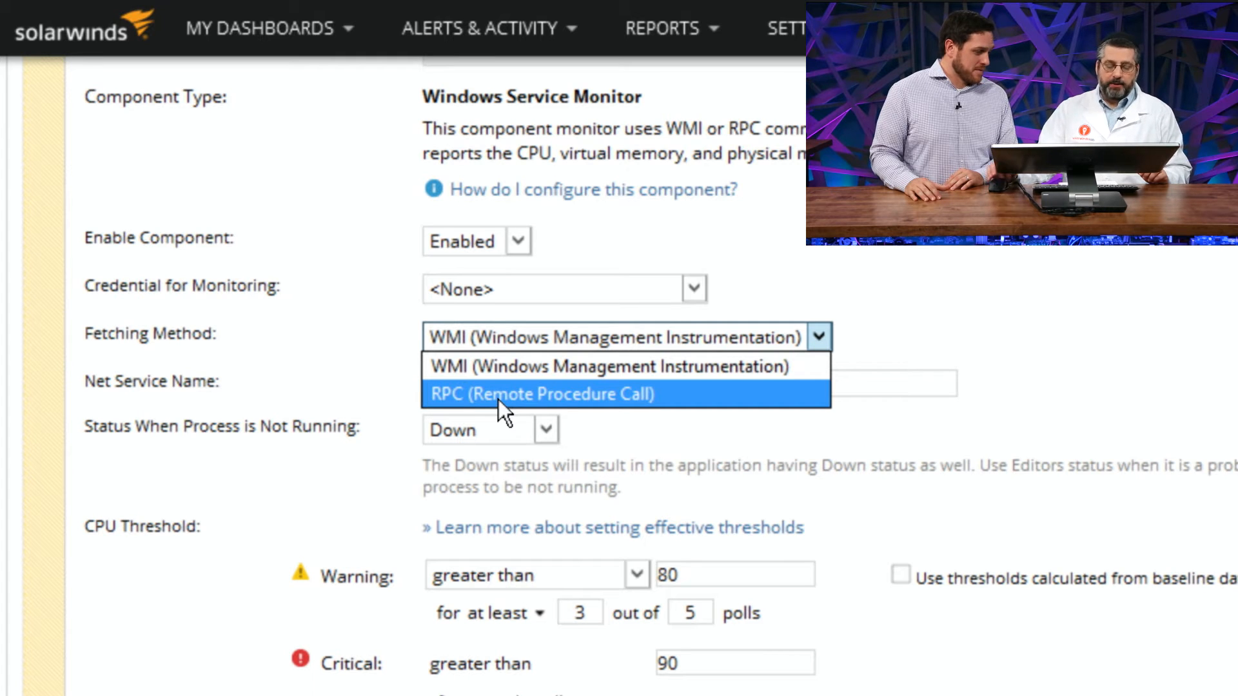
{"action": "left_click", "coordinate": [503, 366]}
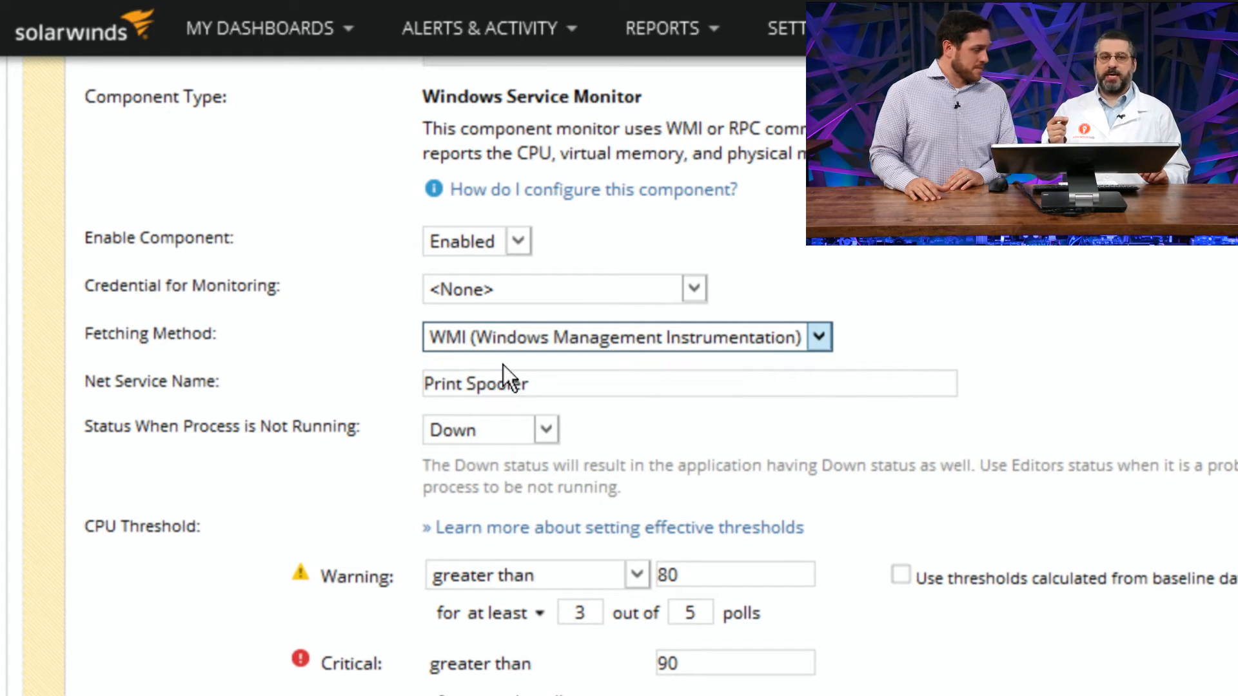
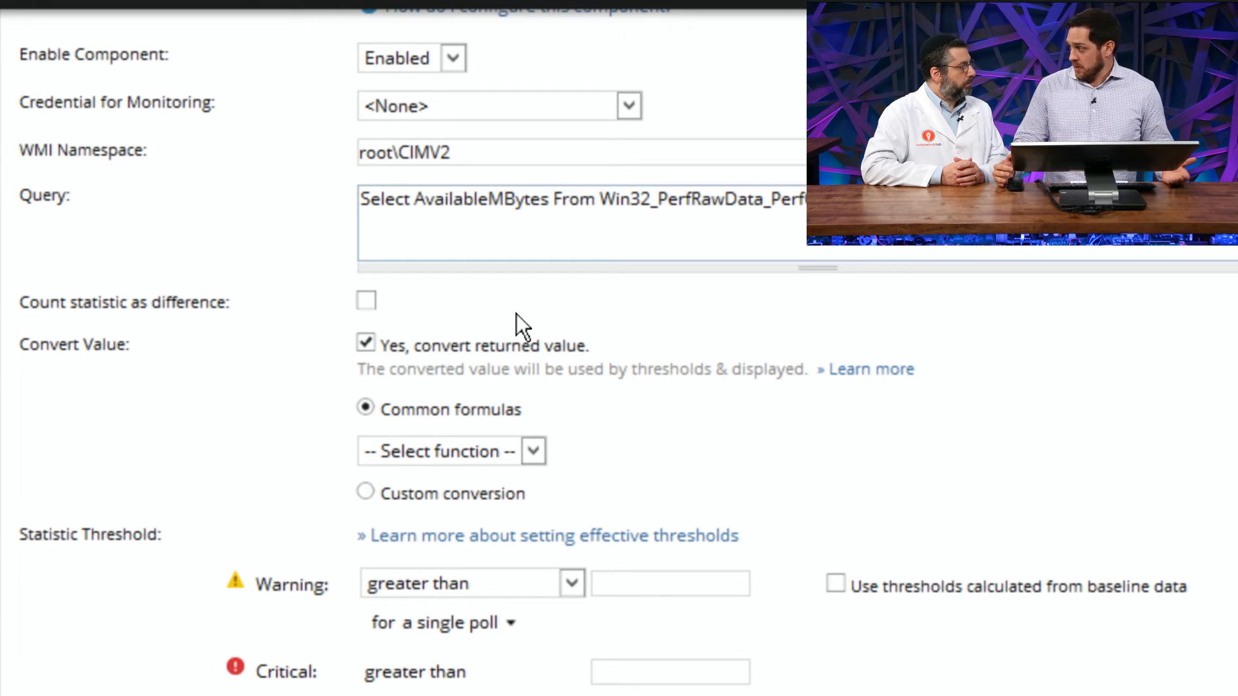
Step: Review the common formula functions for converting the WMI Monitor's returned value without selecting one
{"action": "left_click", "coordinate": [366, 299]}
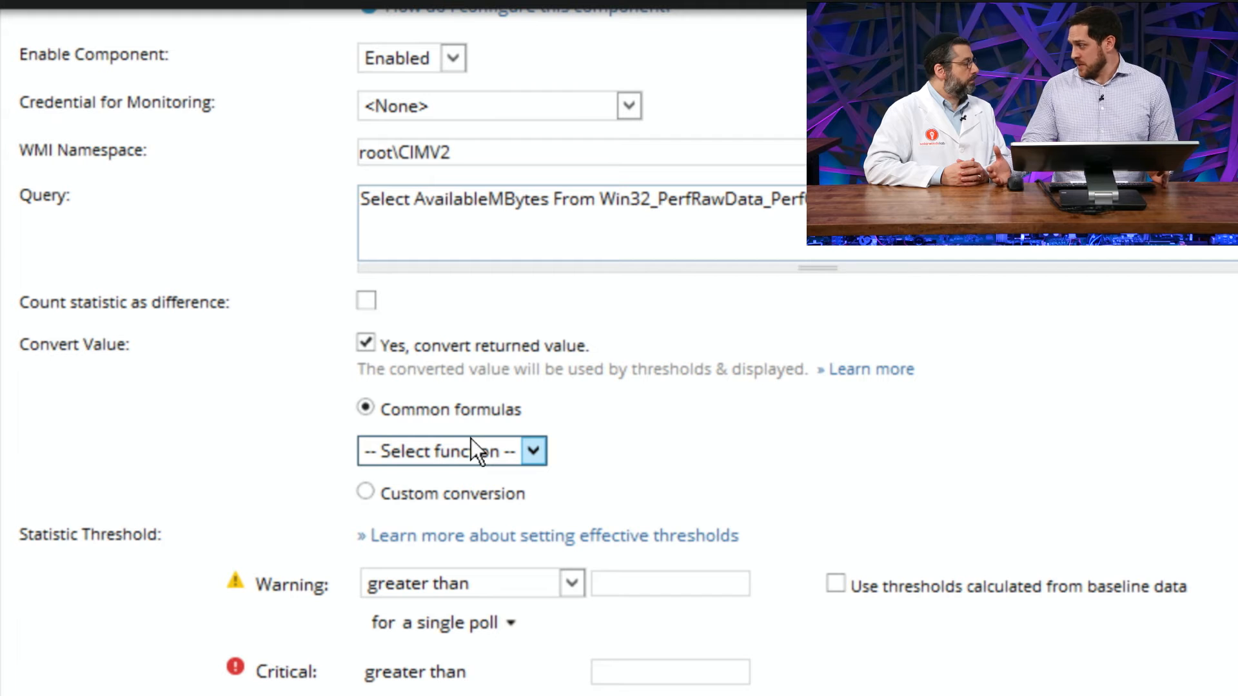
{"action": "left_click", "coordinate": [437, 455]}
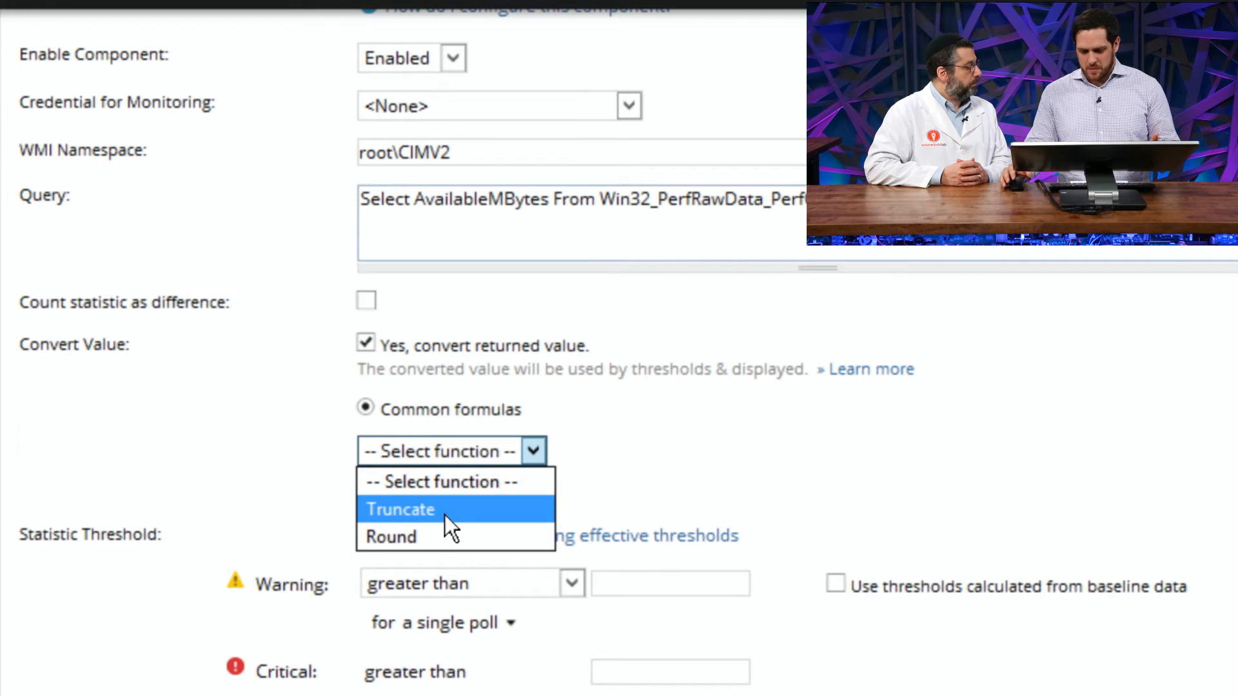
{"action": "left_click", "coordinate": [680, 419]}
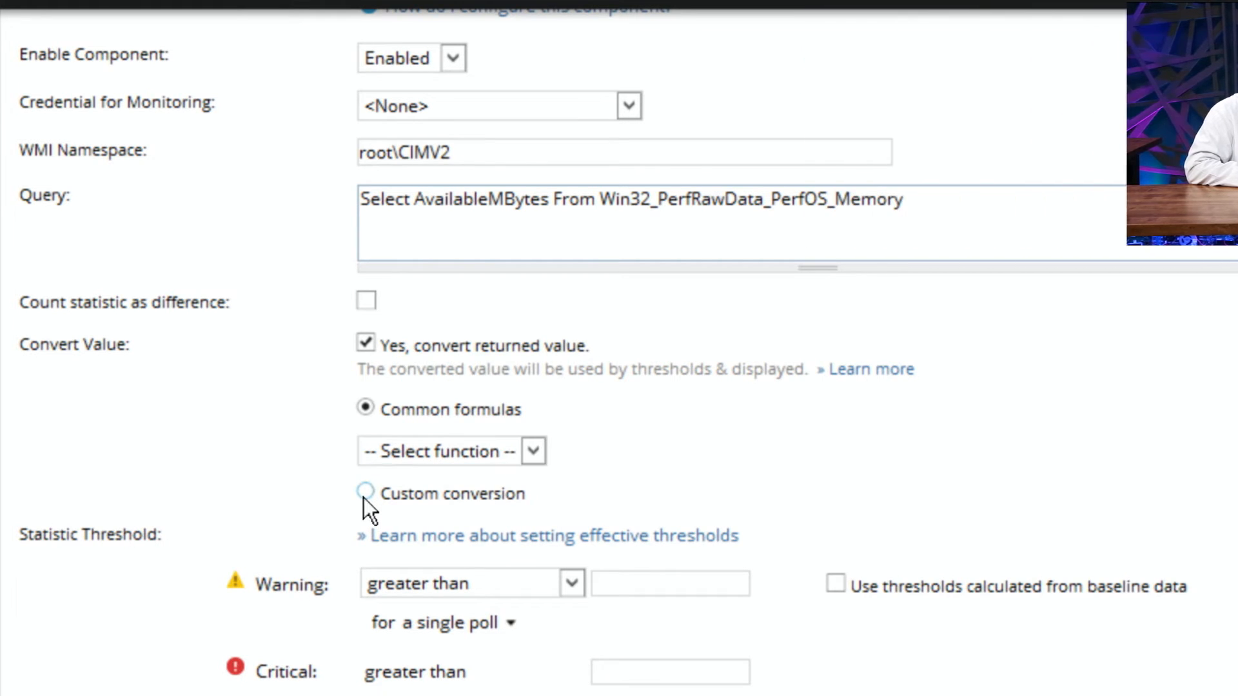
Step: Switch the WMI Monitor's value conversion to a custom conversion with the formula ${Statistic}*1000
{"action": "left_click", "coordinate": [365, 496]}
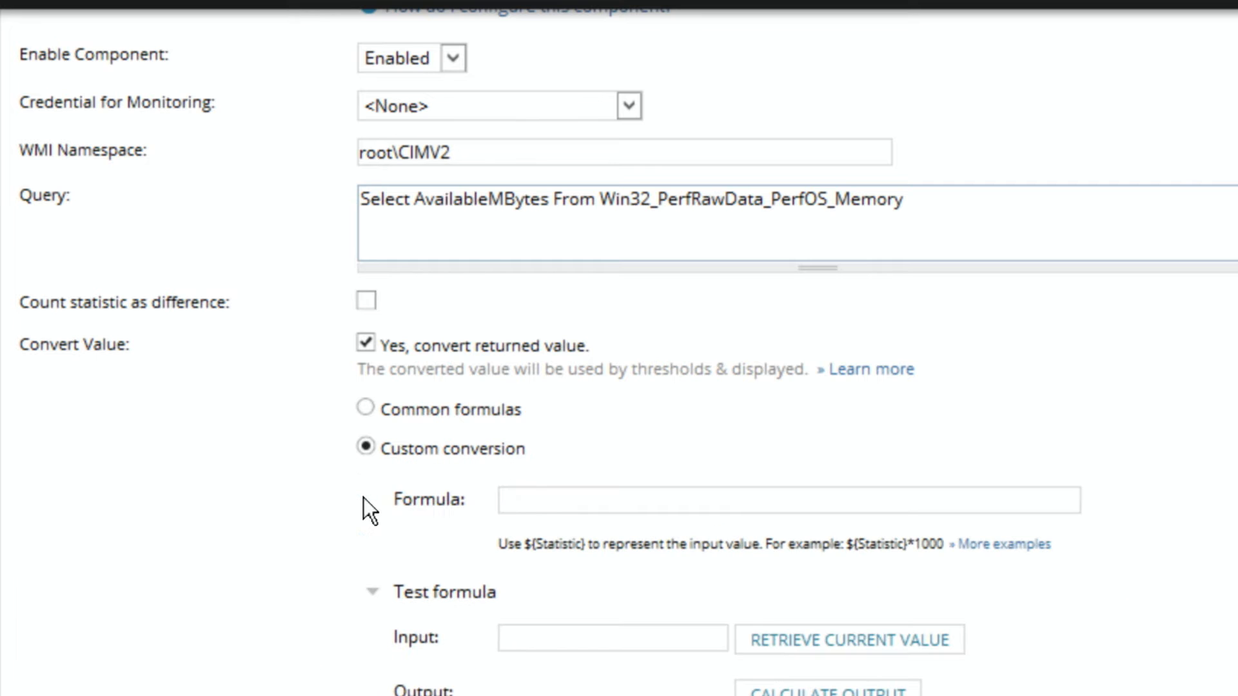
{"action": "left_click", "coordinate": [542, 500]}
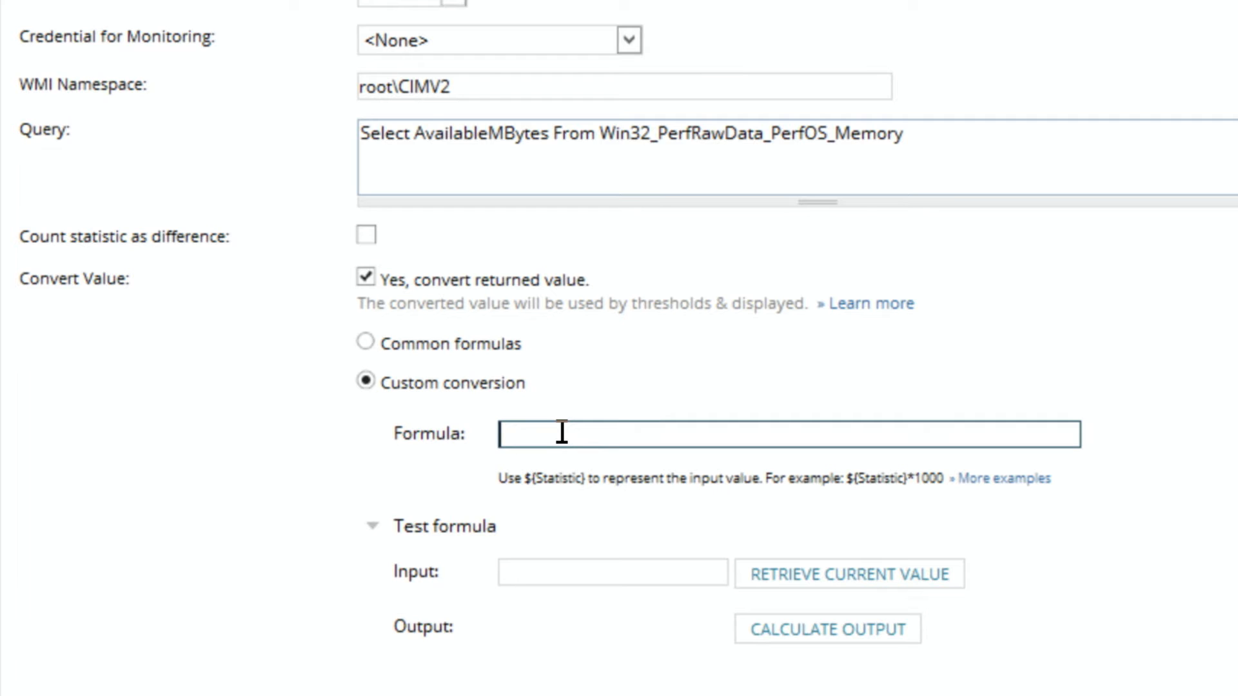
{"action": "type", "text": "${Statistic}"}
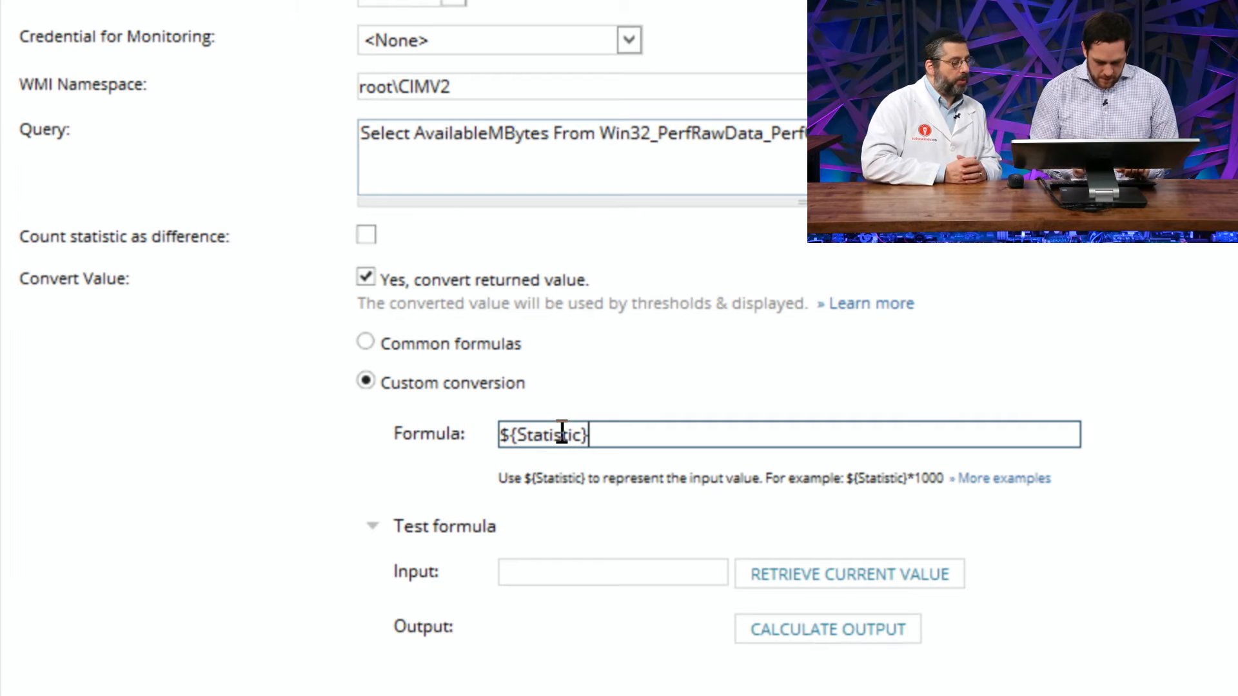
{"action": "type", "text": "*1000"}
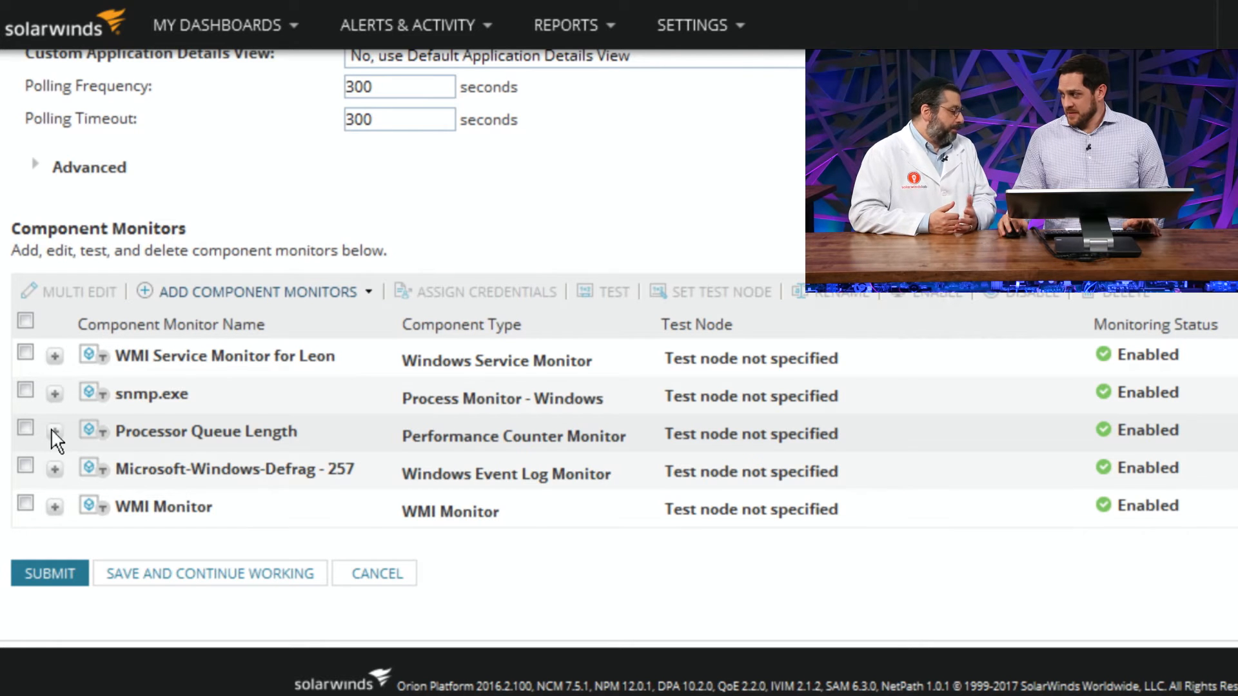
Step: Expand the Processor Queue Length component monitor, review its settings, and view the available fetching methods
{"action": "left_click", "coordinate": [55, 431]}
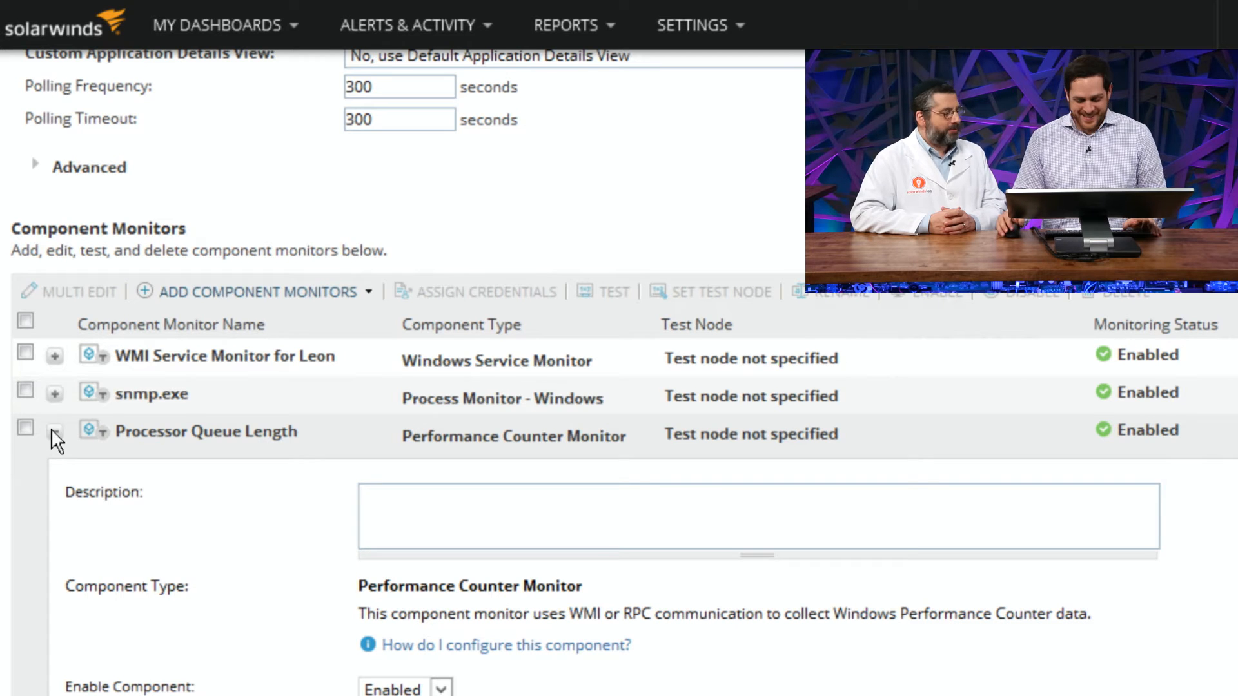
{"action": "scroll", "coordinate": [52, 430], "scroll_direction": "down", "scroll_amount": 6}
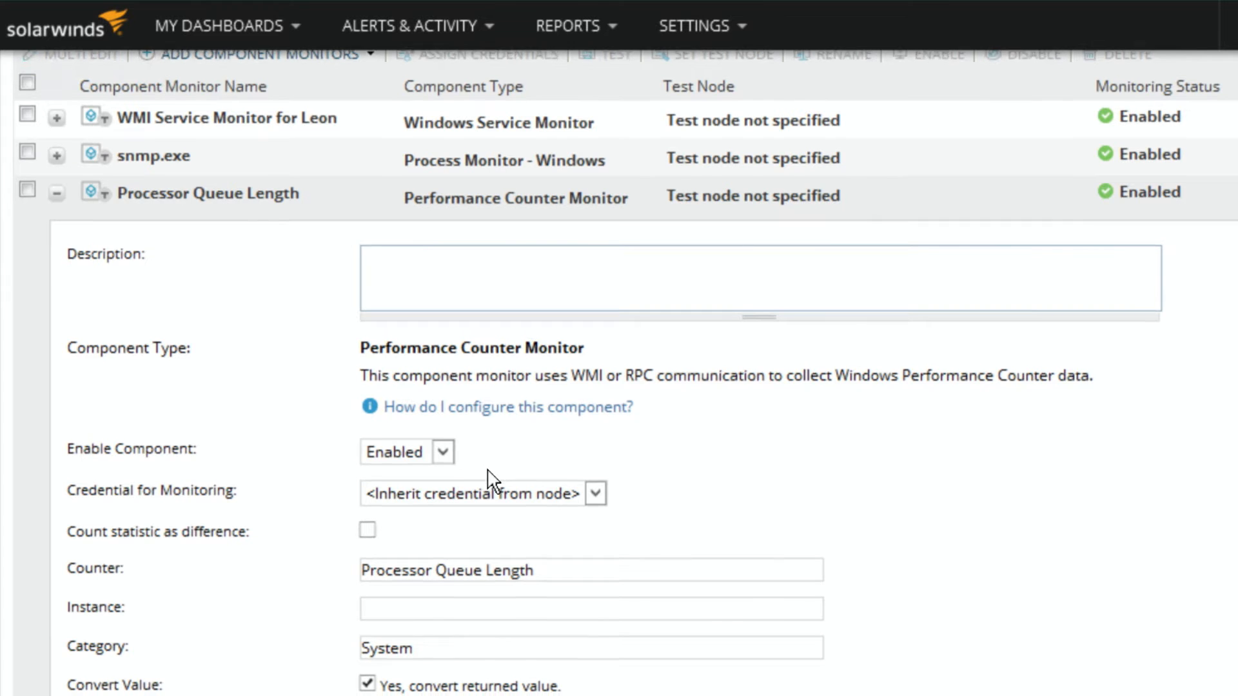
{"action": "scroll", "coordinate": [492, 480], "scroll_direction": "down", "scroll_amount": 5}
{"action": "scroll", "coordinate": [491, 480], "scroll_direction": "down", "scroll_amount": 2}
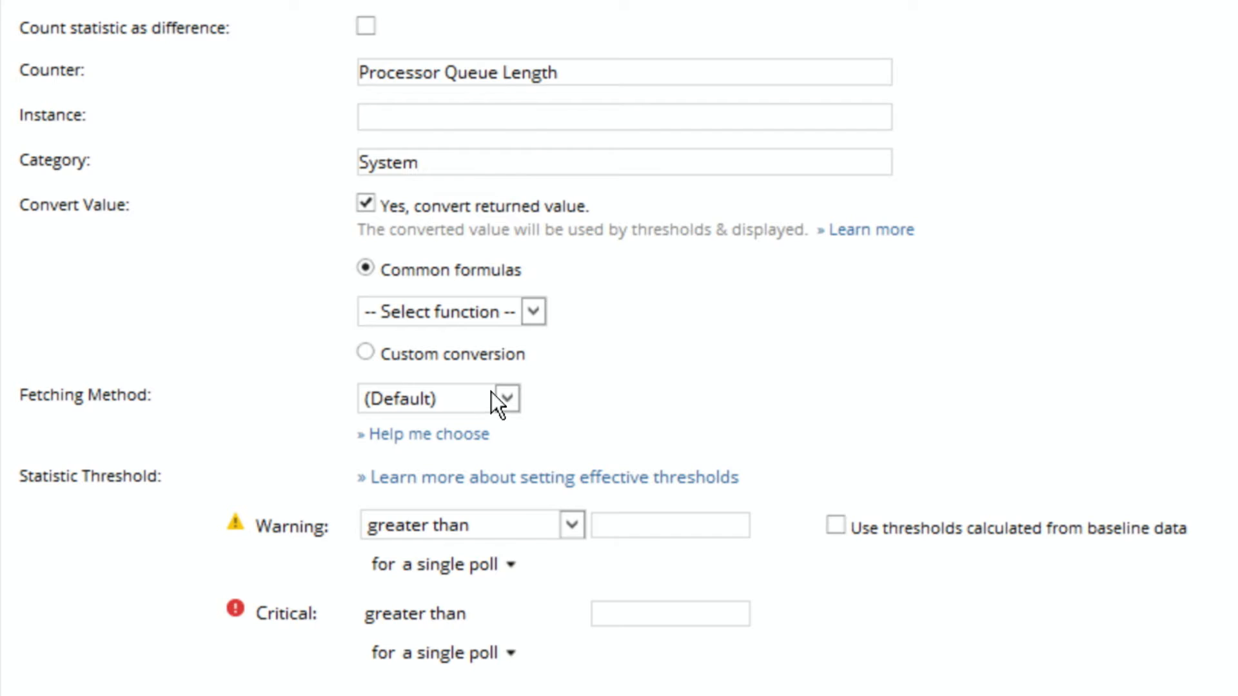
{"action": "left_click", "coordinate": [459, 398]}
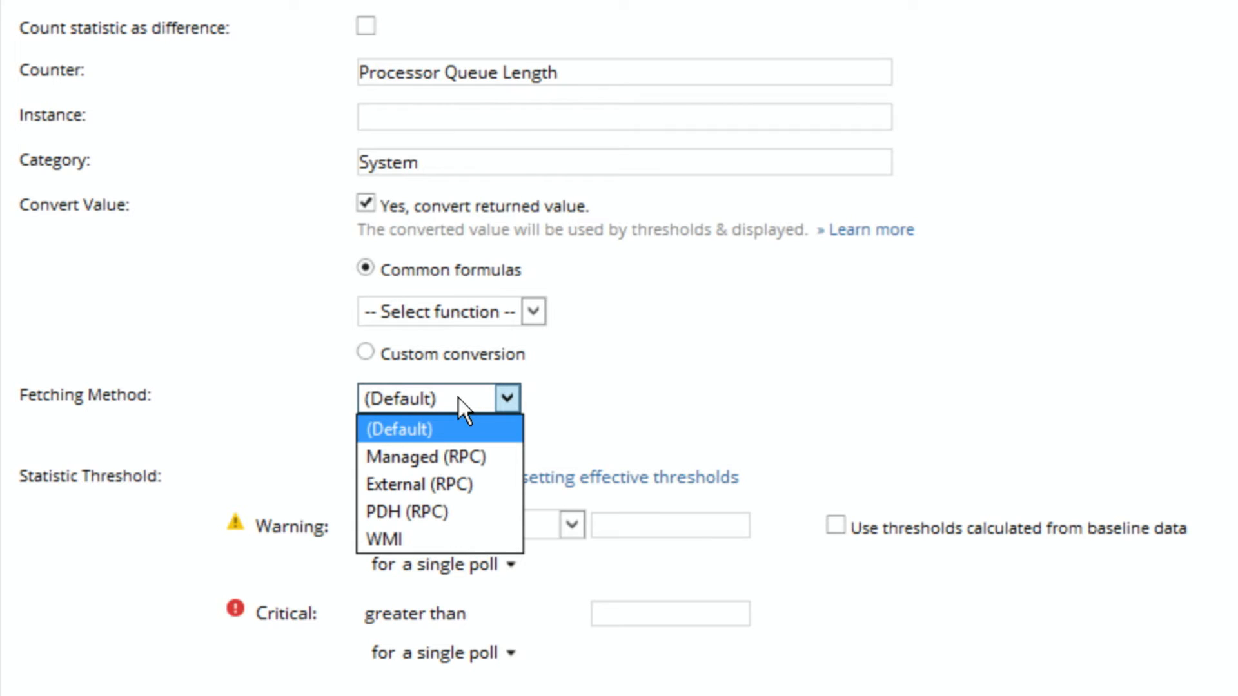
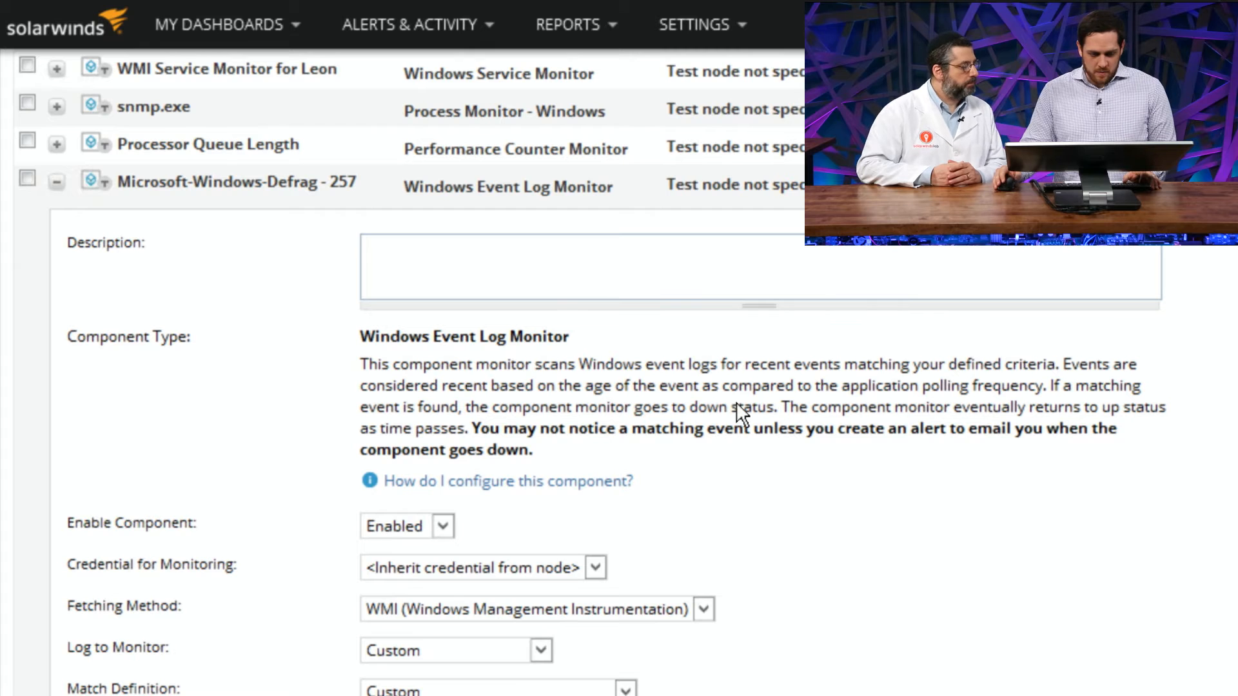
Step: Set the log to monitor to Application for the Microsoft-Windows-Defrag - 257 event log monitor
{"action": "scroll", "coordinate": [742, 413], "scroll_direction": "down", "scroll_amount": 2}
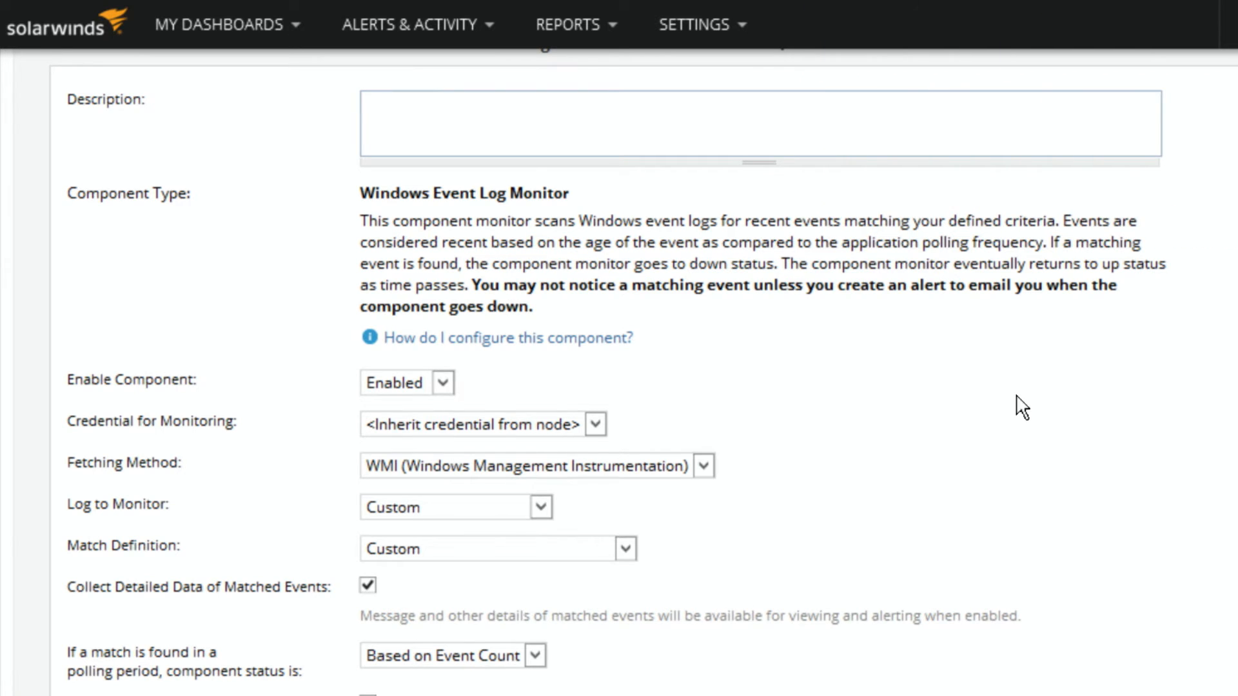
{"action": "scroll", "coordinate": [1023, 406], "scroll_direction": "down", "scroll_amount": 2}
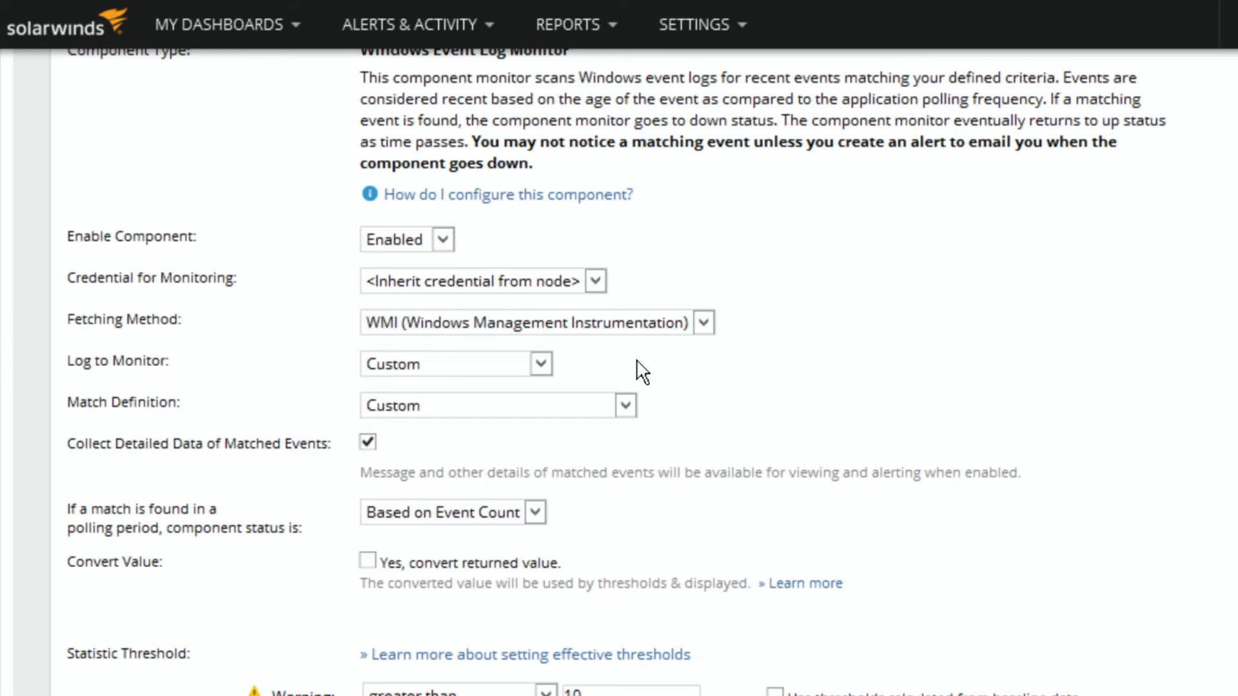
{"action": "left_click", "coordinate": [445, 368]}
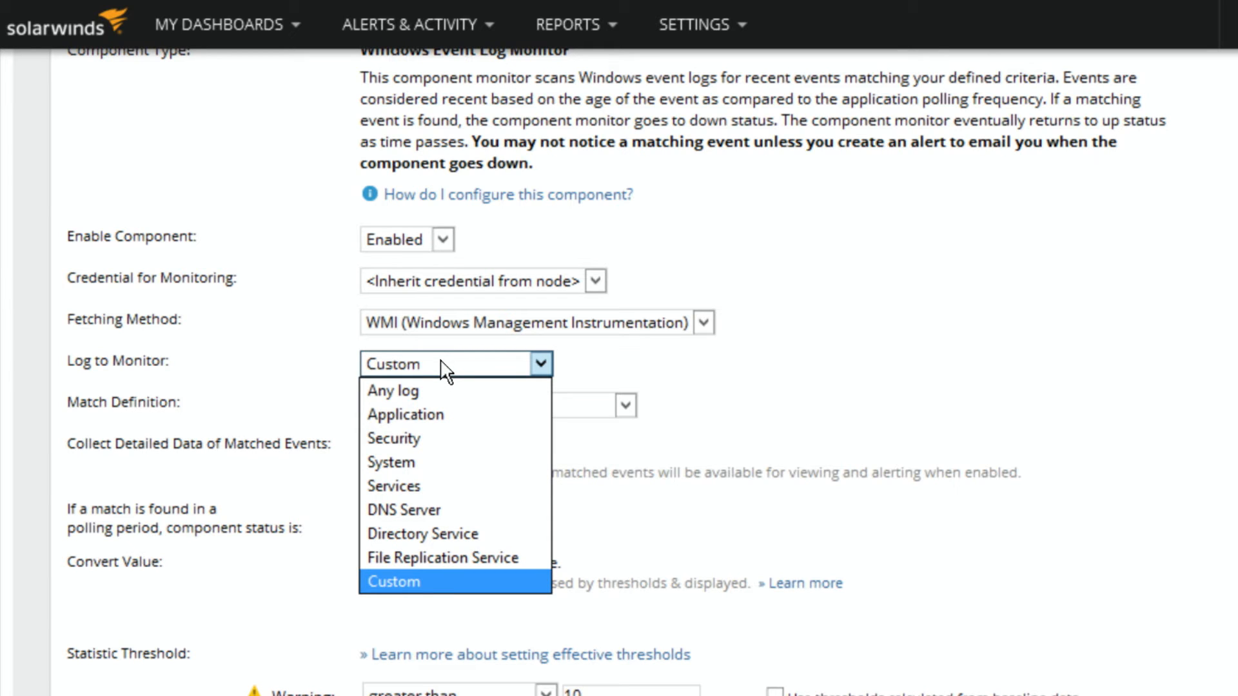
{"action": "left_click", "coordinate": [419, 416]}
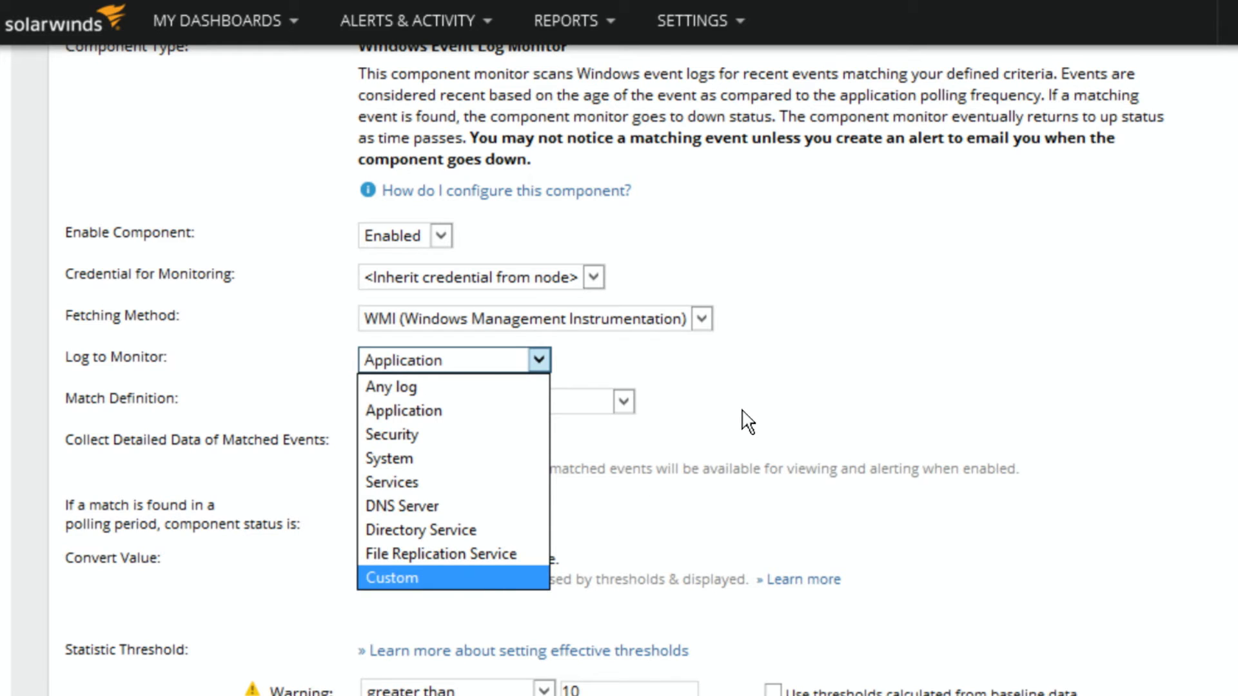
{"action": "left_click", "coordinate": [443, 365]}
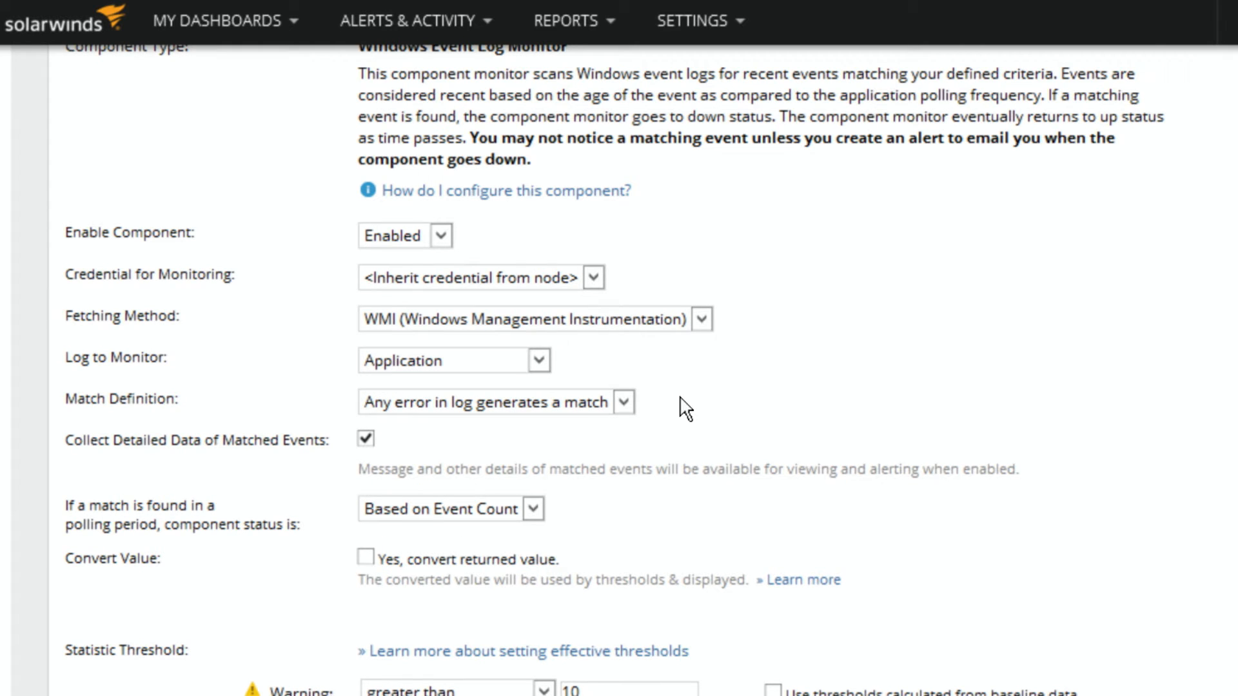
Step: Change the event log monitor's match definition to Custom and highlight its log source value
{"action": "left_click", "coordinate": [573, 408]}
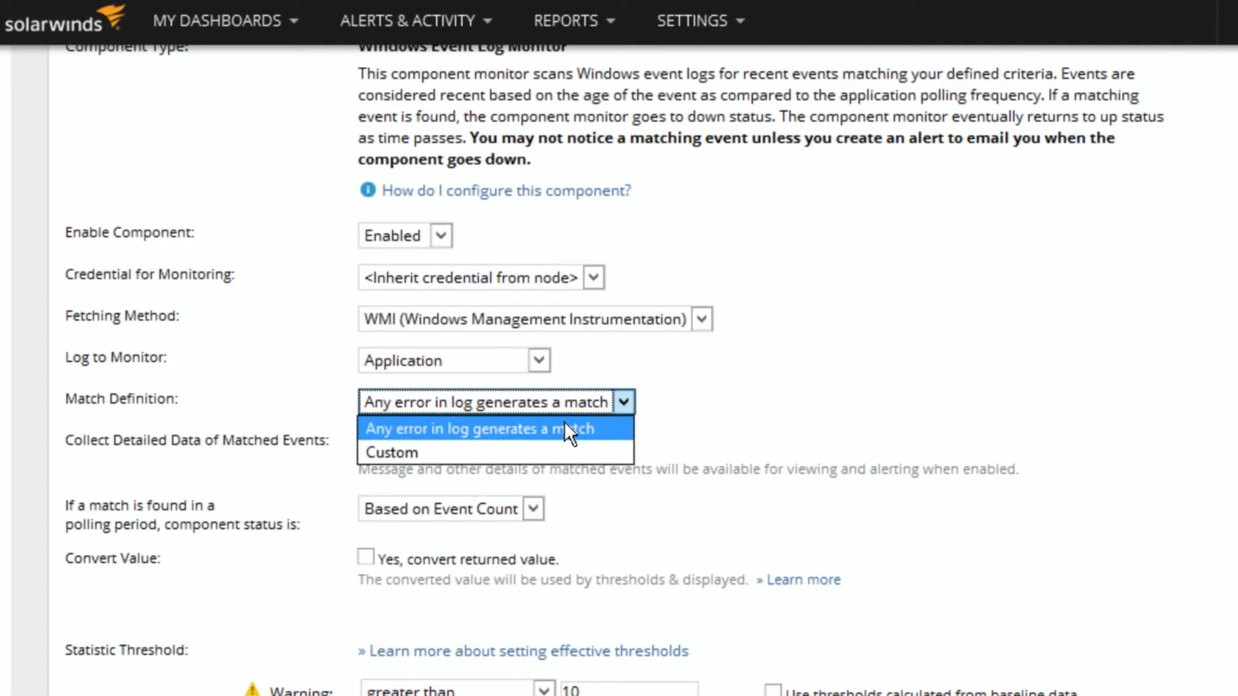
{"action": "left_click", "coordinate": [548, 458]}
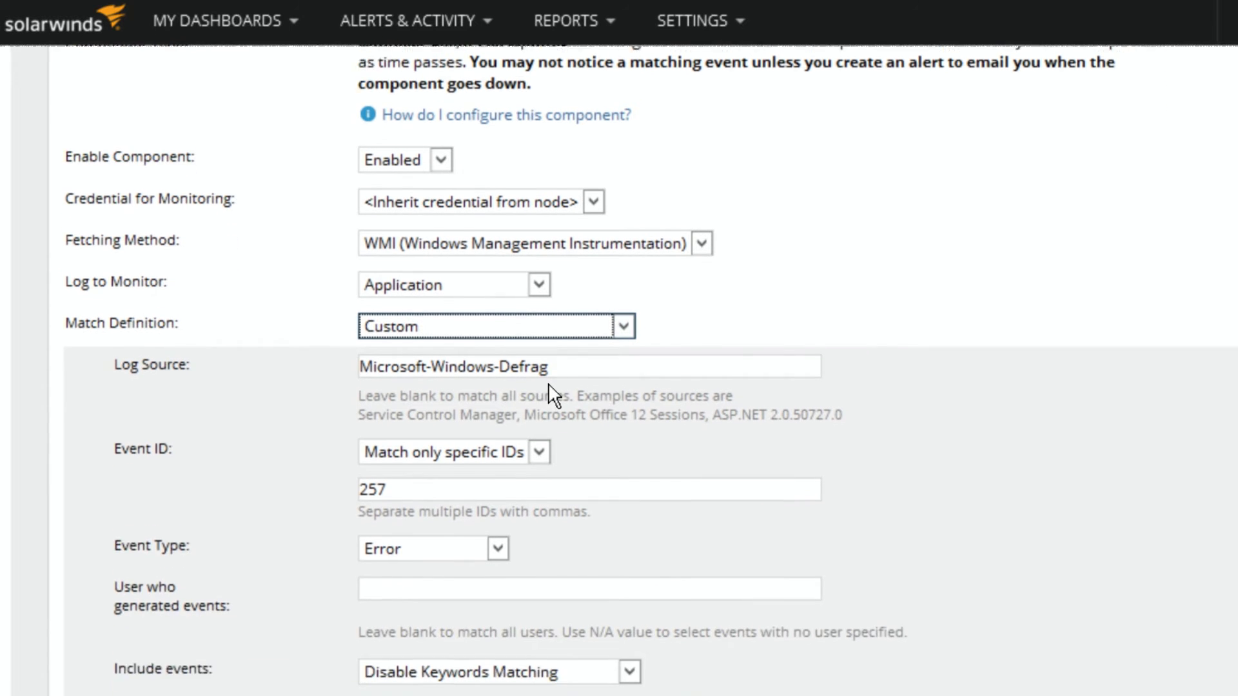
{"action": "left_click", "coordinate": [566, 449]}
{"action": "left_click_drag", "start_coordinate": [569, 293], "coordinate": [309, 290]}
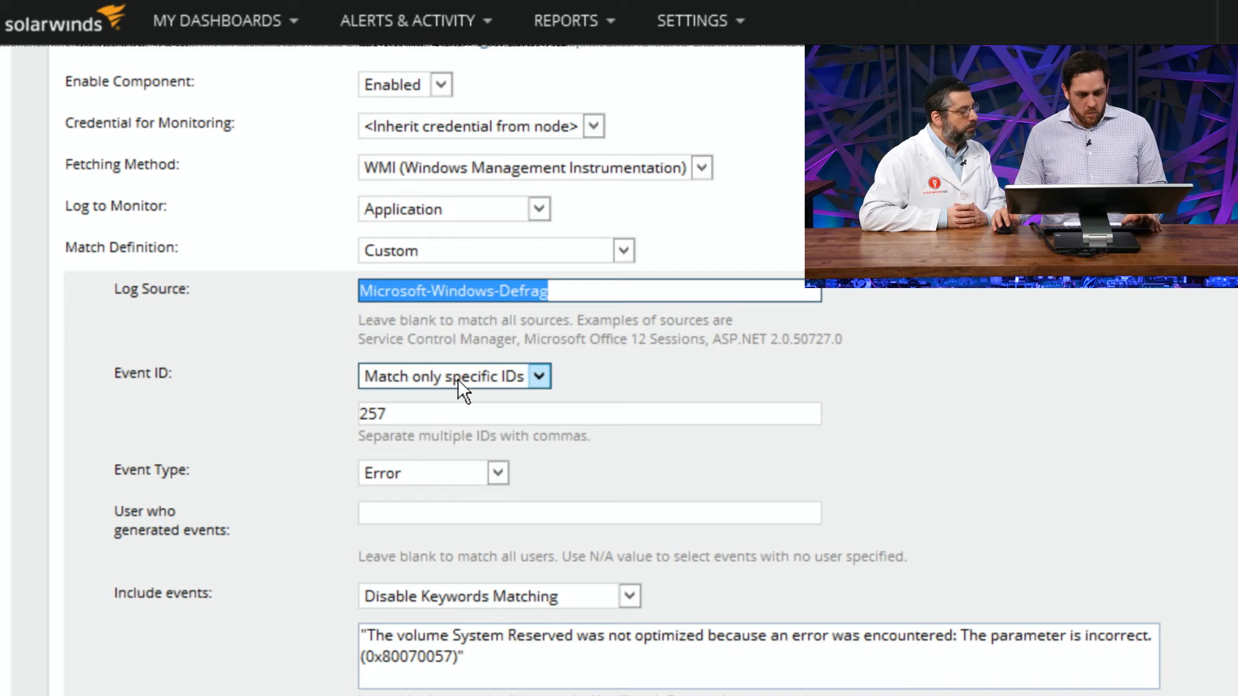
Step: Review the event ID, event type and user filters, keeping Match only specific IDs with 257 and the Error type
{"action": "left_click", "coordinate": [539, 376]}
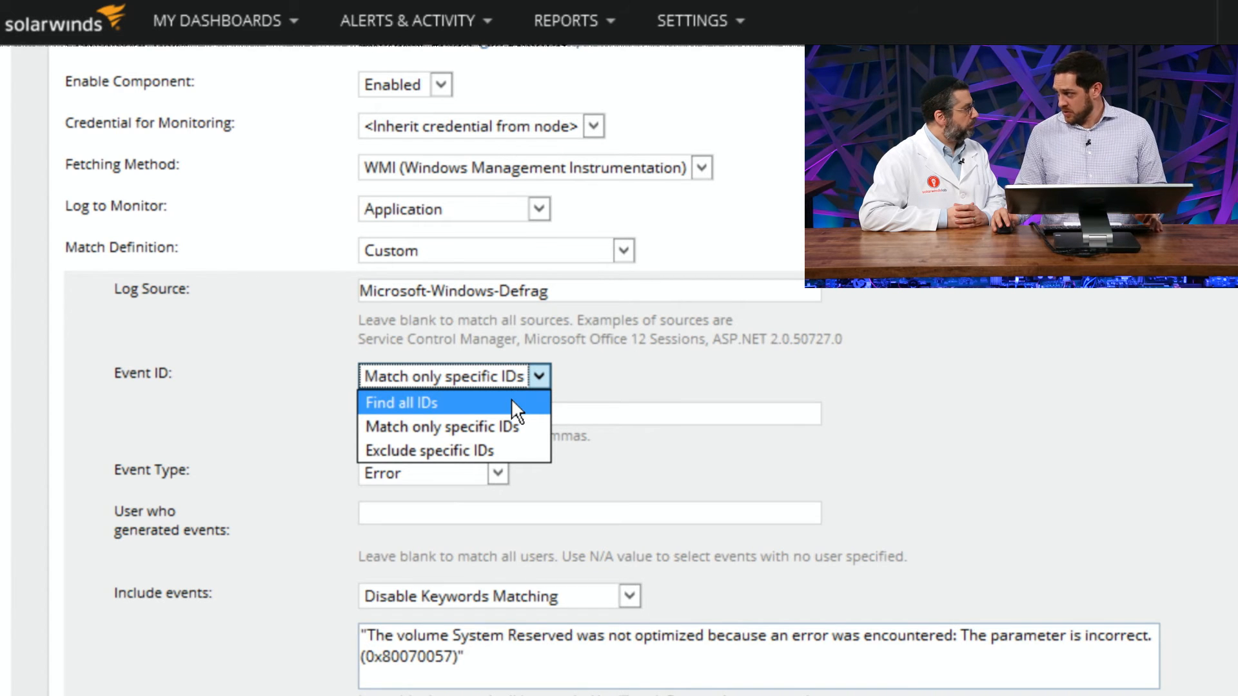
{"action": "left_click", "coordinate": [485, 428]}
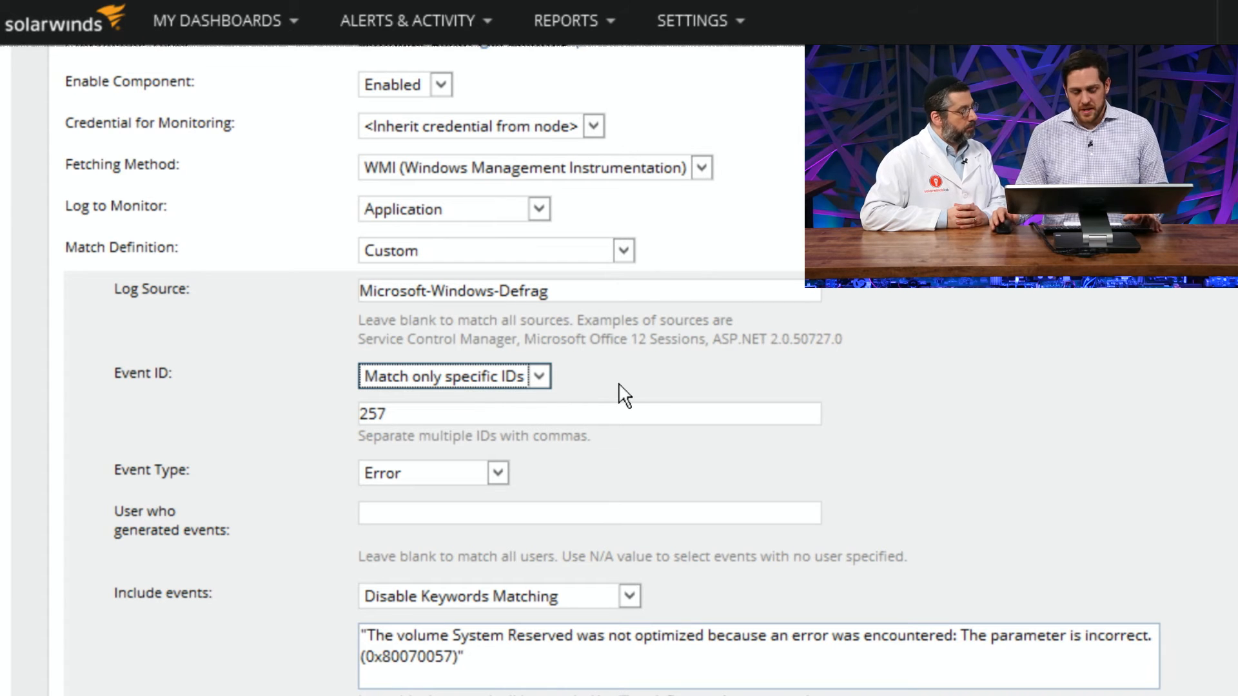
{"action": "left_click_drag", "start_coordinate": [417, 413], "coordinate": [319, 415]}
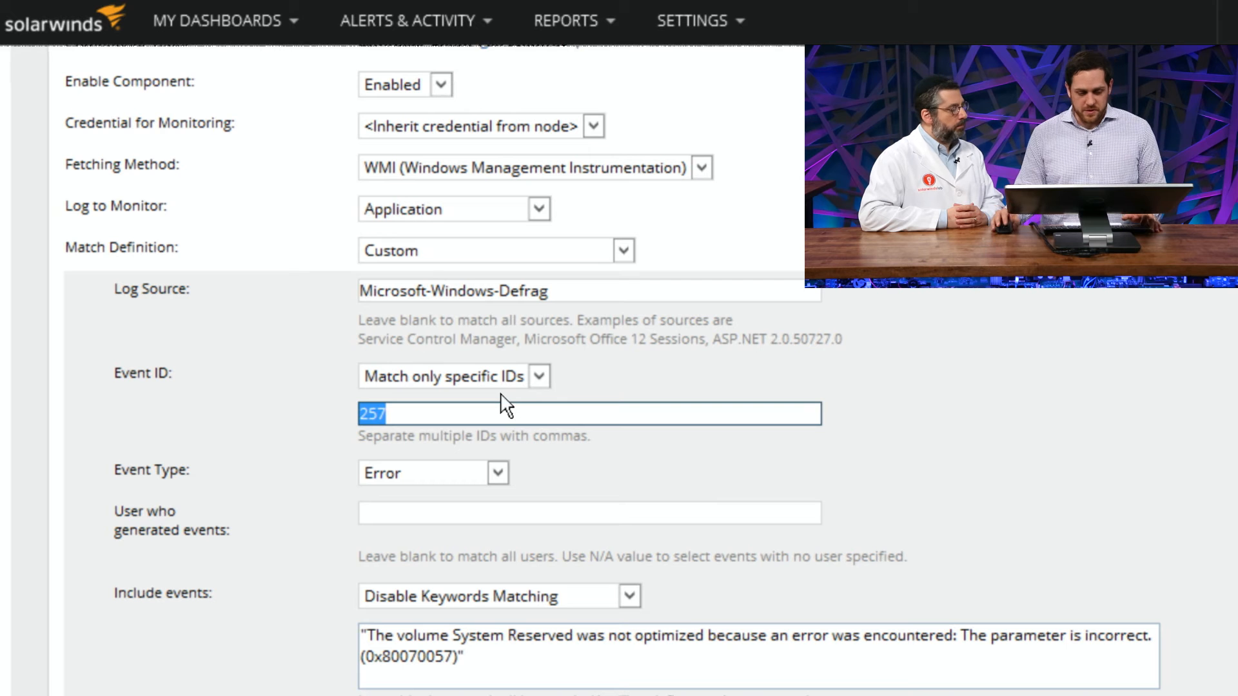
{"action": "left_click", "coordinate": [495, 475]}
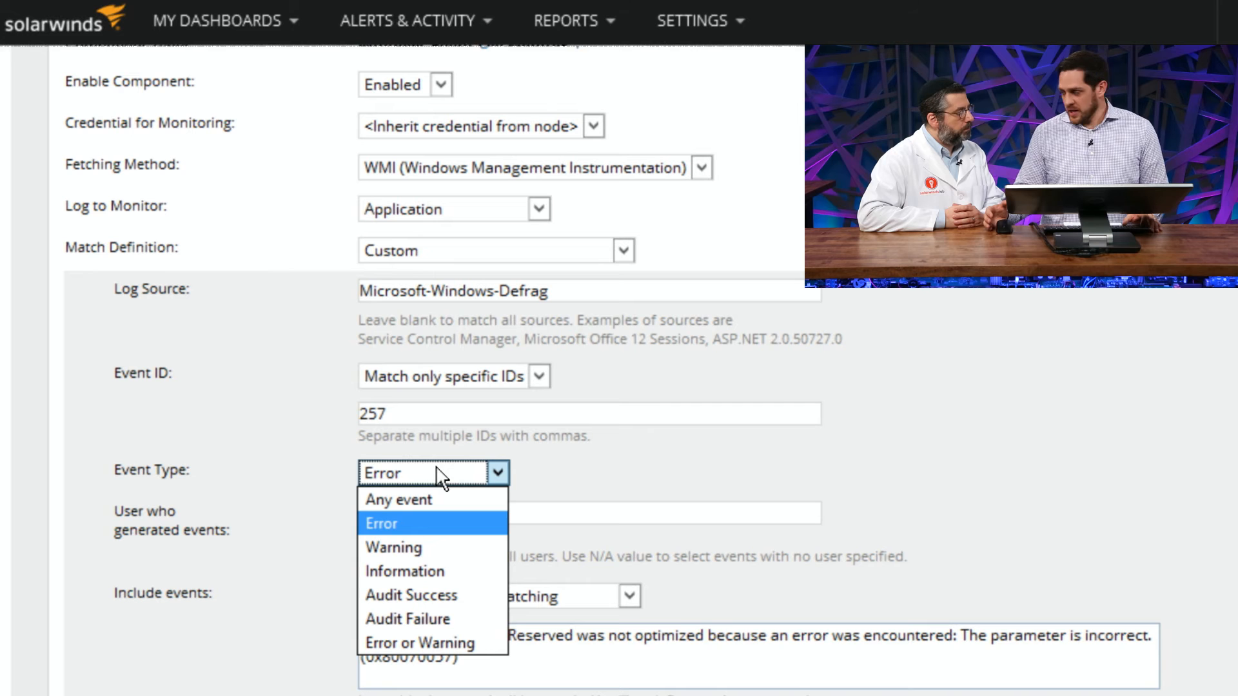
{"action": "left_click", "coordinate": [405, 525]}
{"action": "left_click", "coordinate": [606, 511]}
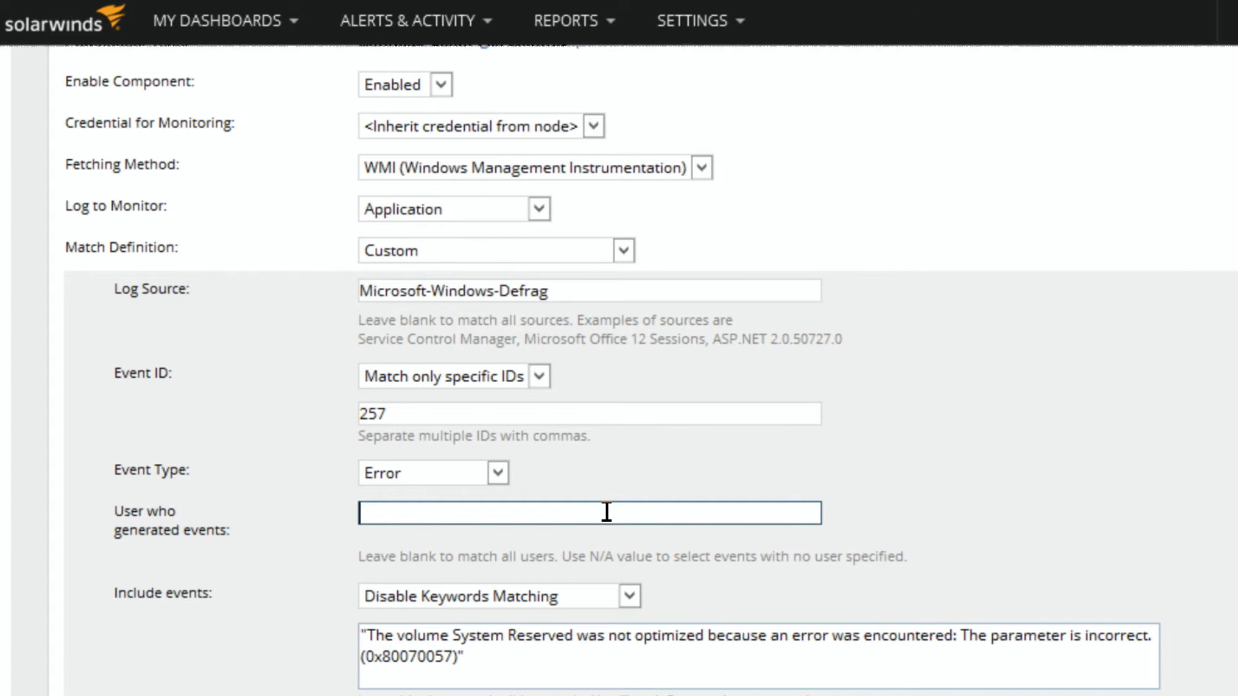
{"action": "left_click", "coordinate": [336, 566]}
Step: Set the event log monitor to include events With Keywords Below
{"action": "scroll", "coordinate": [338, 571], "scroll_direction": "down", "scroll_amount": 2}
{"action": "scroll", "coordinate": [299, 492], "scroll_direction": "down", "scroll_amount": 2}
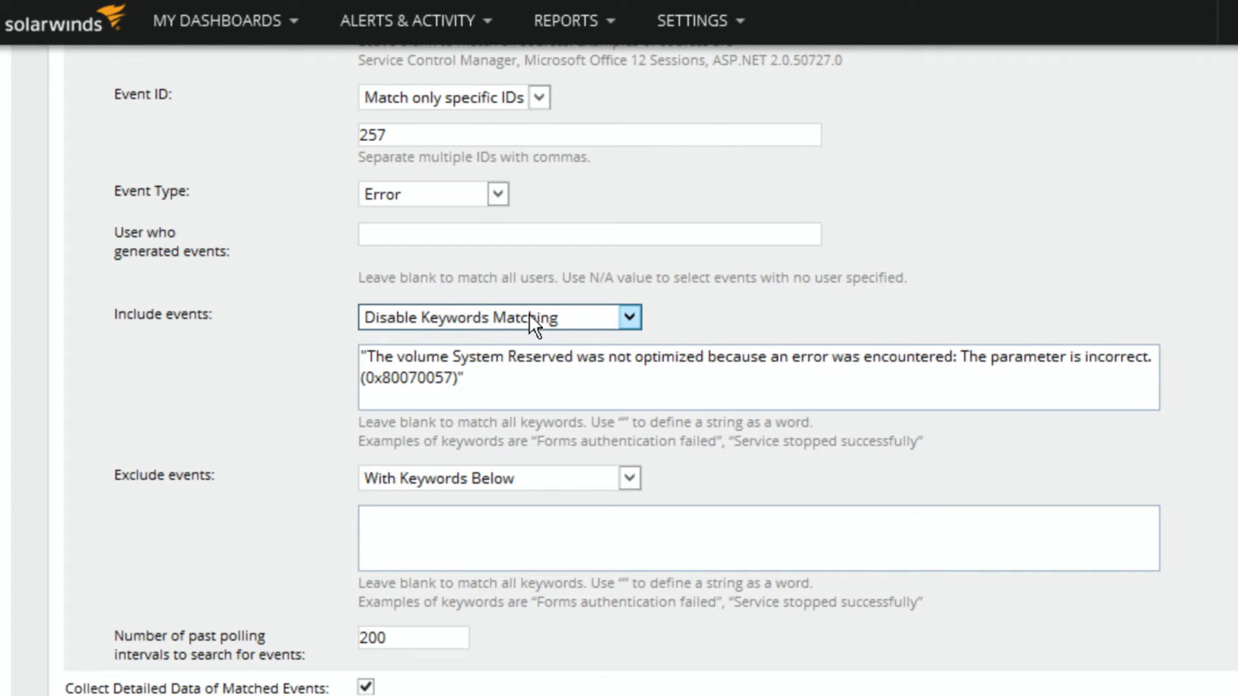
{"action": "left_click", "coordinate": [574, 318]}
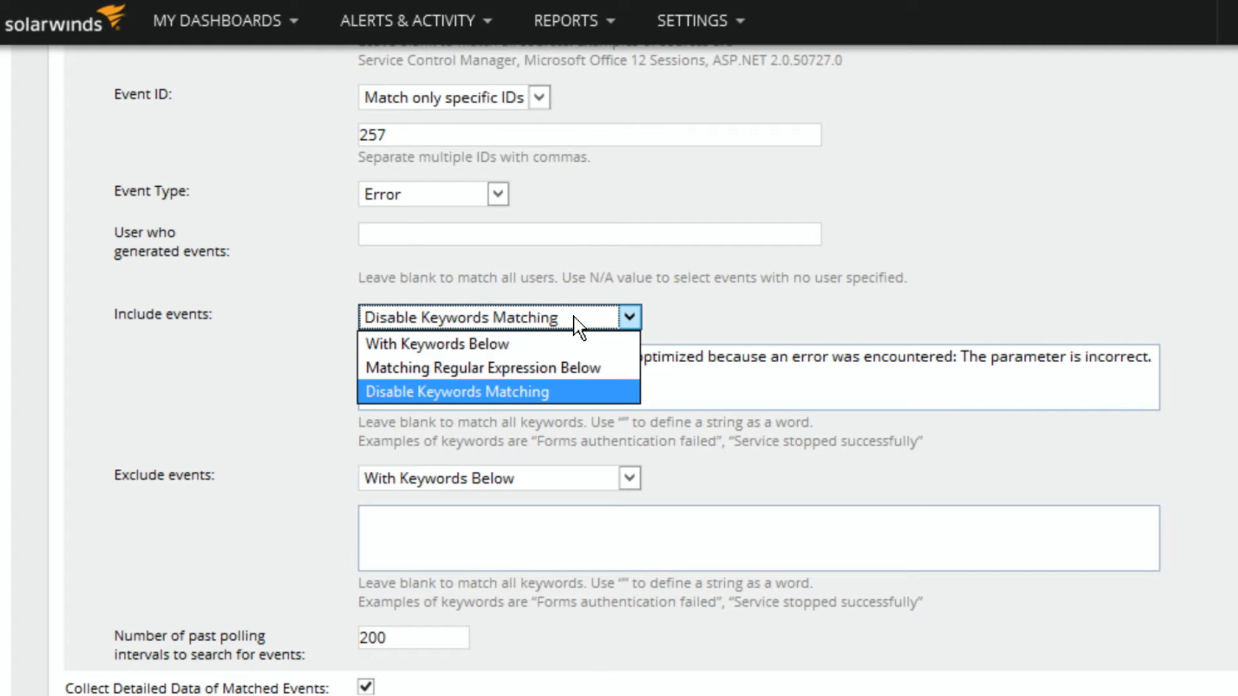
{"action": "left_click", "coordinate": [543, 345]}
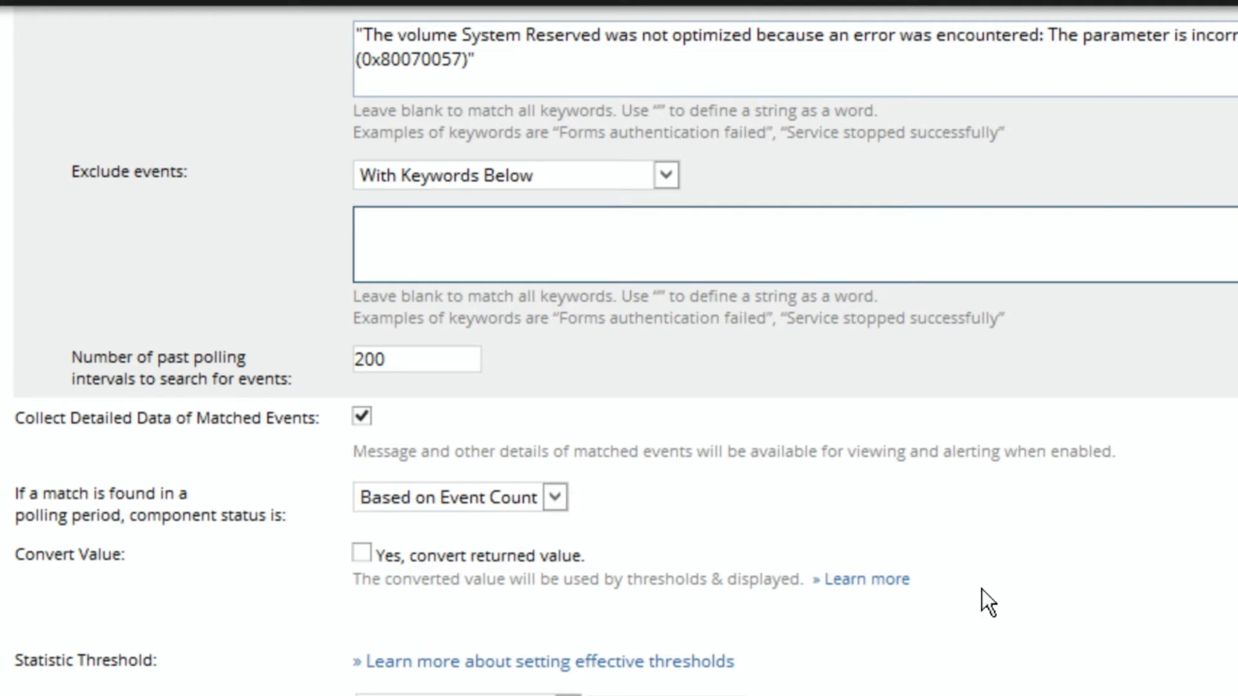
Step: Set the event log monitor's statistic warning threshold to greater than 5 and place the cursor in the critical threshold
{"action": "scroll", "coordinate": [1015, 573], "scroll_direction": "down", "scroll_amount": 4}
{"action": "scroll", "coordinate": [1015, 573], "scroll_direction": "down", "scroll_amount": 1}
{"action": "left_click_drag", "start_coordinate": [591, 379], "coordinate": [619, 379]}
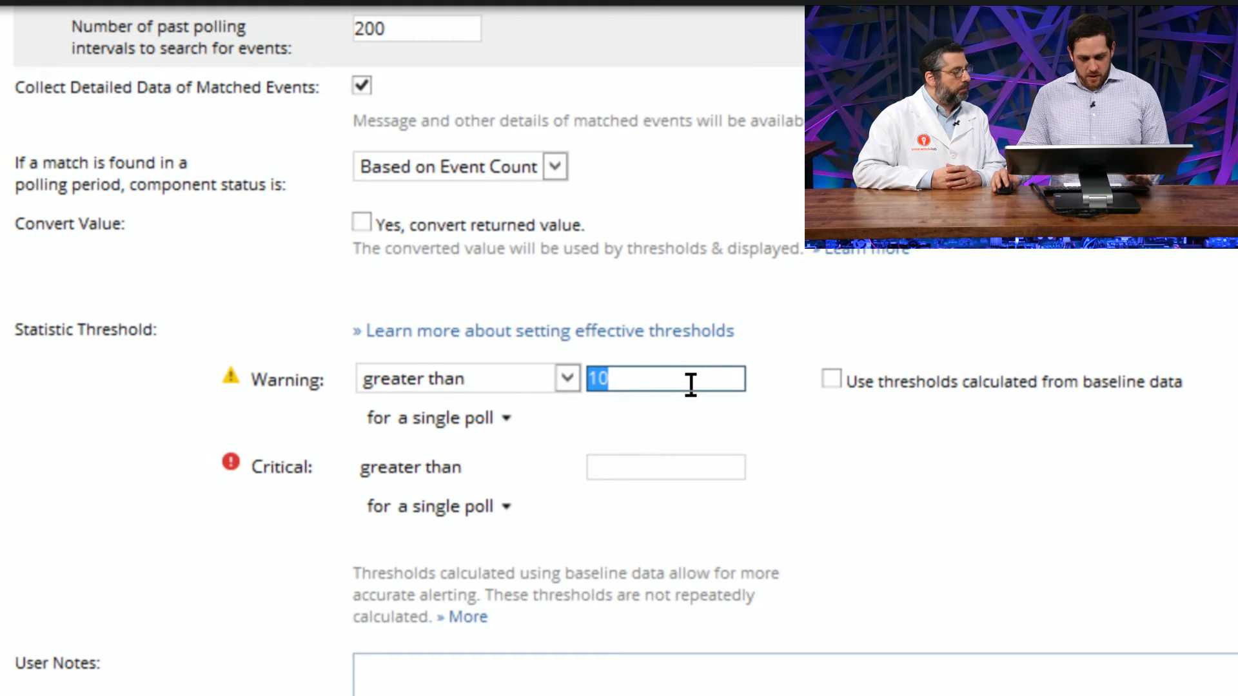
{"action": "type", "text": "5"}
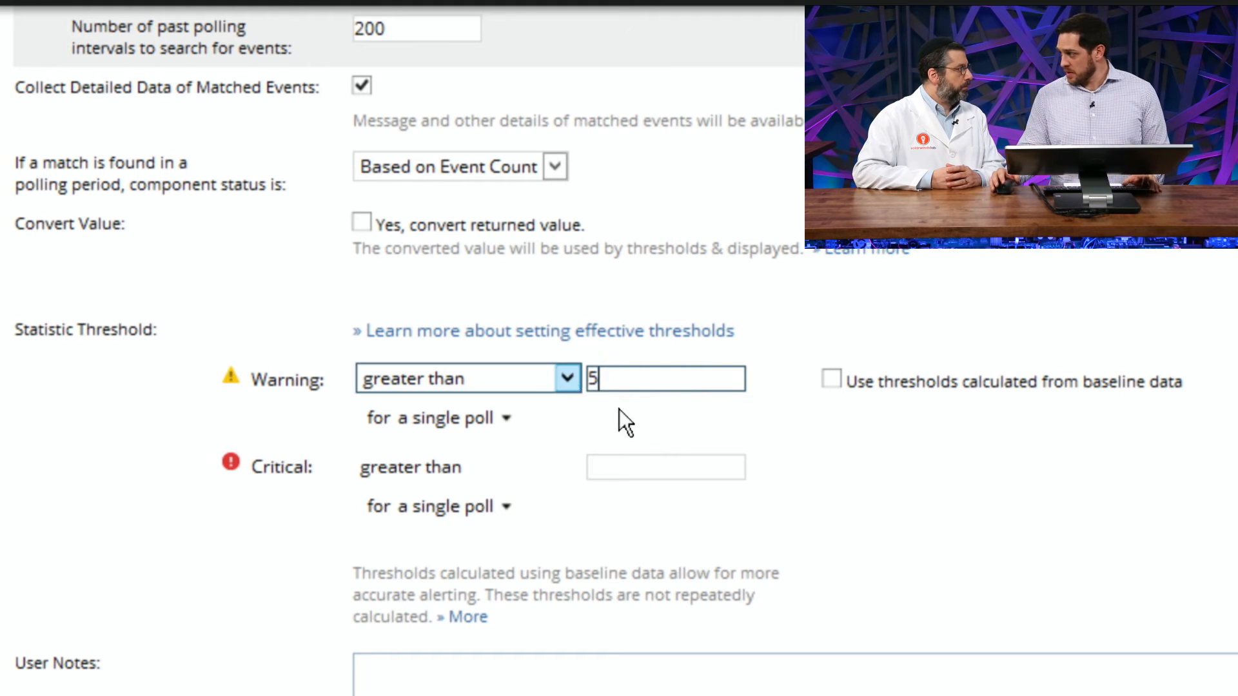
{"action": "left_click", "coordinate": [672, 466]}
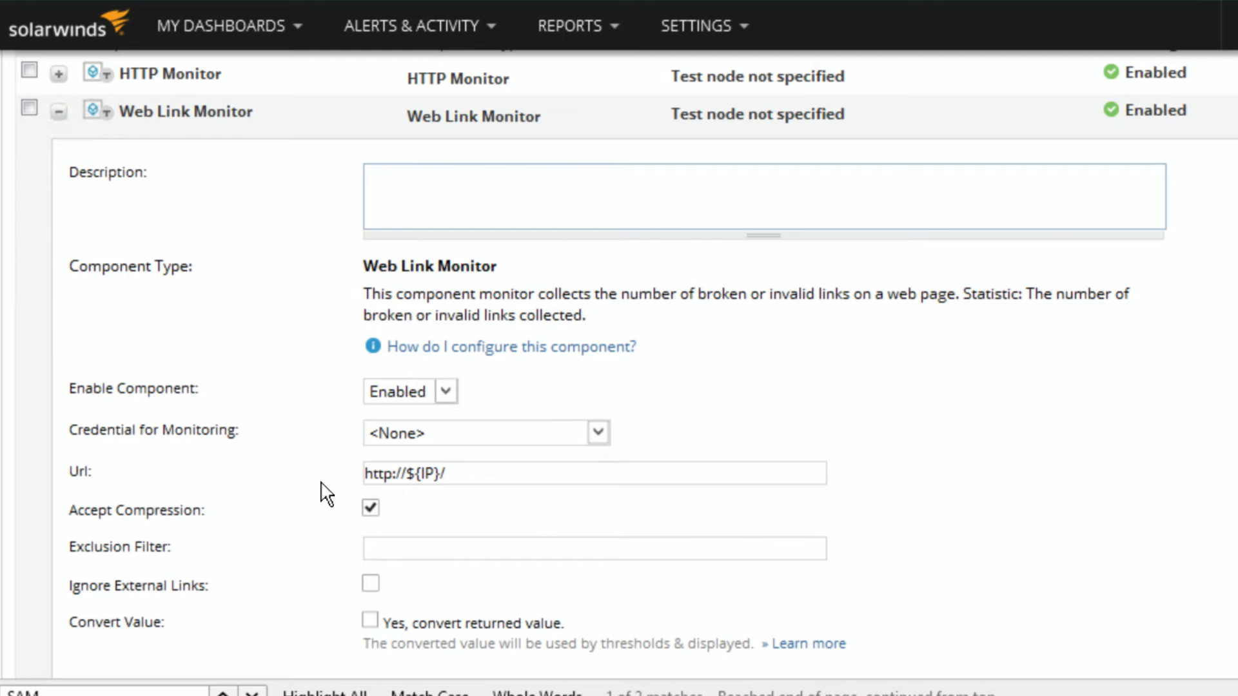
Step: Examine the Web Link Monitor's URL, exclusion filter, external link, value conversion and response time threshold settings
{"action": "scroll", "coordinate": [290, 484], "scroll_direction": "down", "scroll_amount": 2}
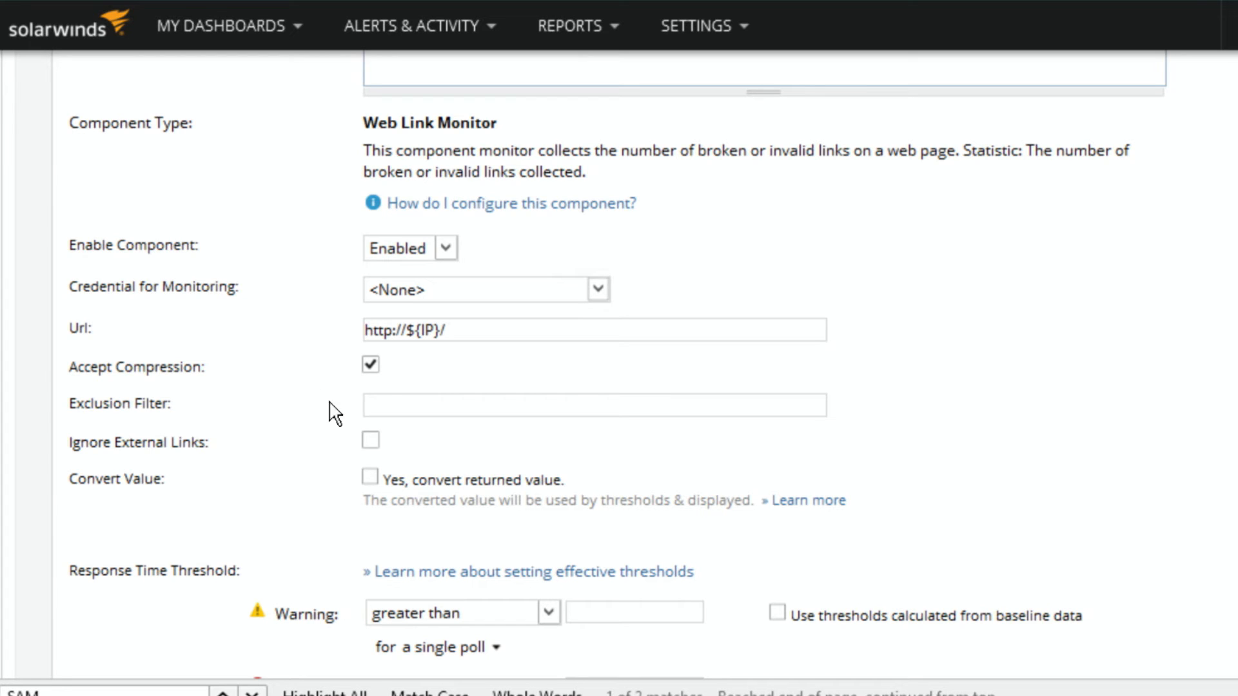
{"action": "left_click", "coordinate": [399, 408]}
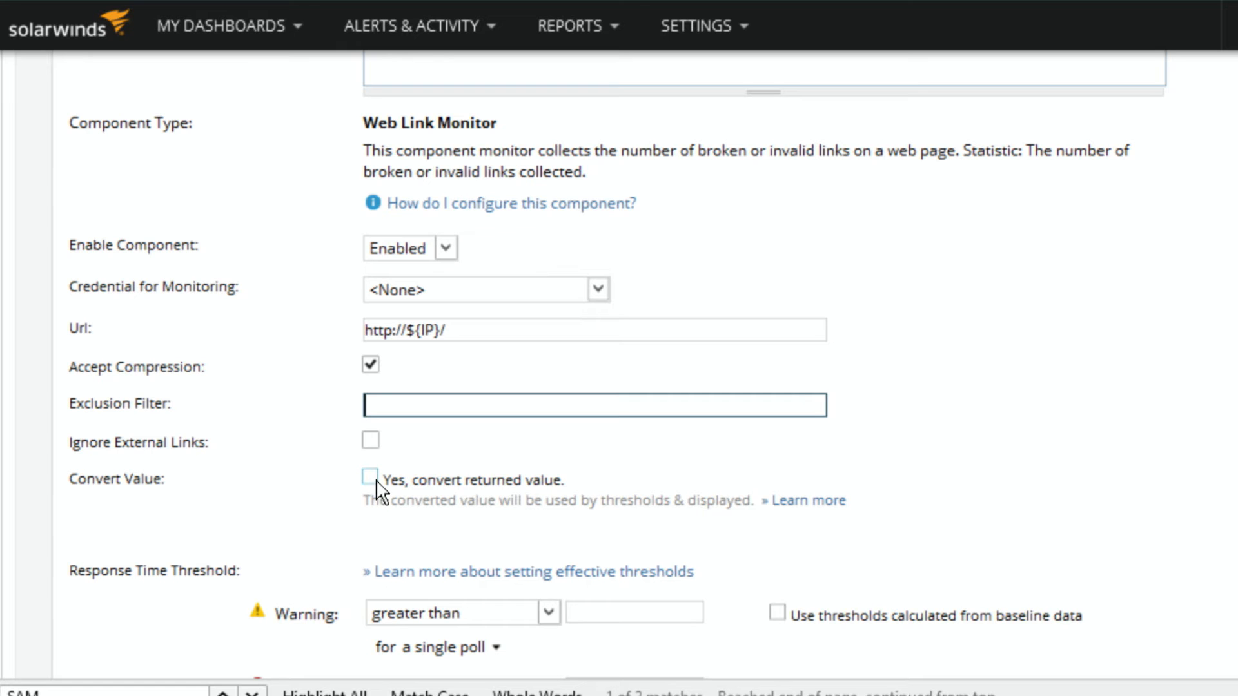
{"action": "scroll", "coordinate": [319, 488], "scroll_direction": "down", "scroll_amount": 5}
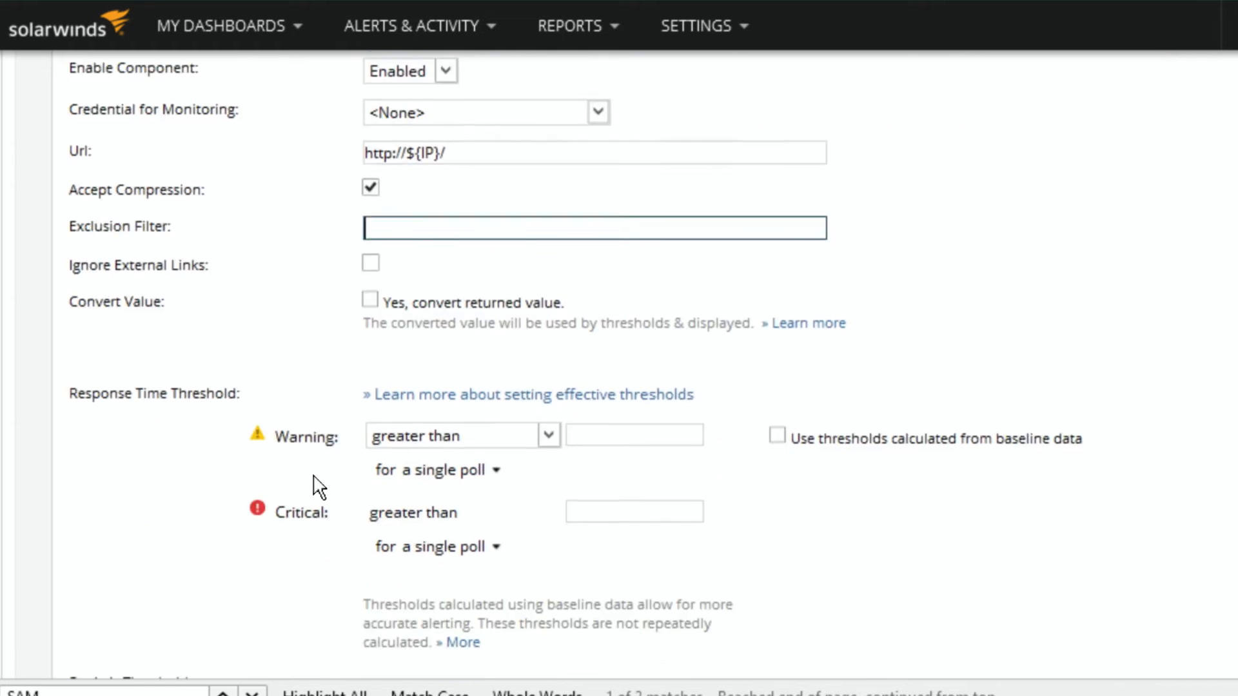
{"action": "scroll", "coordinate": [319, 488], "scroll_direction": "up", "scroll_amount": 8}
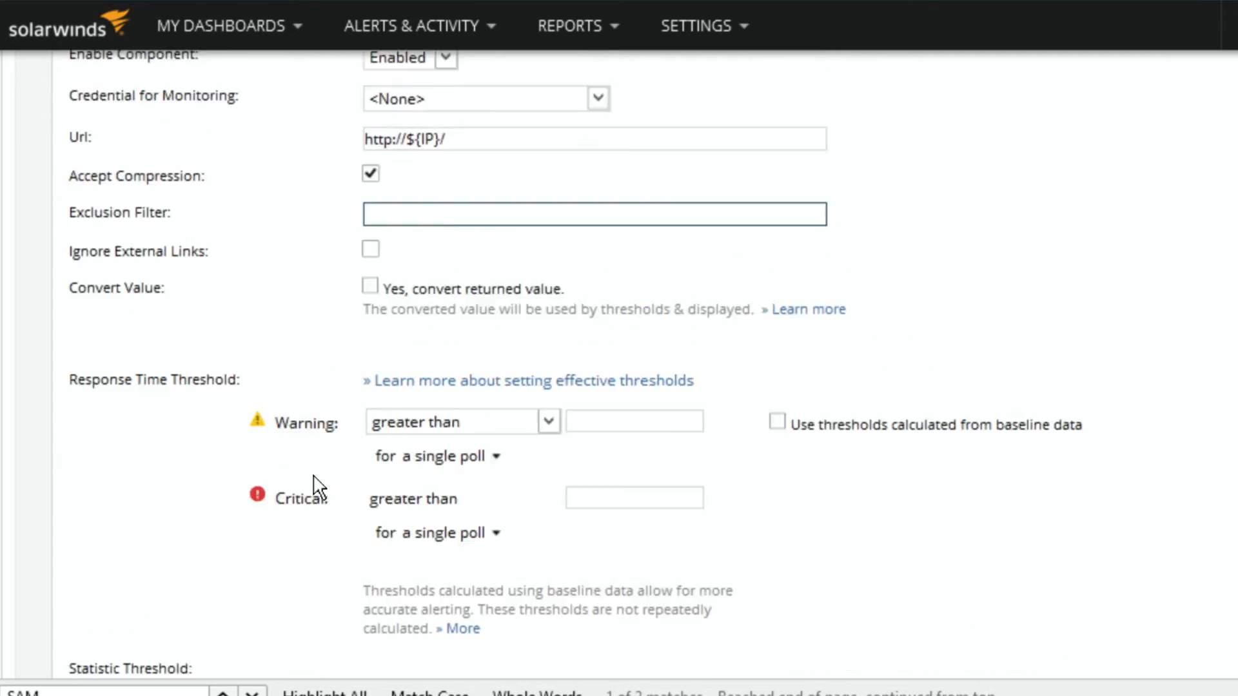
{"action": "scroll", "coordinate": [319, 488], "scroll_direction": "down", "scroll_amount": 1}
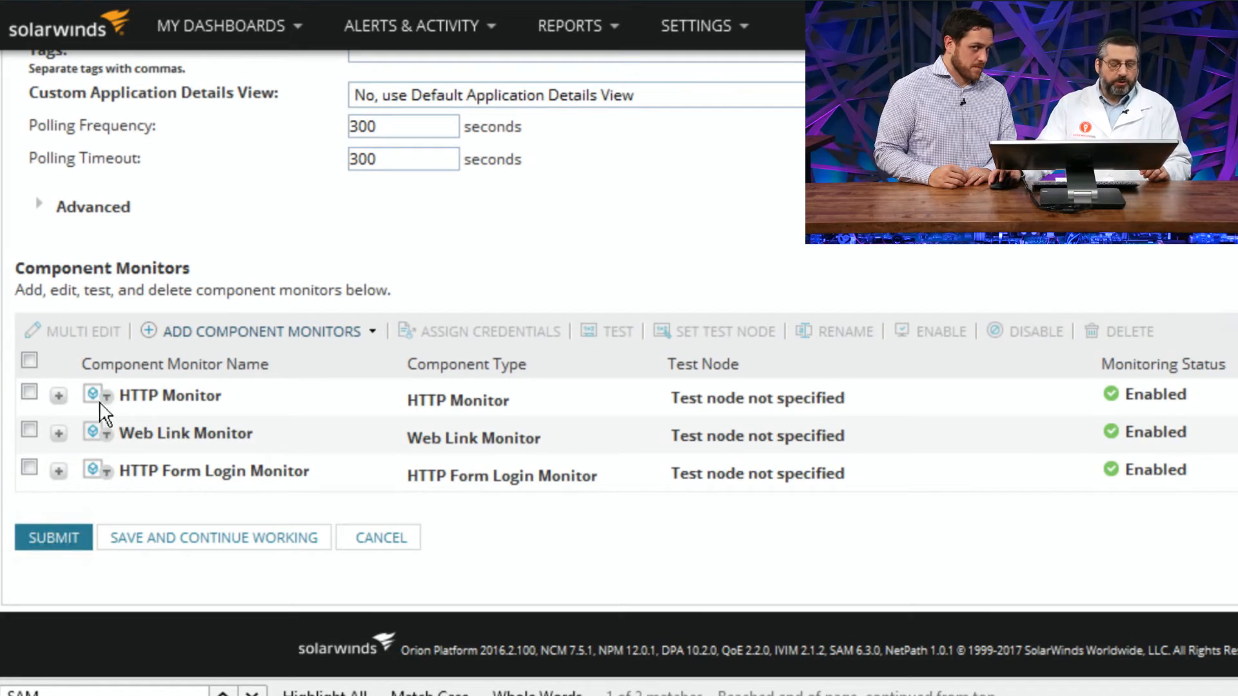
Step: Expand the HTTP Monitor and examine its port number, the ${PORT} variable in its URL, and its host header
{"action": "left_click", "coordinate": [59, 396]}
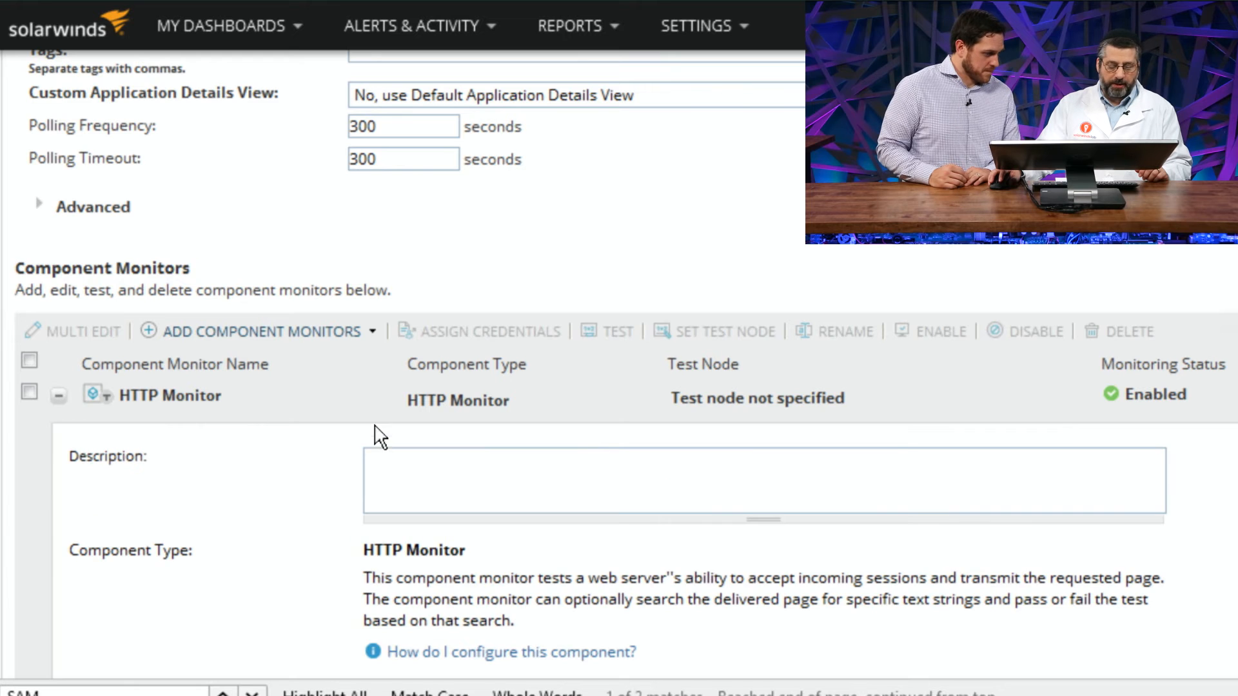
{"action": "scroll", "coordinate": [380, 437], "scroll_direction": "down", "scroll_amount": 6}
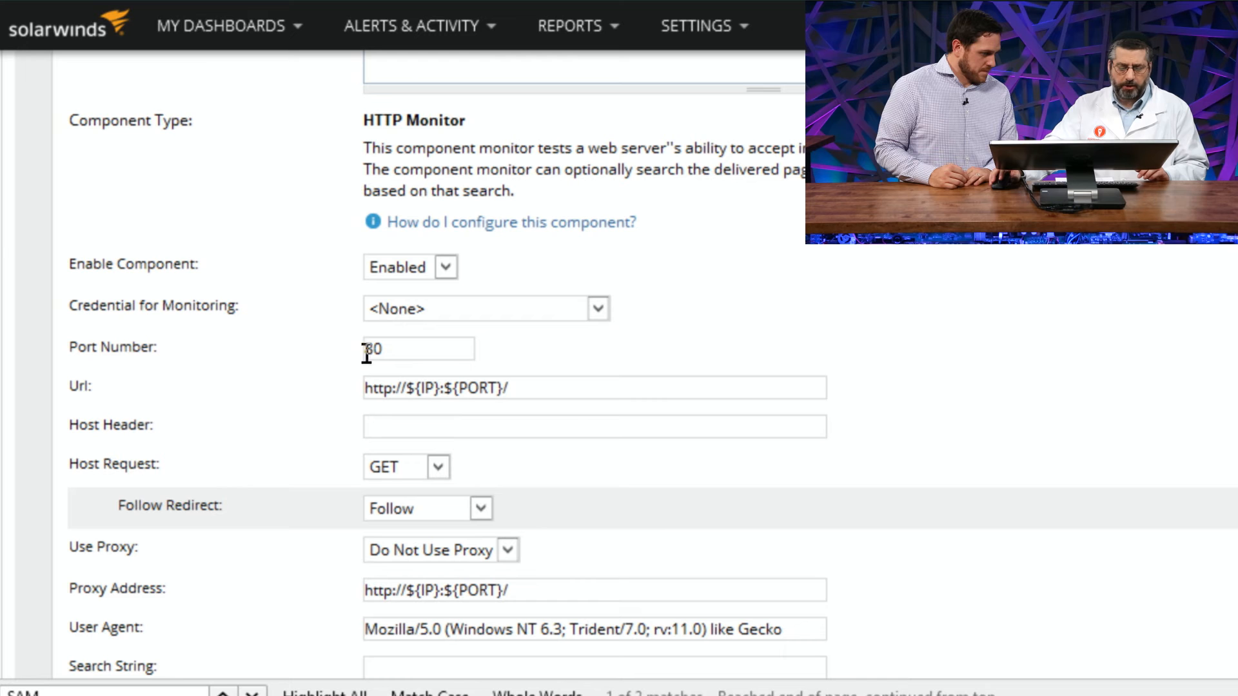
{"action": "left_click", "coordinate": [387, 348]}
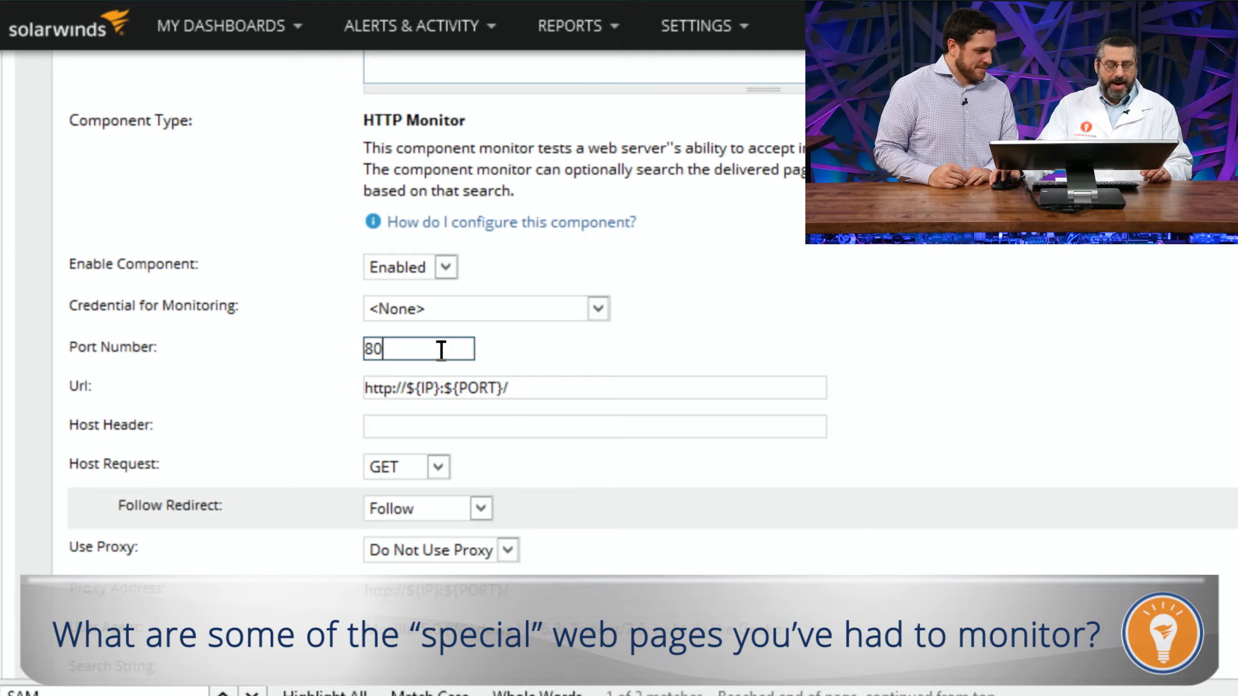
{"action": "left_click_drag", "start_coordinate": [516, 388], "coordinate": [443, 393]}
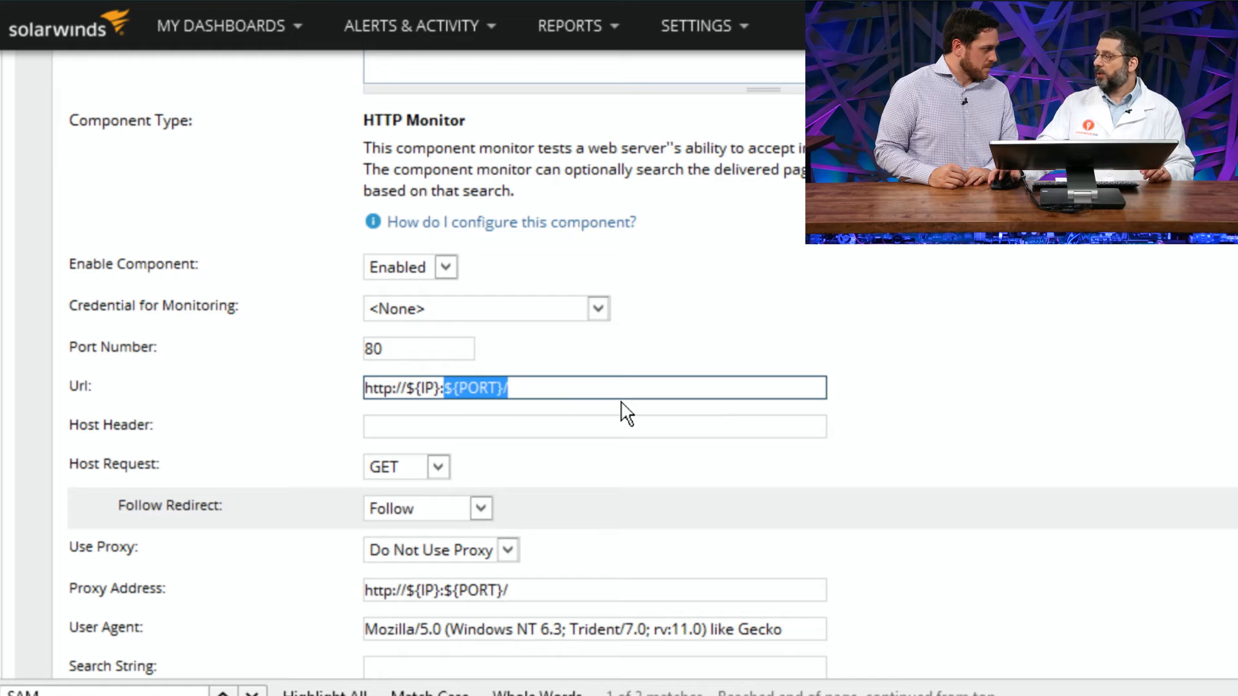
{"action": "double_click", "coordinate": [481, 387]}
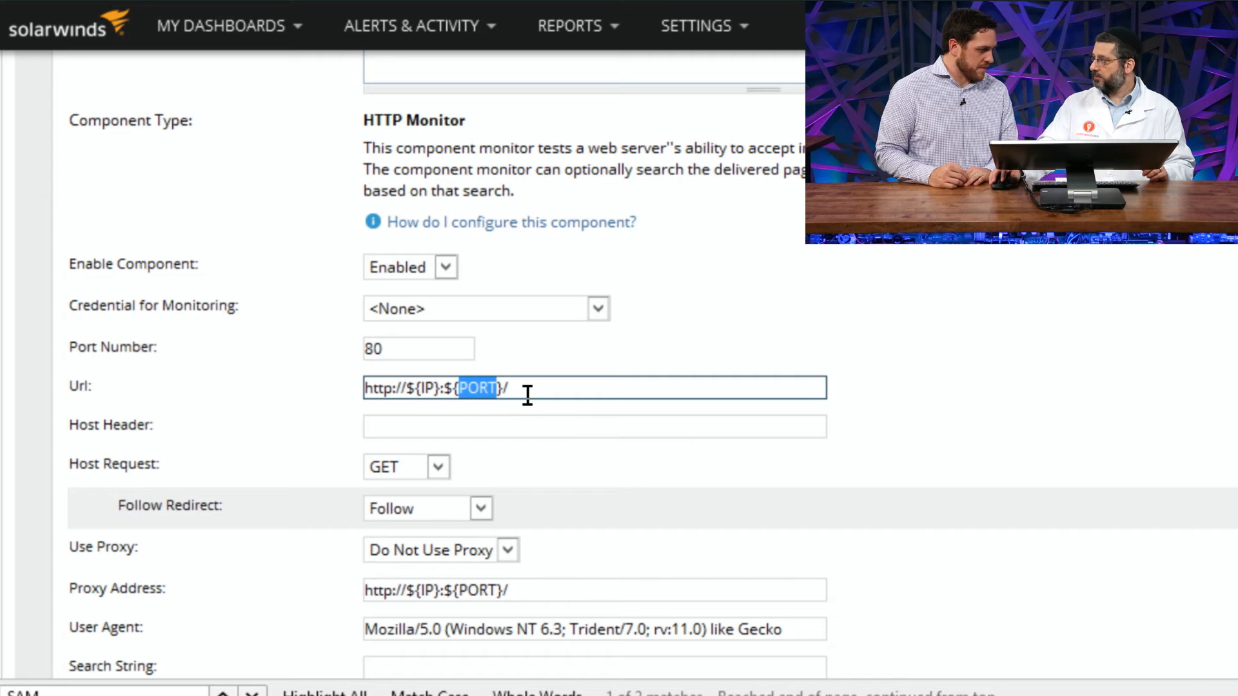
{"action": "left_click", "coordinate": [399, 343]}
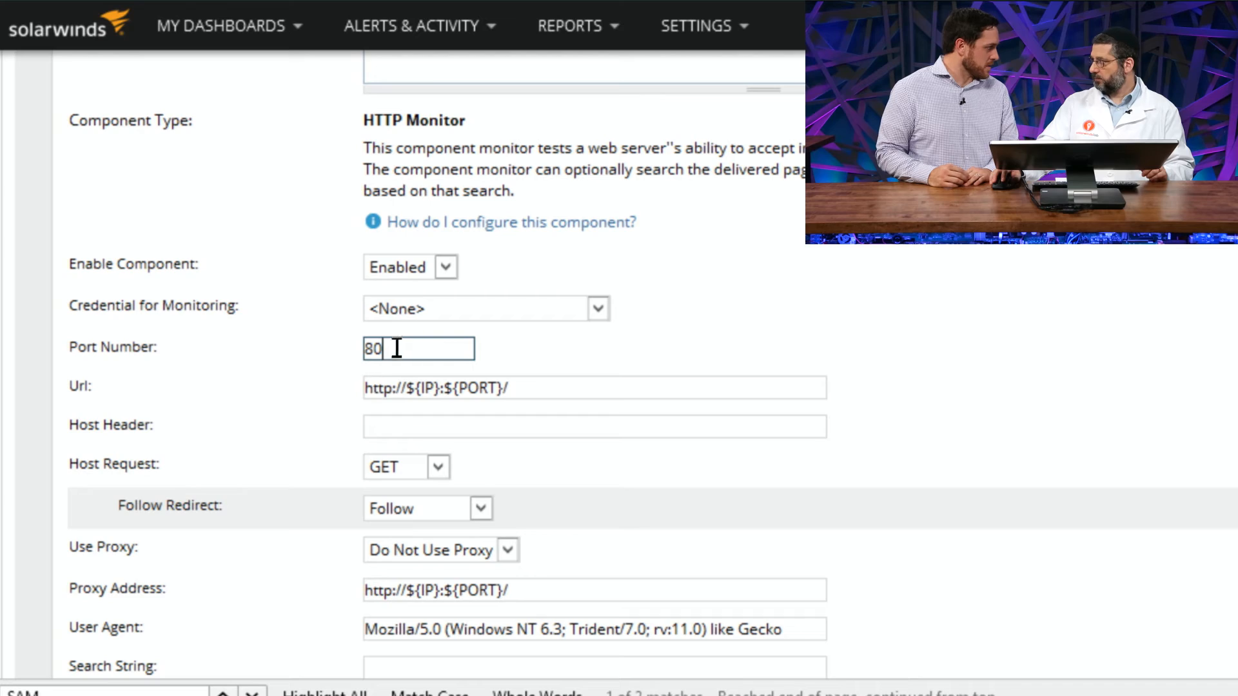
{"action": "left_click", "coordinate": [387, 422]}
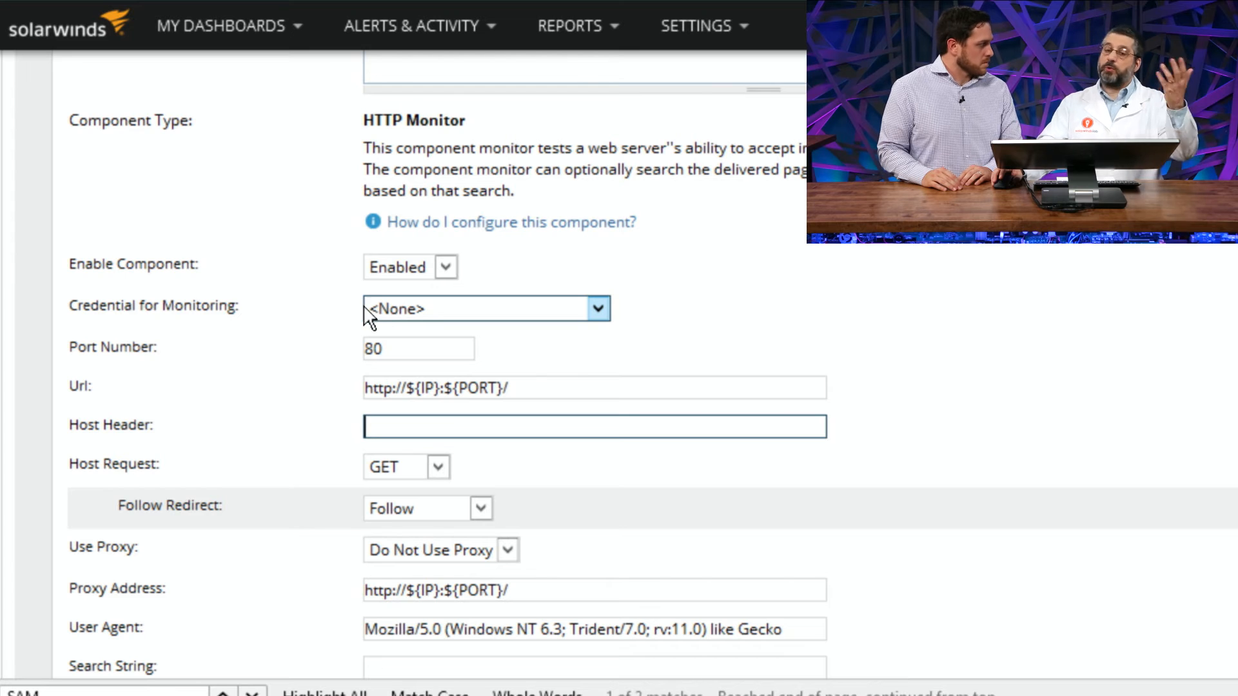
Step: Examine the HTTP Monitor's available choices for Host Request, Follow Redirect and Use Proxy
{"action": "scroll", "coordinate": [367, 321], "scroll_direction": "down", "scroll_amount": 4}
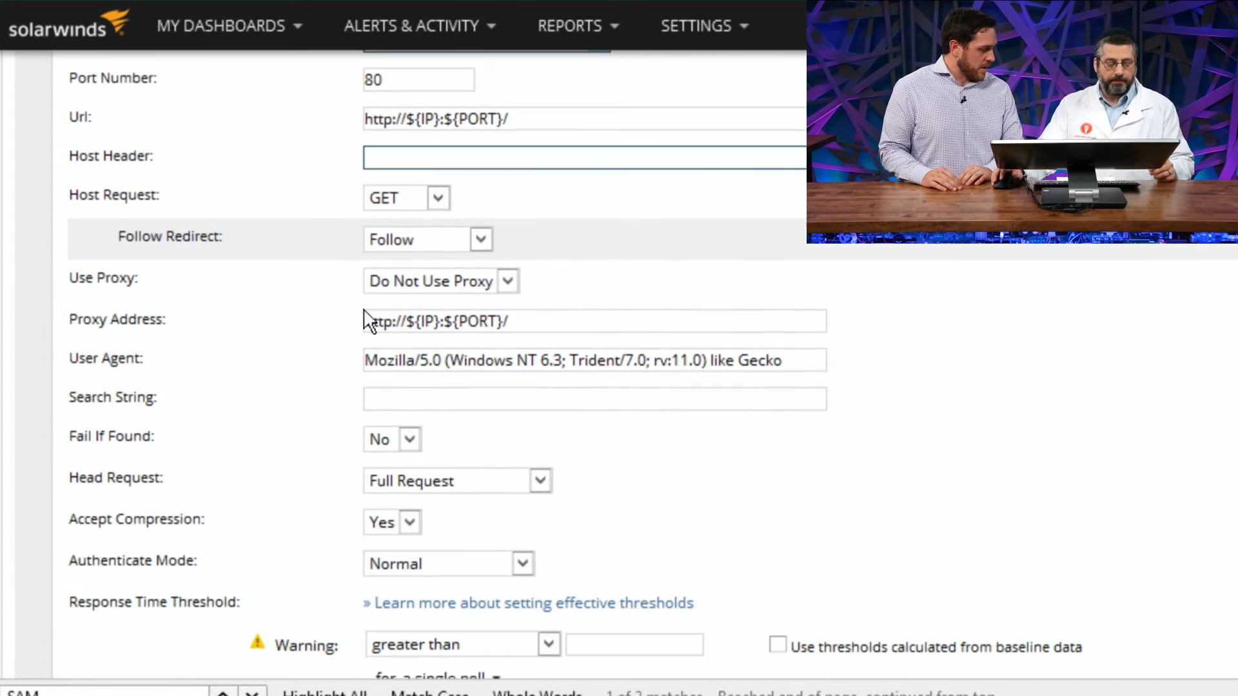
{"action": "left_click", "coordinate": [386, 182]}
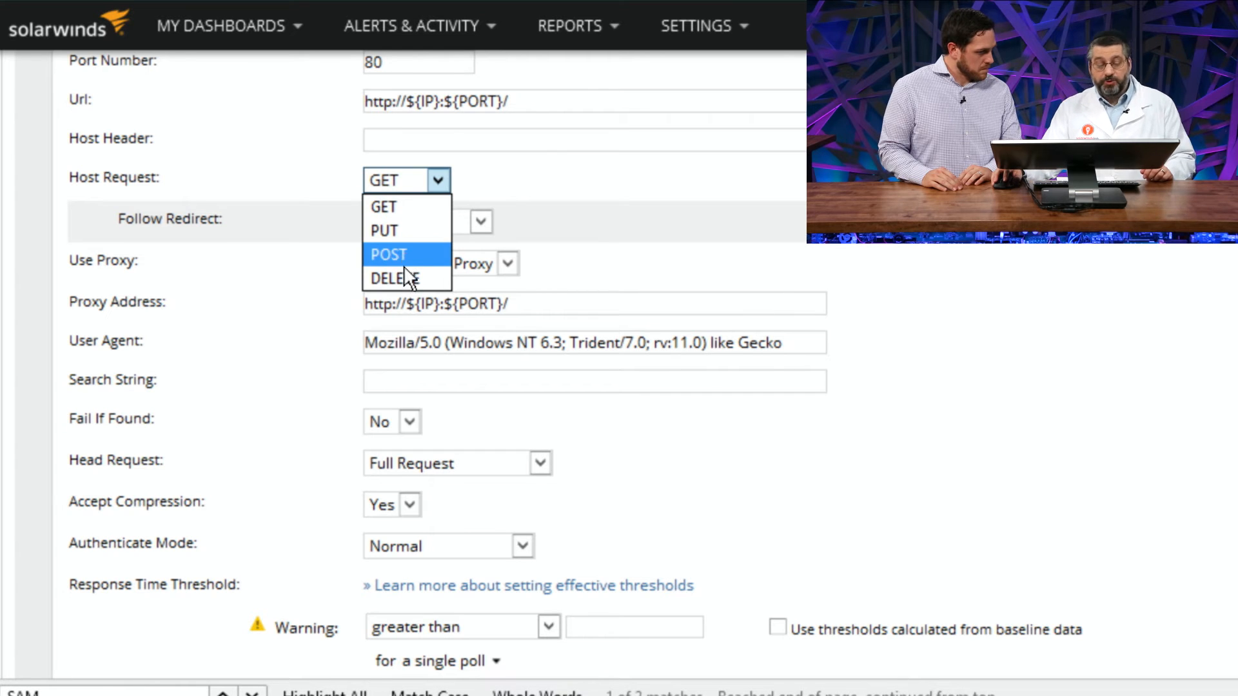
{"action": "left_click", "coordinate": [334, 293]}
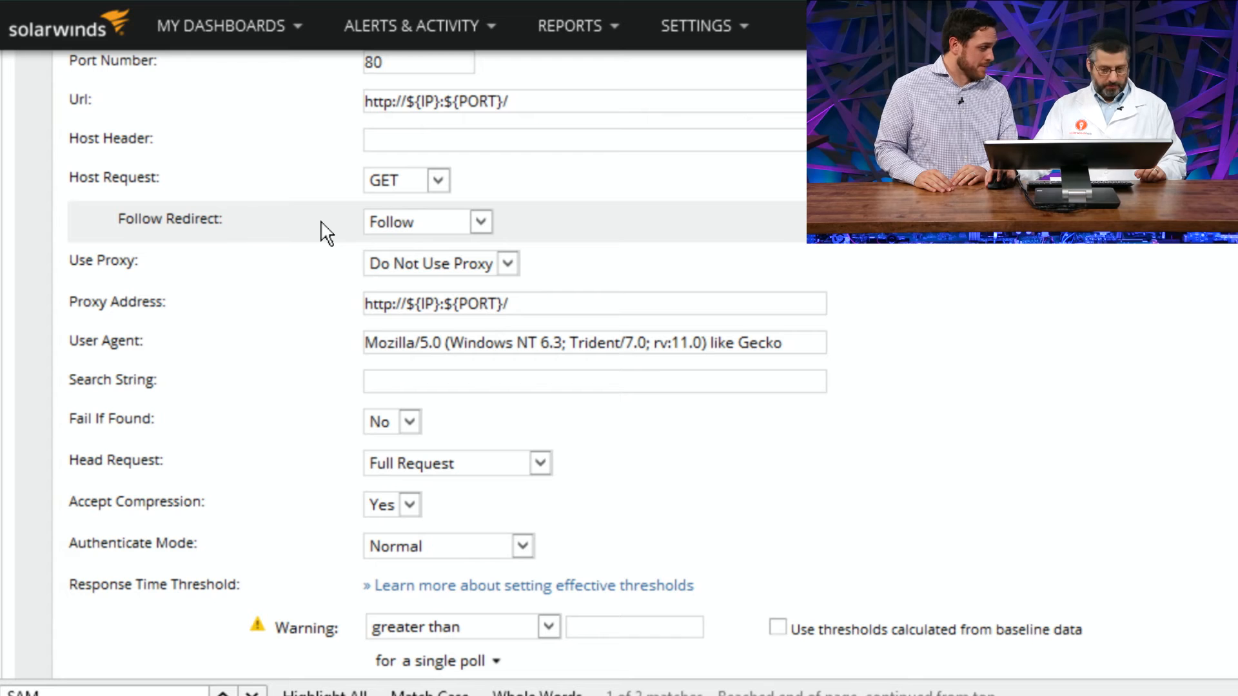
{"action": "left_click", "coordinate": [396, 230]}
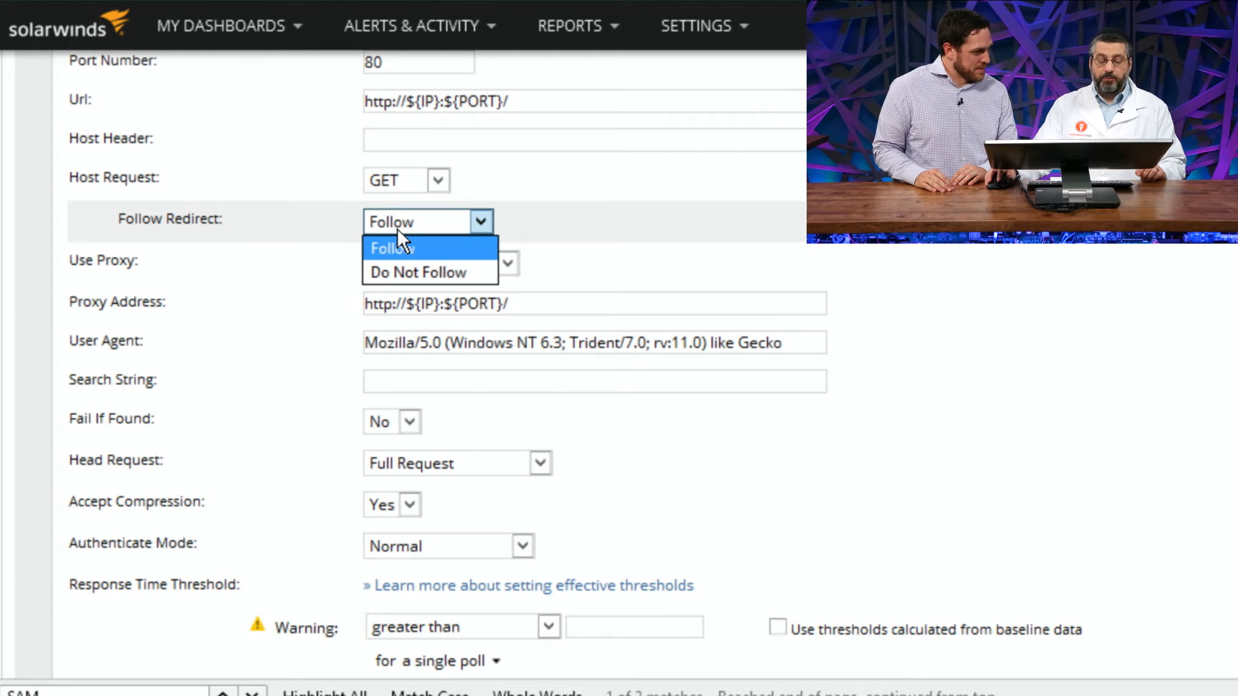
{"action": "left_click", "coordinate": [322, 224]}
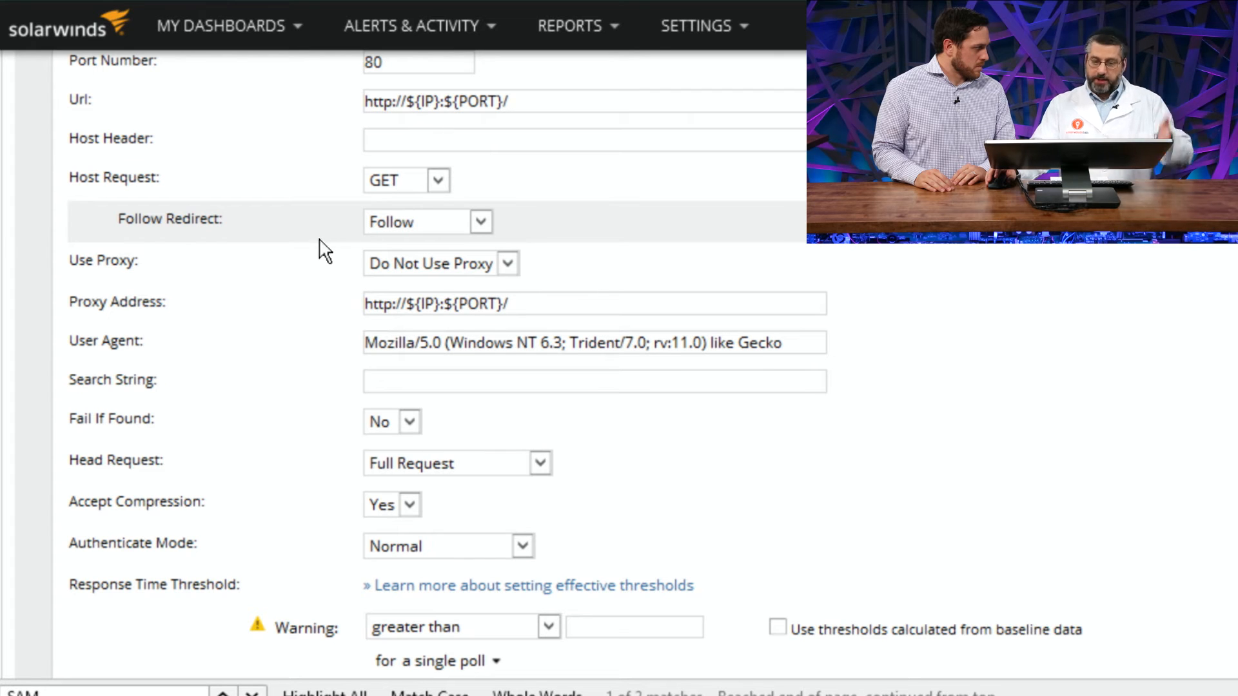
{"action": "left_click", "coordinate": [411, 274]}
{"action": "left_click", "coordinate": [344, 274]}
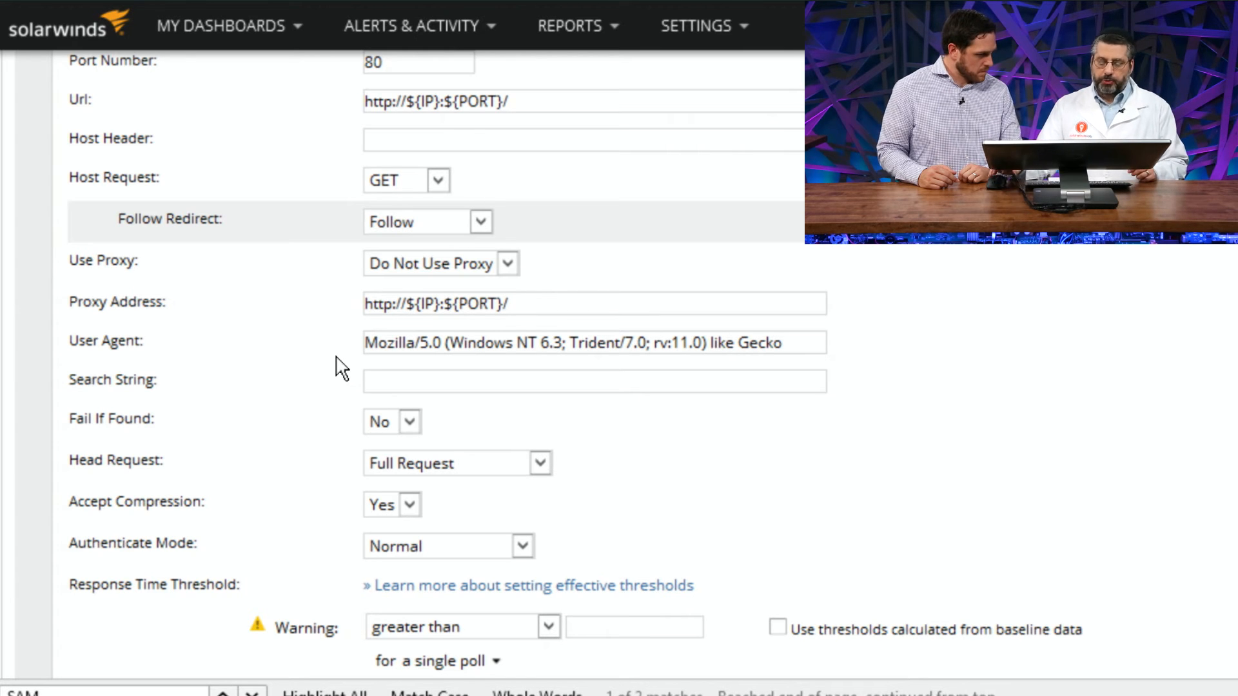
Step: Examine the HTTP Monitor's Search String, Fail If Found and Head Request settings and their available options
{"action": "left_click", "coordinate": [397, 385]}
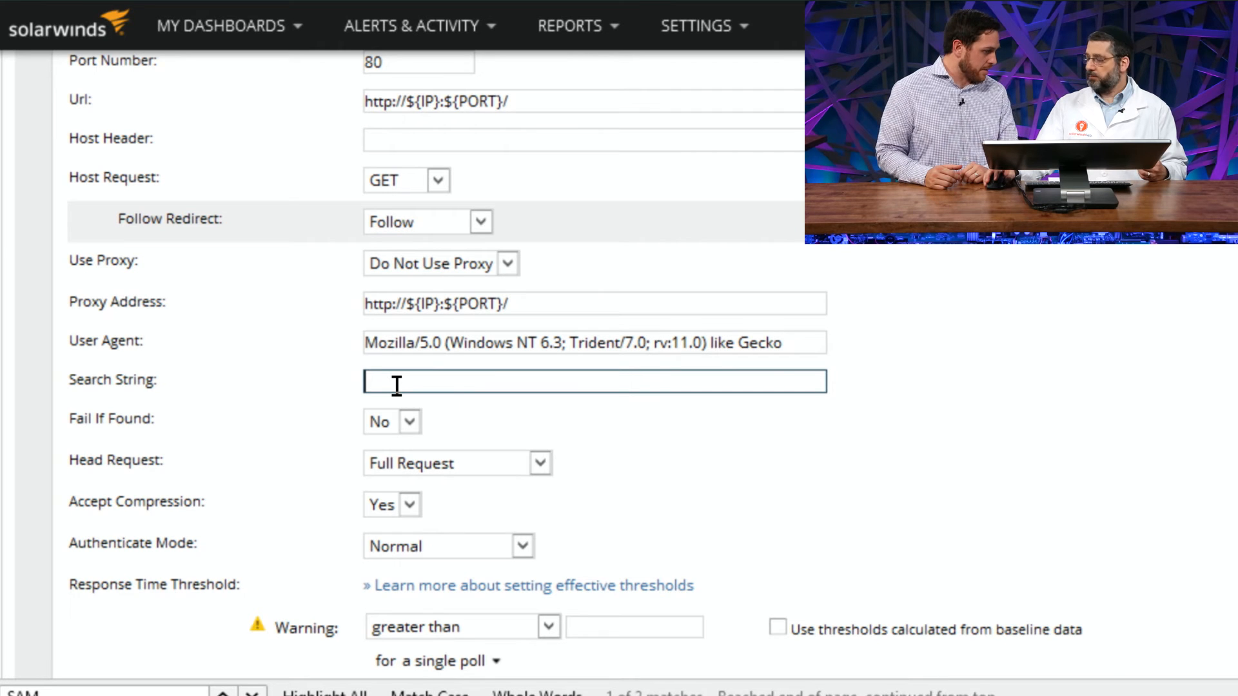
{"action": "left_click", "coordinate": [380, 425]}
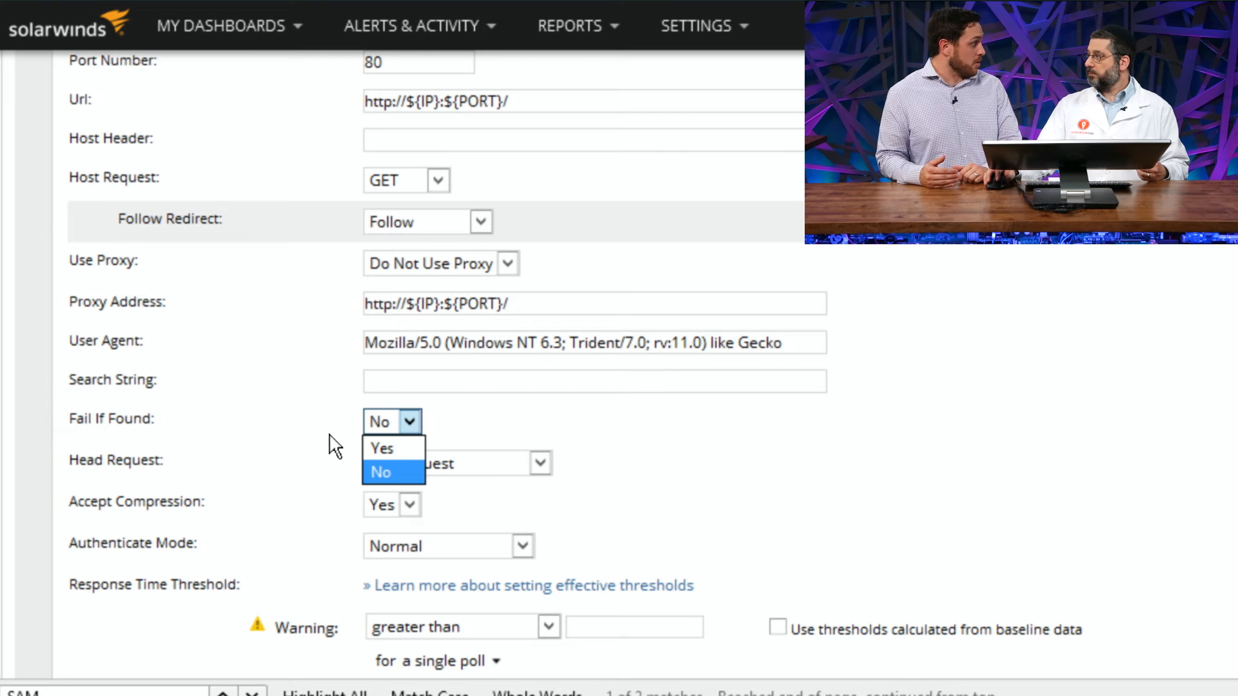
{"action": "left_click", "coordinate": [409, 422]}
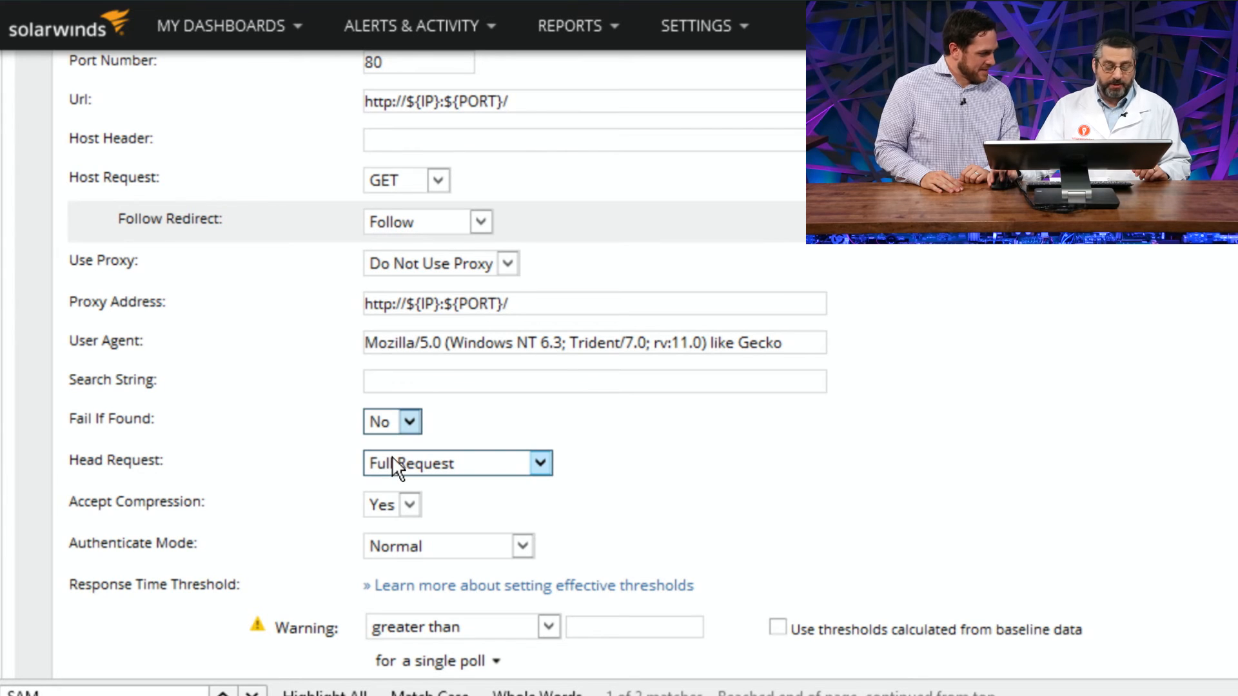
{"action": "left_click", "coordinate": [395, 464]}
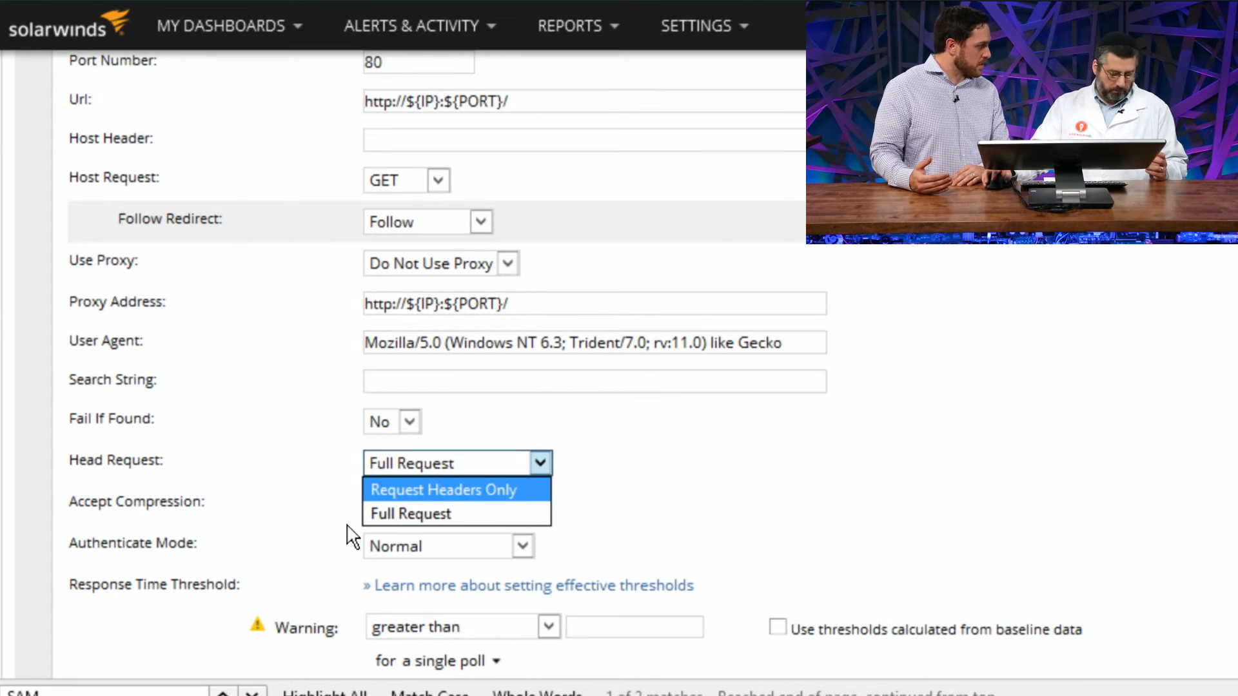
{"action": "scroll", "coordinate": [353, 537], "scroll_direction": "down", "scroll_amount": 3}
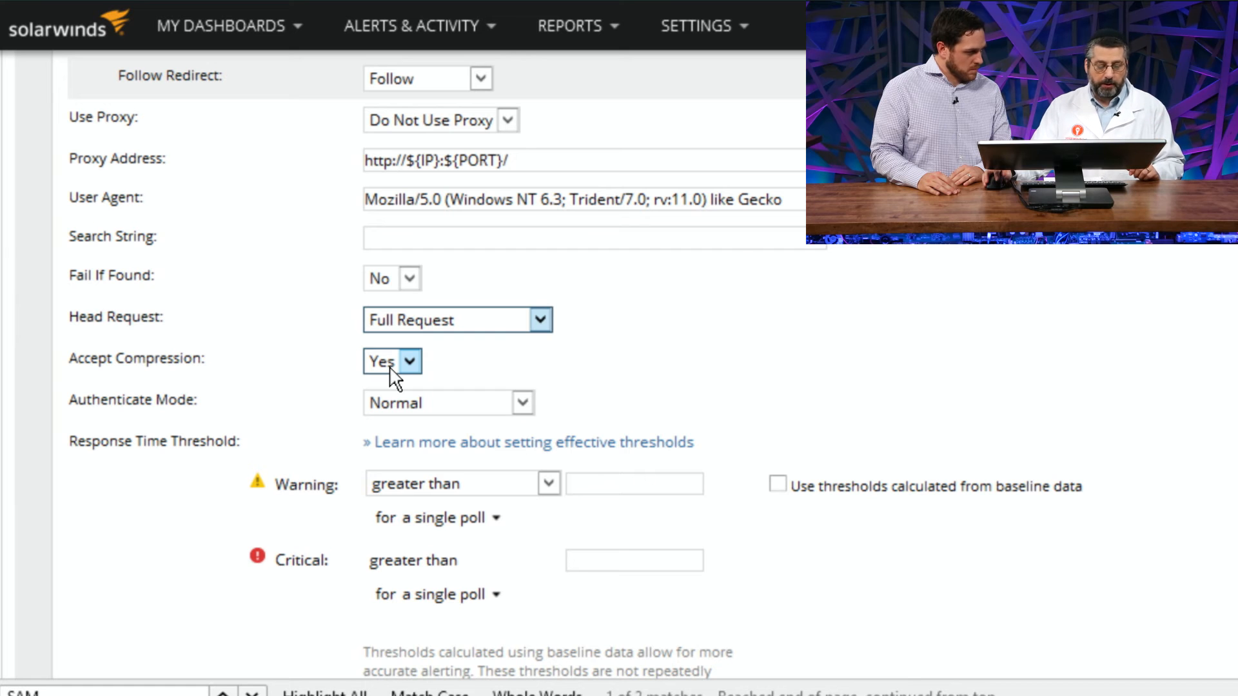
Step: Try the PreAuthenticate and AlwaysAuthenticate modes on the HTTP Monitor, and set Authenticate Mode back to Normal
{"action": "left_click", "coordinate": [397, 406]}
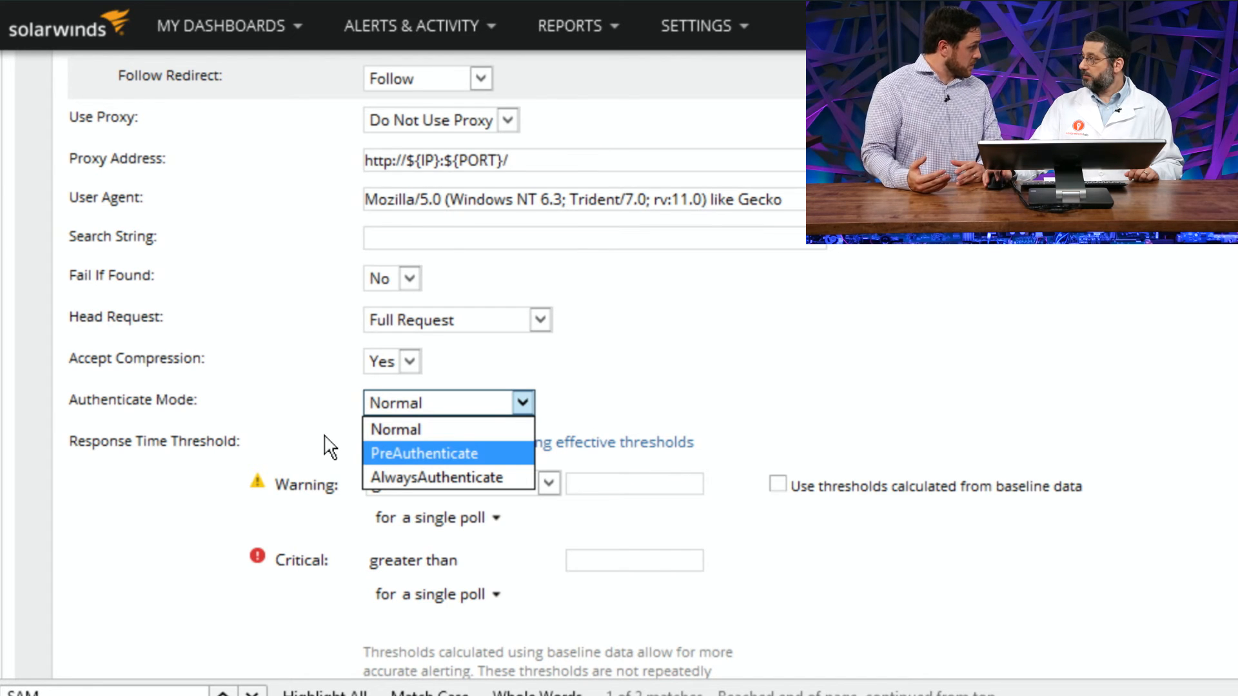
{"action": "left_click", "coordinate": [334, 406]}
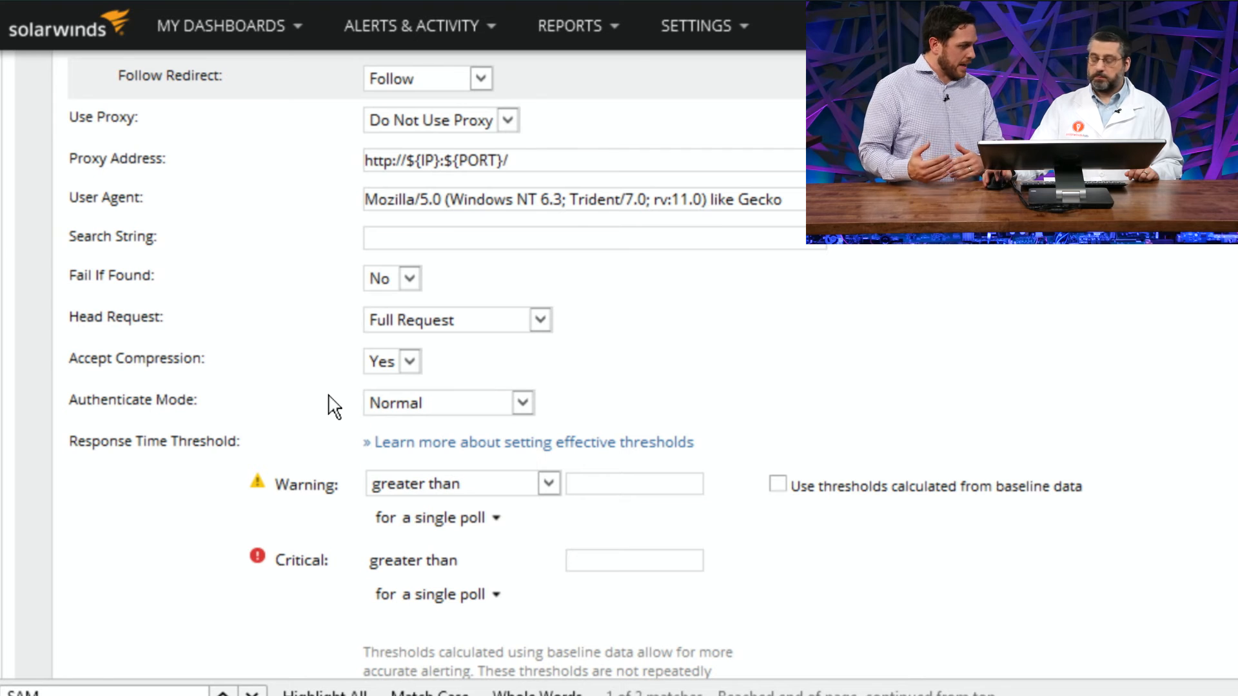
{"action": "left_click", "coordinate": [395, 416]}
{"action": "left_click", "coordinate": [393, 448]}
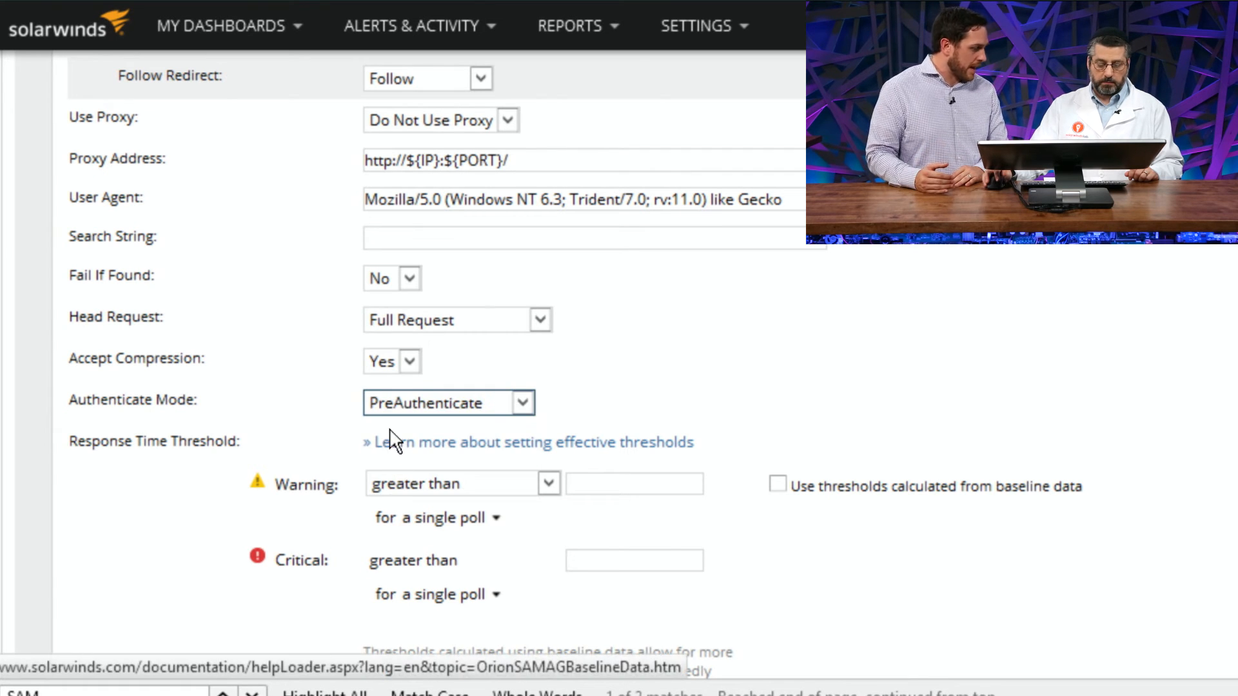
{"action": "left_click", "coordinate": [395, 404]}
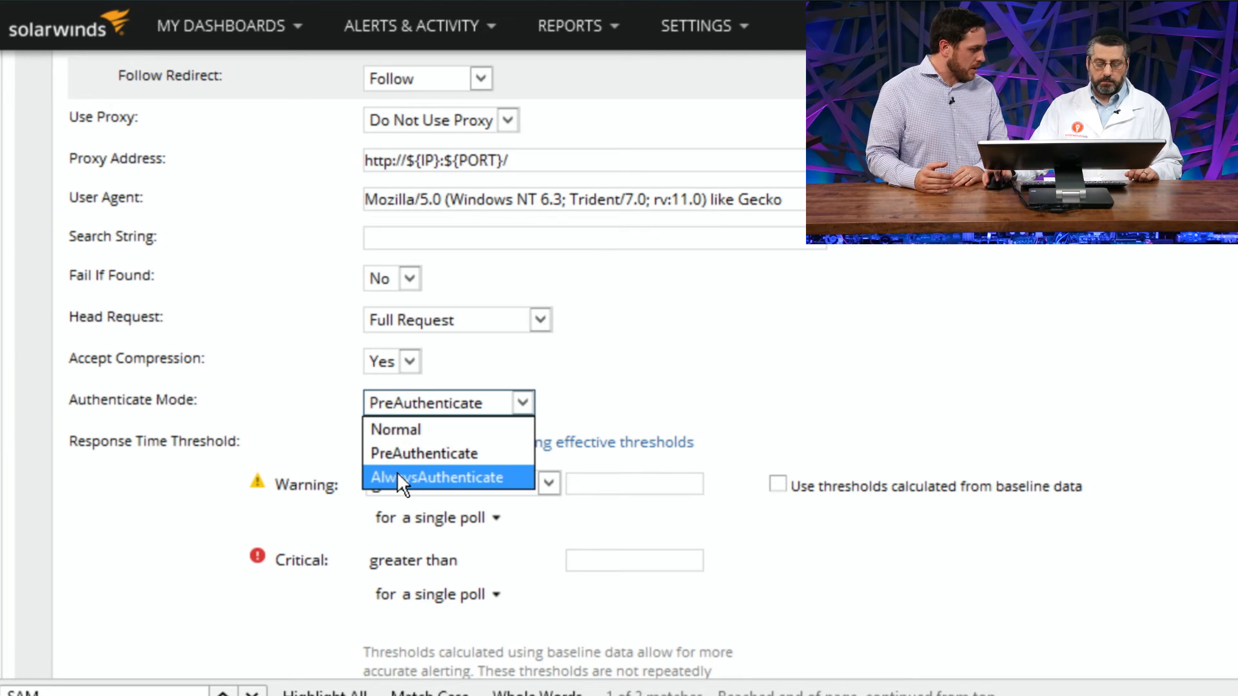
{"action": "left_click", "coordinate": [396, 471]}
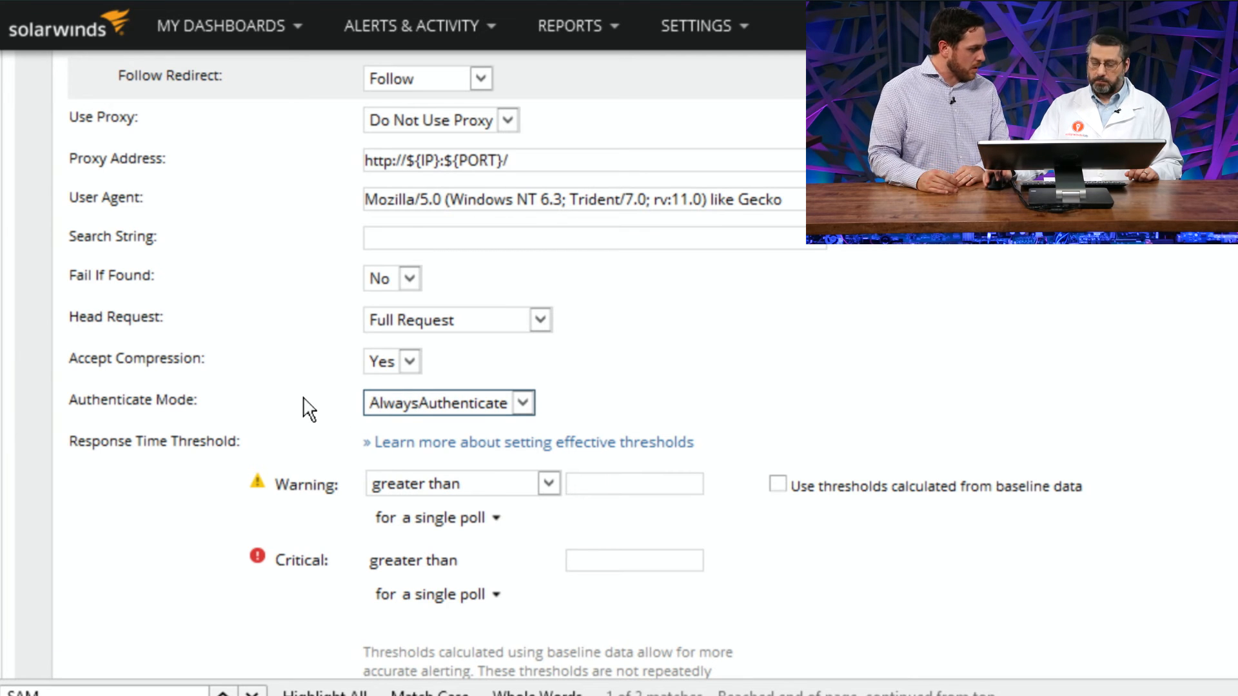
{"action": "left_click", "coordinate": [395, 403]}
{"action": "left_click", "coordinate": [397, 429]}
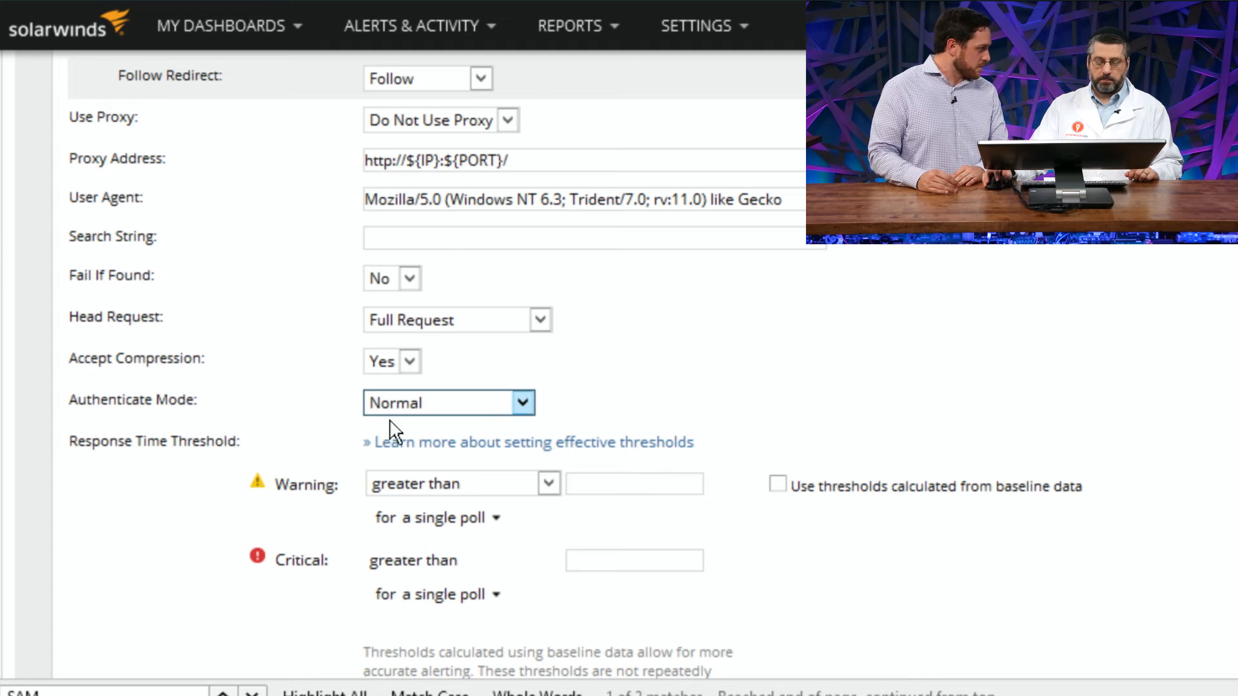
Step: Examine the HTTPS Monitor's port number and its options for ignoring CA and CN certificate errors
{"action": "scroll", "coordinate": [334, 406], "scroll_direction": "down", "scroll_amount": 5}
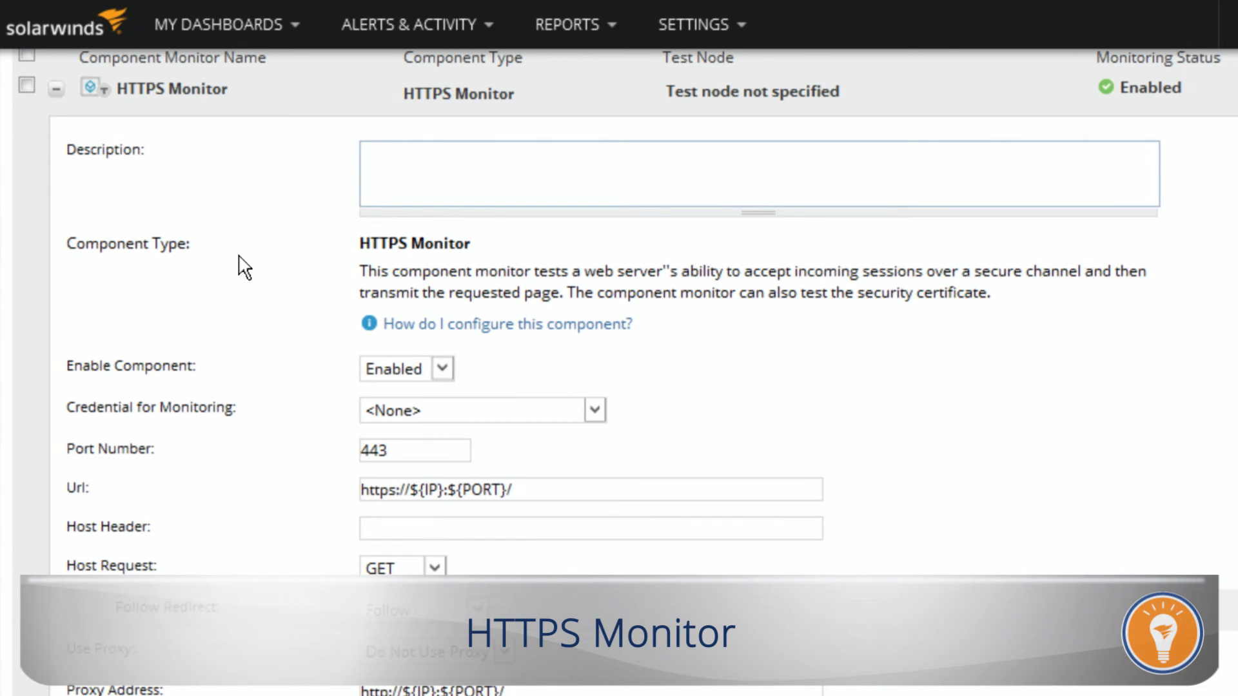
{"action": "scroll", "coordinate": [244, 268], "scroll_direction": "down", "scroll_amount": 3}
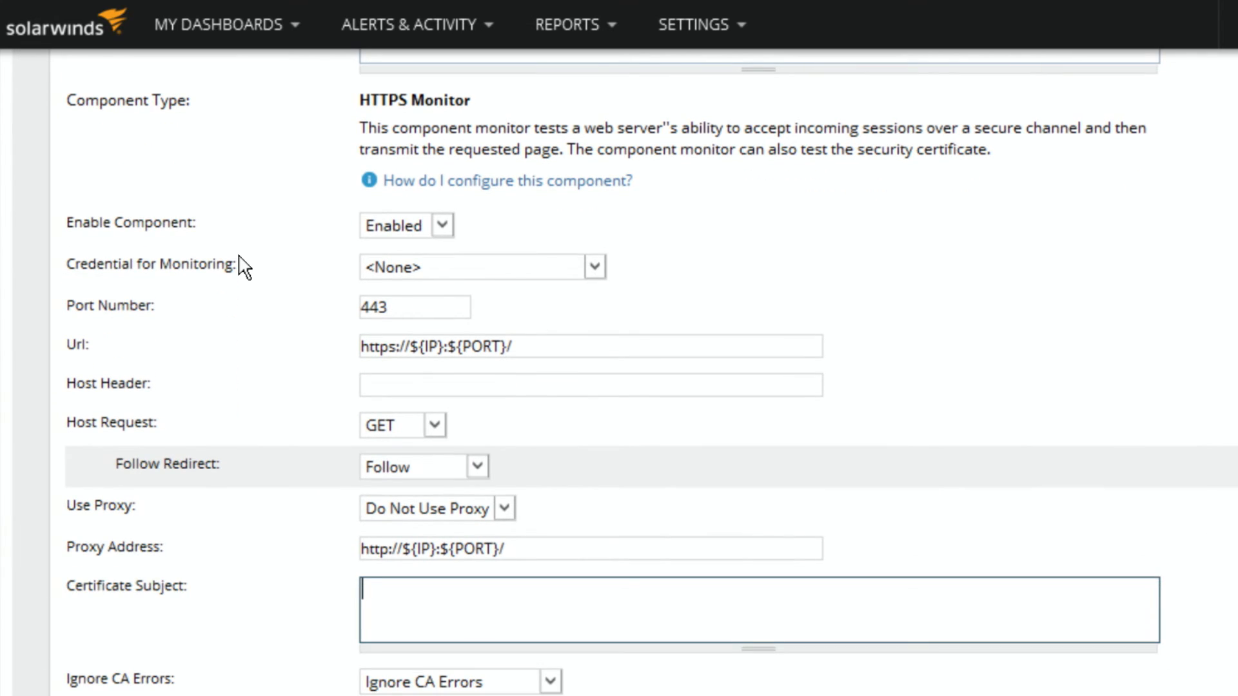
{"action": "left_click", "coordinate": [452, 306]}
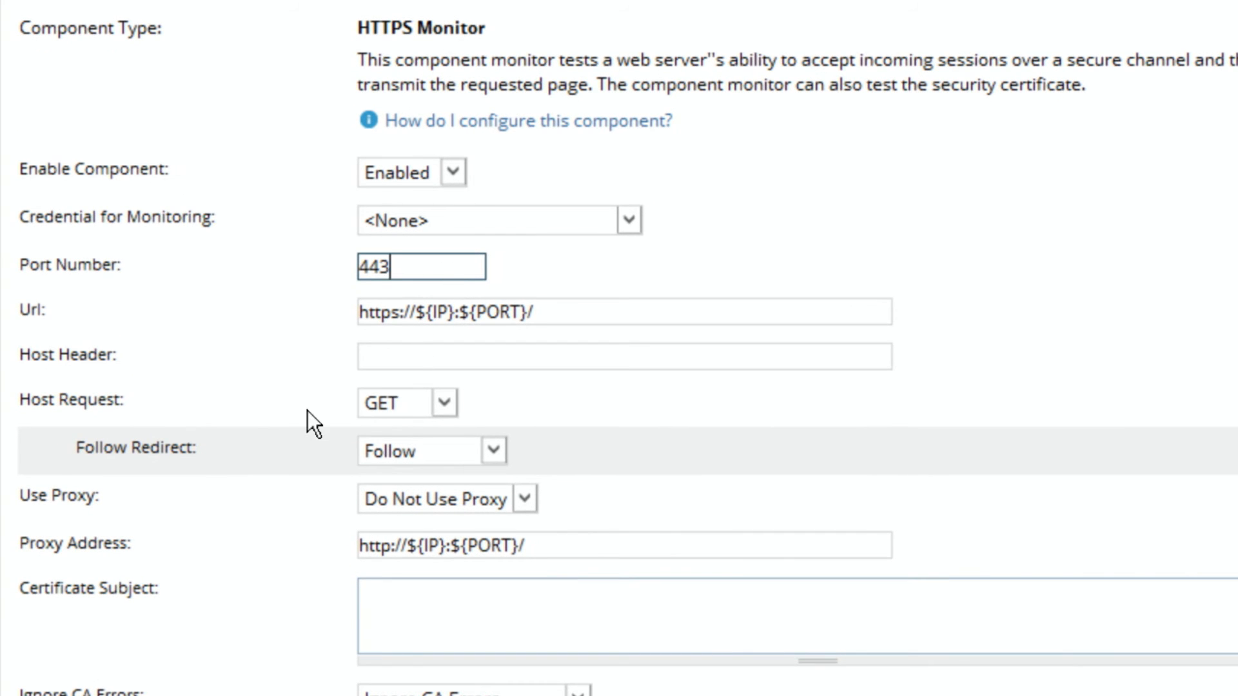
{"action": "scroll", "coordinate": [318, 409], "scroll_direction": "down", "scroll_amount": 2}
{"action": "scroll", "coordinate": [317, 409], "scroll_direction": "down", "scroll_amount": 4}
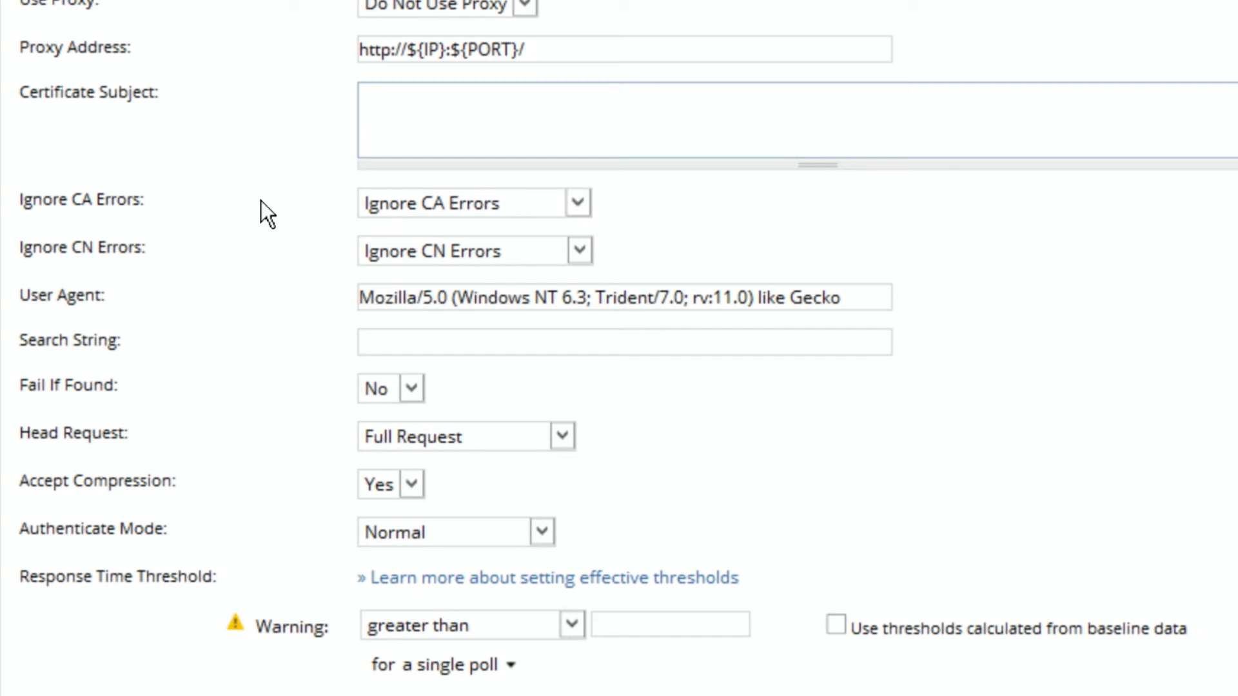
{"action": "left_click", "coordinate": [416, 211]}
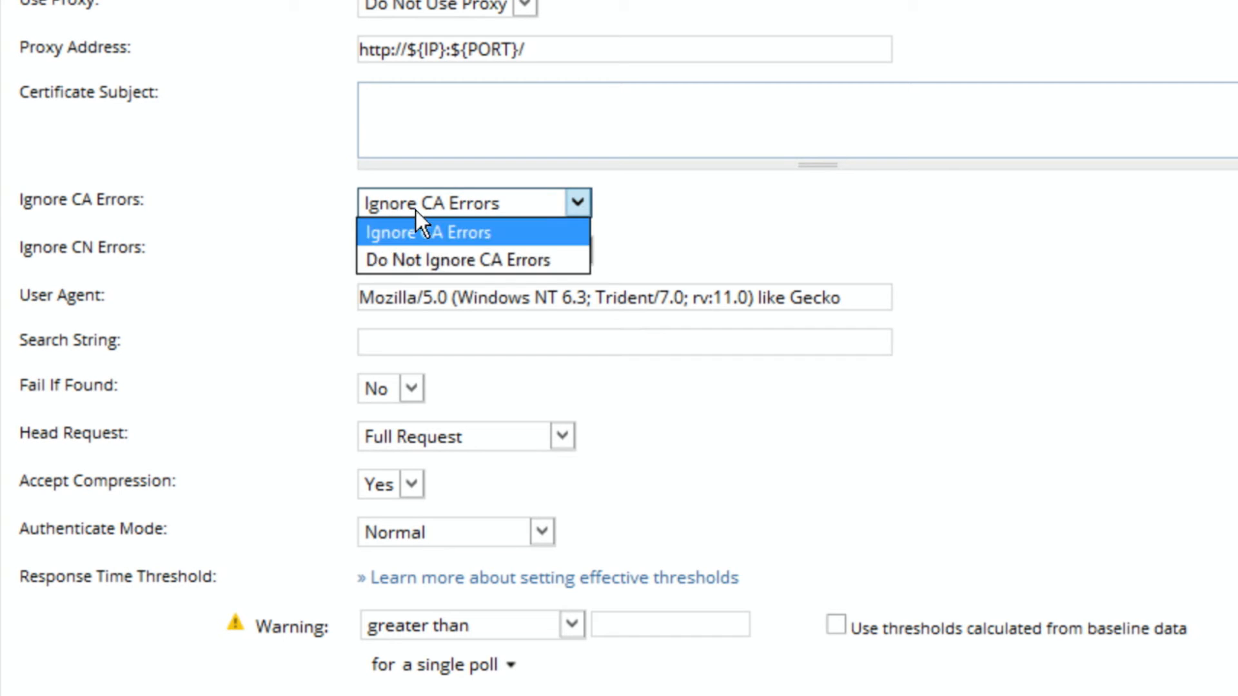
{"action": "left_click", "coordinate": [305, 204]}
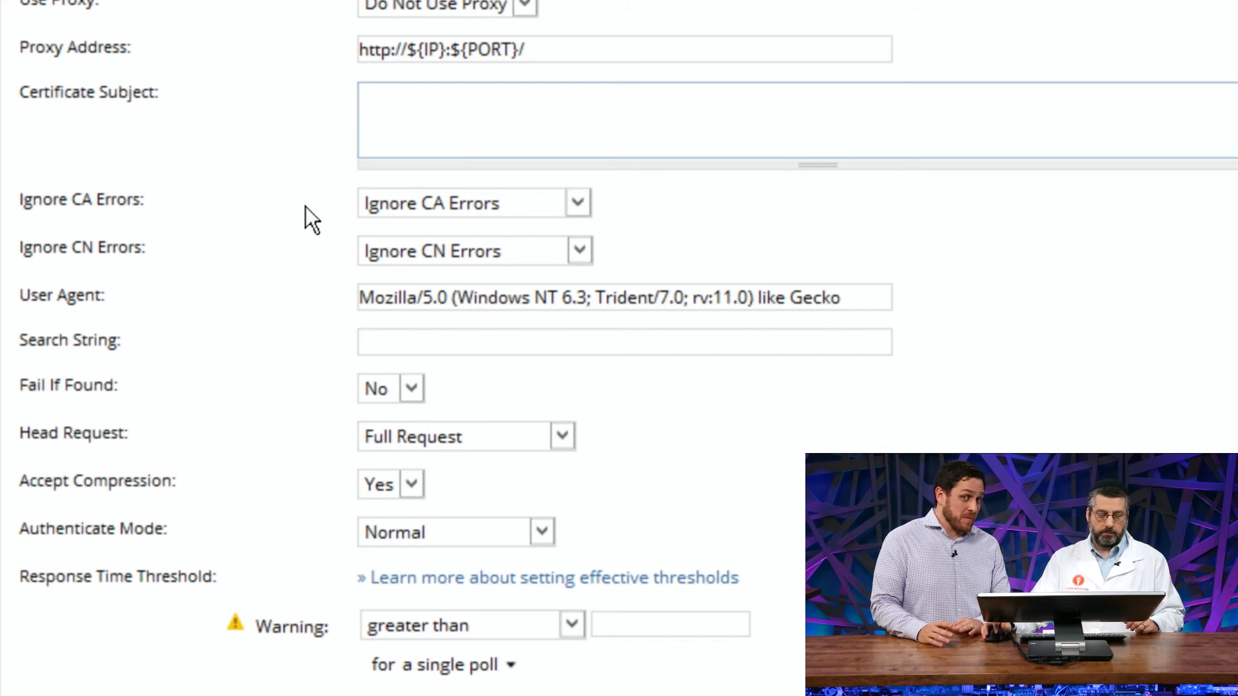
{"action": "left_click", "coordinate": [432, 253]}
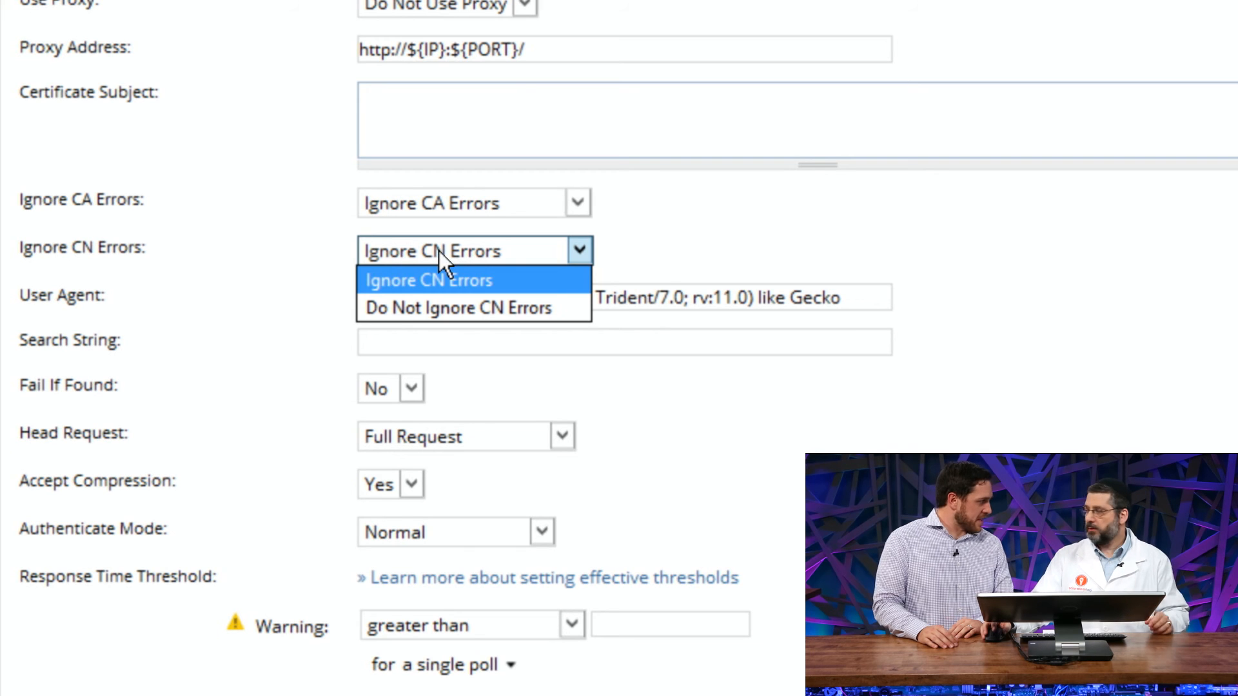
{"action": "left_click", "coordinate": [283, 276]}
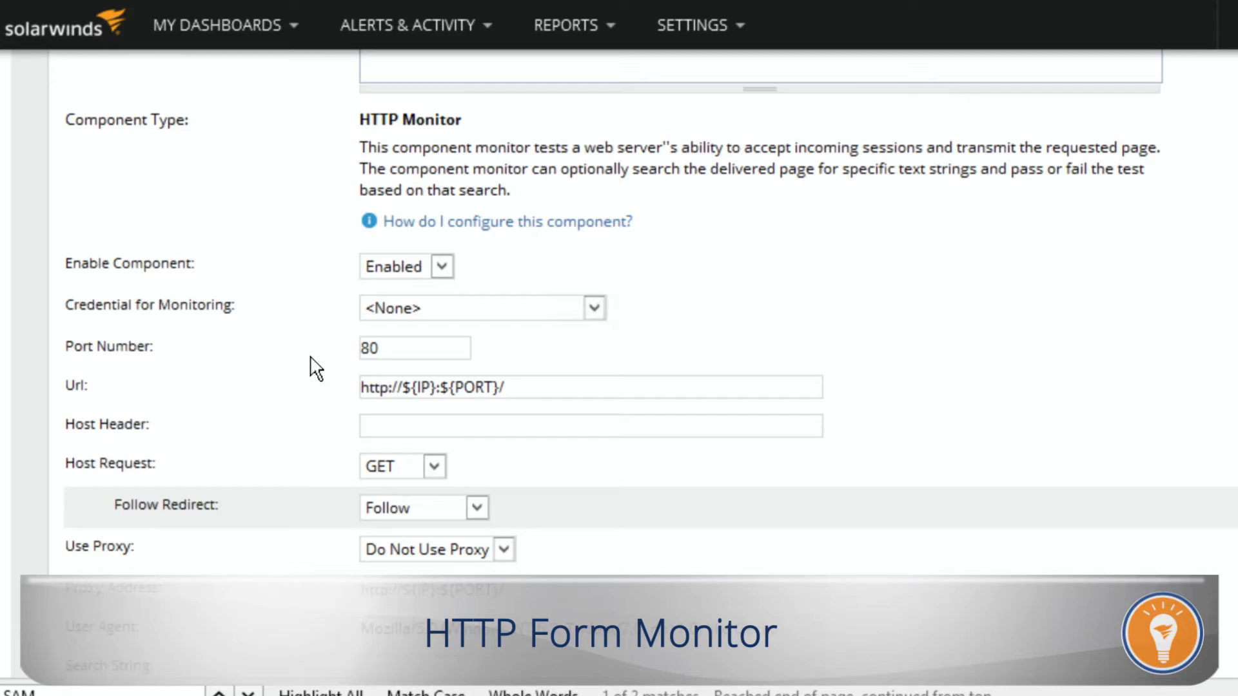
Step: Collapse the HTTP Monitor, expand the HTTP Form Login Monitor and examine its choices for Credential for Monitoring
{"action": "scroll", "coordinate": [316, 369], "scroll_direction": "up", "scroll_amount": 5}
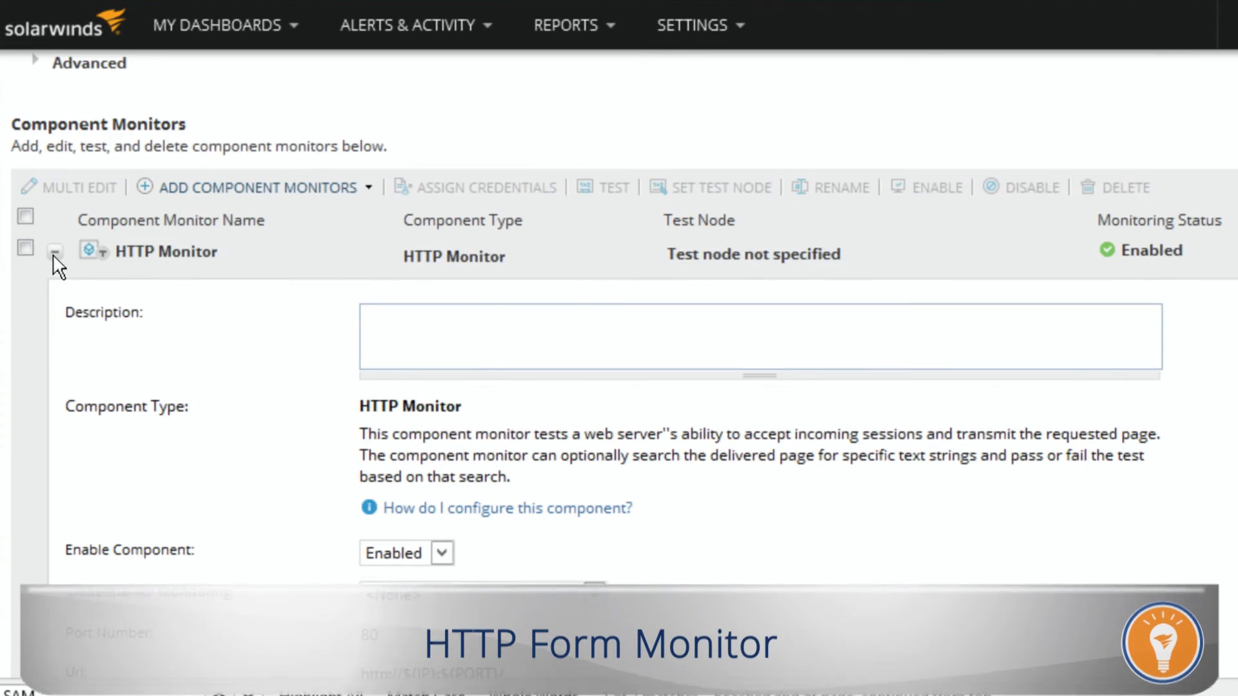
{"action": "left_click", "coordinate": [54, 253]}
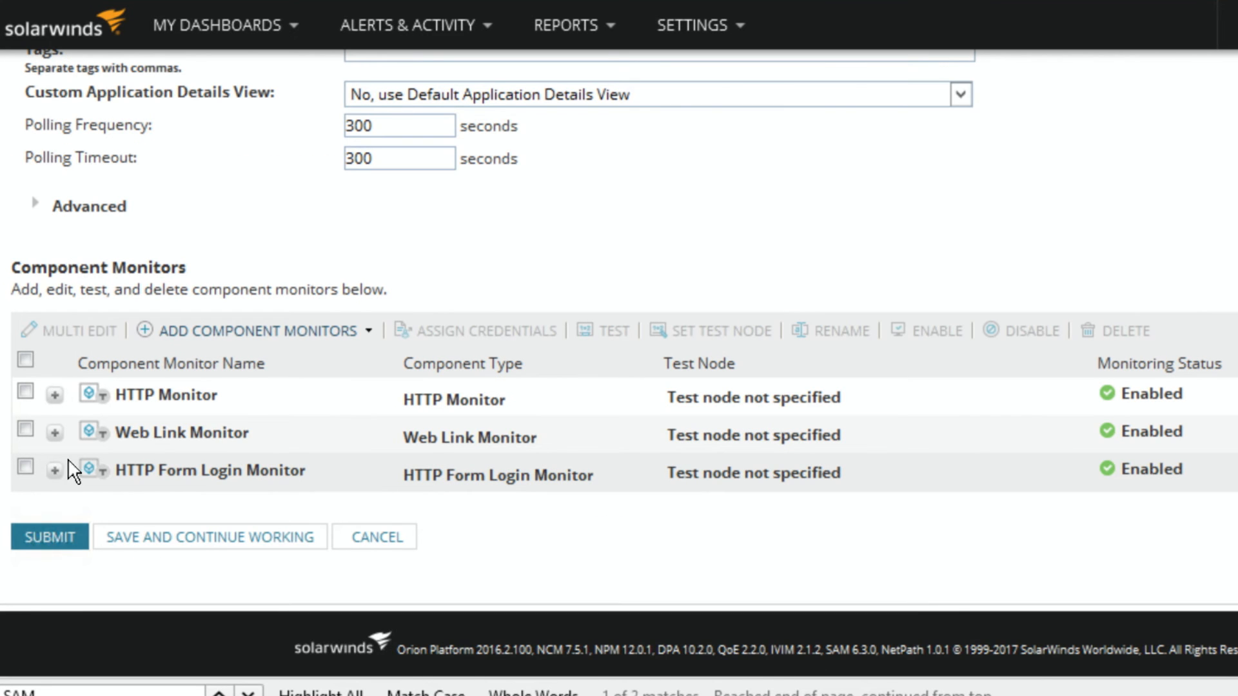
{"action": "left_click", "coordinate": [55, 470]}
{"action": "scroll", "coordinate": [143, 420], "scroll_direction": "down", "scroll_amount": 6}
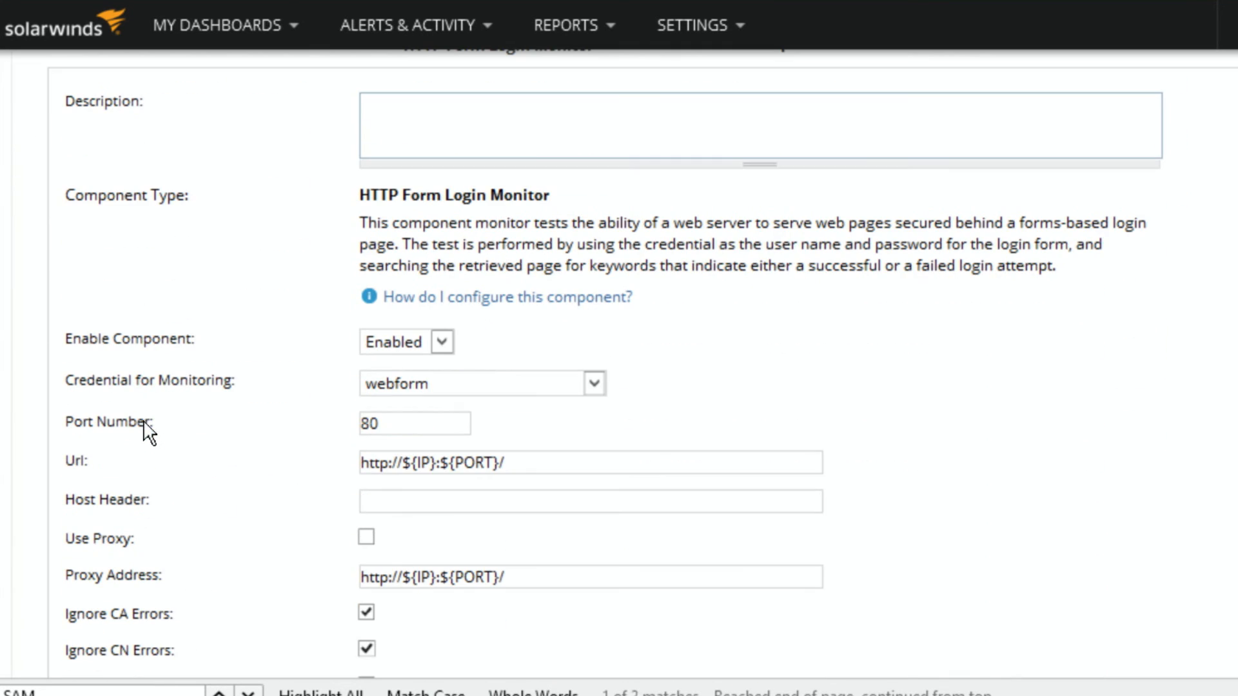
{"action": "scroll", "coordinate": [145, 427], "scroll_direction": "down", "scroll_amount": 3}
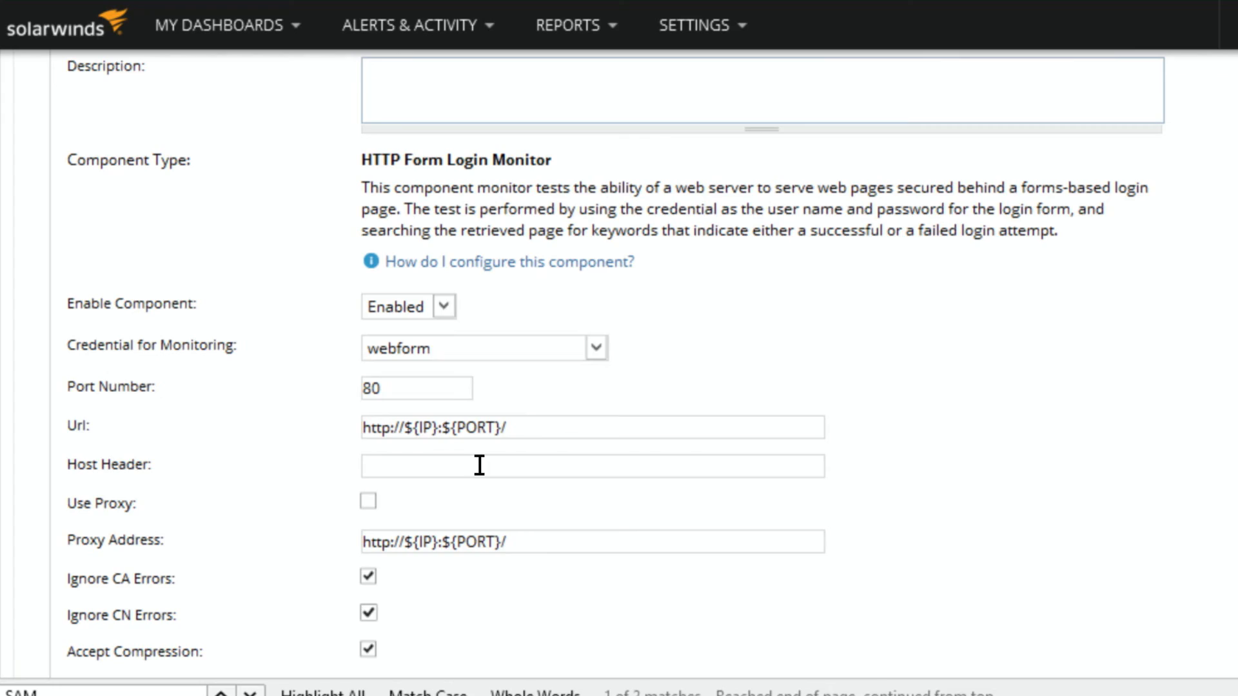
{"action": "left_click", "coordinate": [484, 354]}
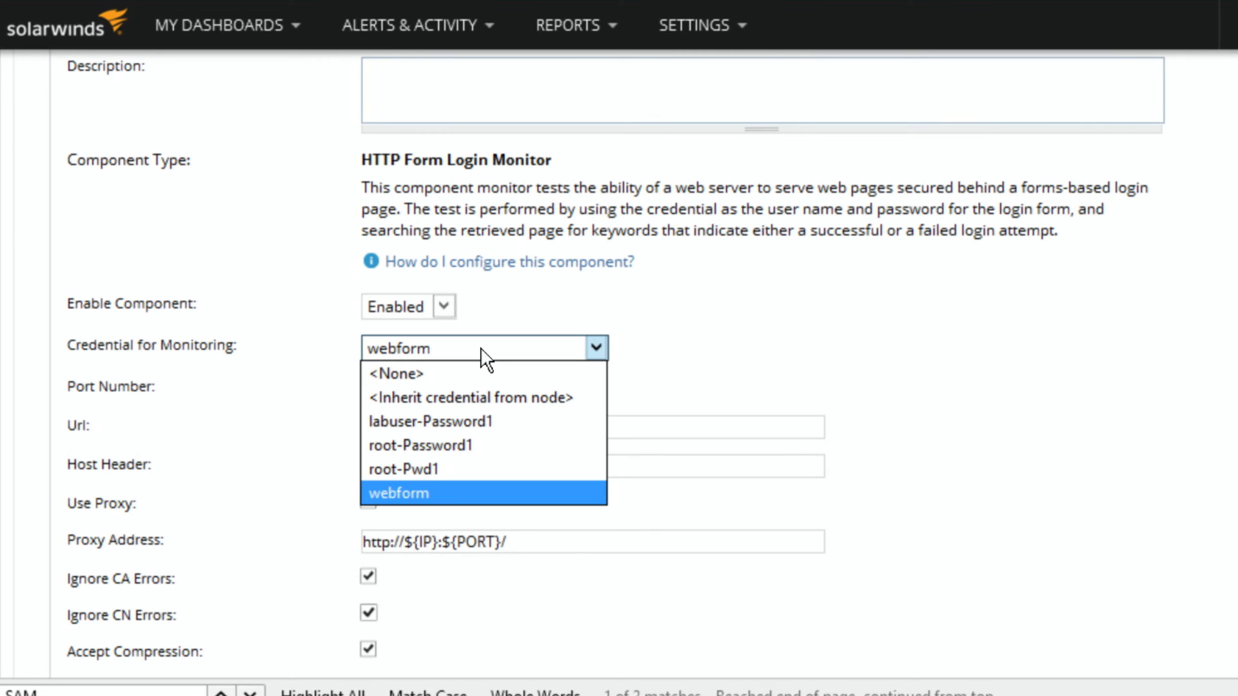
{"action": "left_click", "coordinate": [334, 350]}
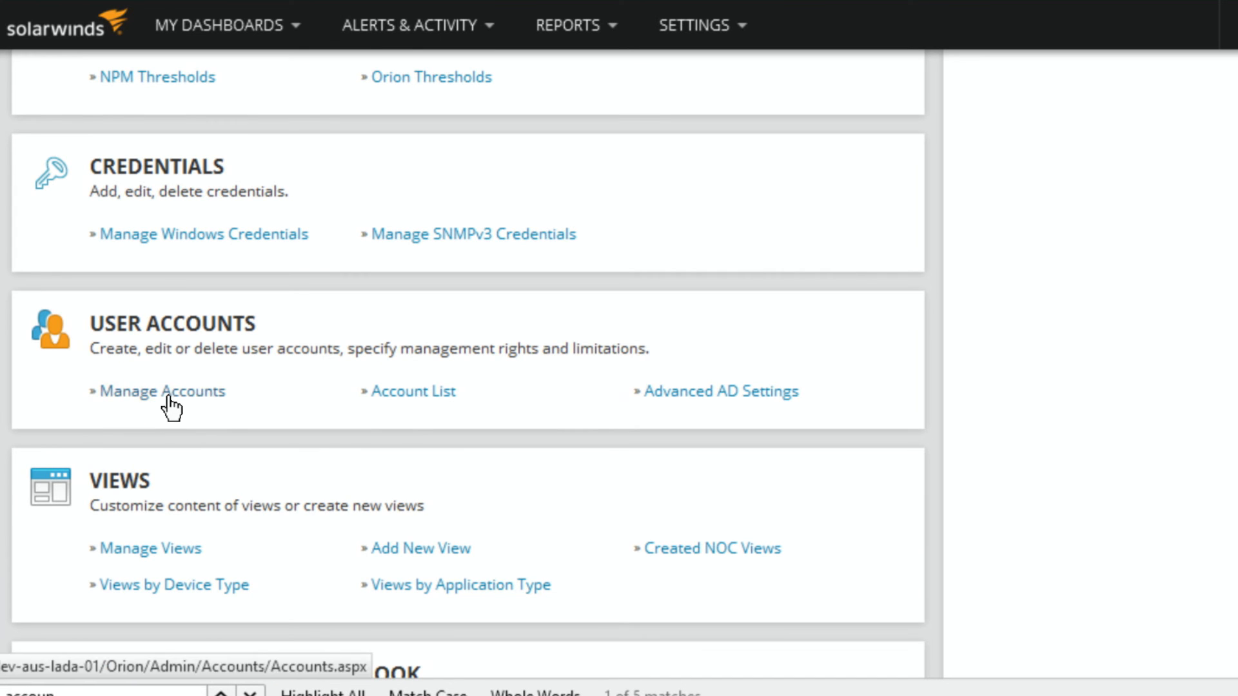
Step: Find the SAM Settings among the product-specific settings and open the Credentials Library
{"action": "scroll", "coordinate": [169, 408], "scroll_direction": "up", "scroll_amount": 3}
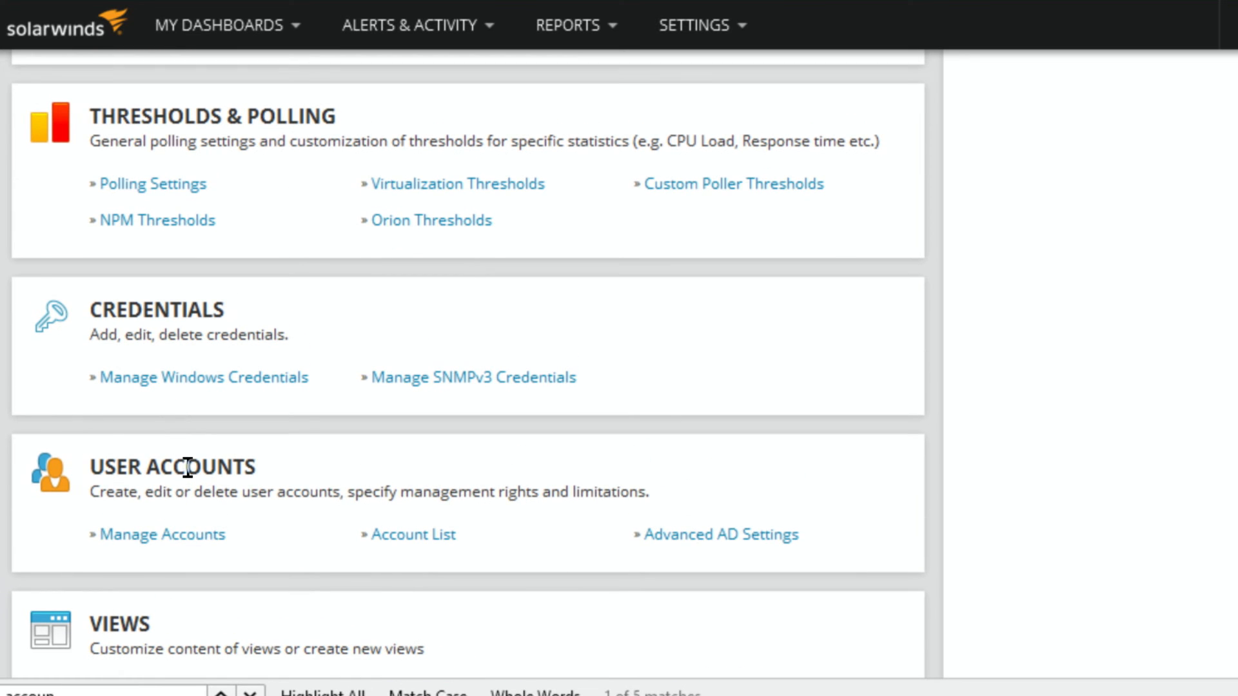
{"action": "scroll", "coordinate": [187, 467], "scroll_direction": "down", "scroll_amount": 10}
{"action": "scroll", "coordinate": [190, 478], "scroll_direction": "up", "scroll_amount": 15}
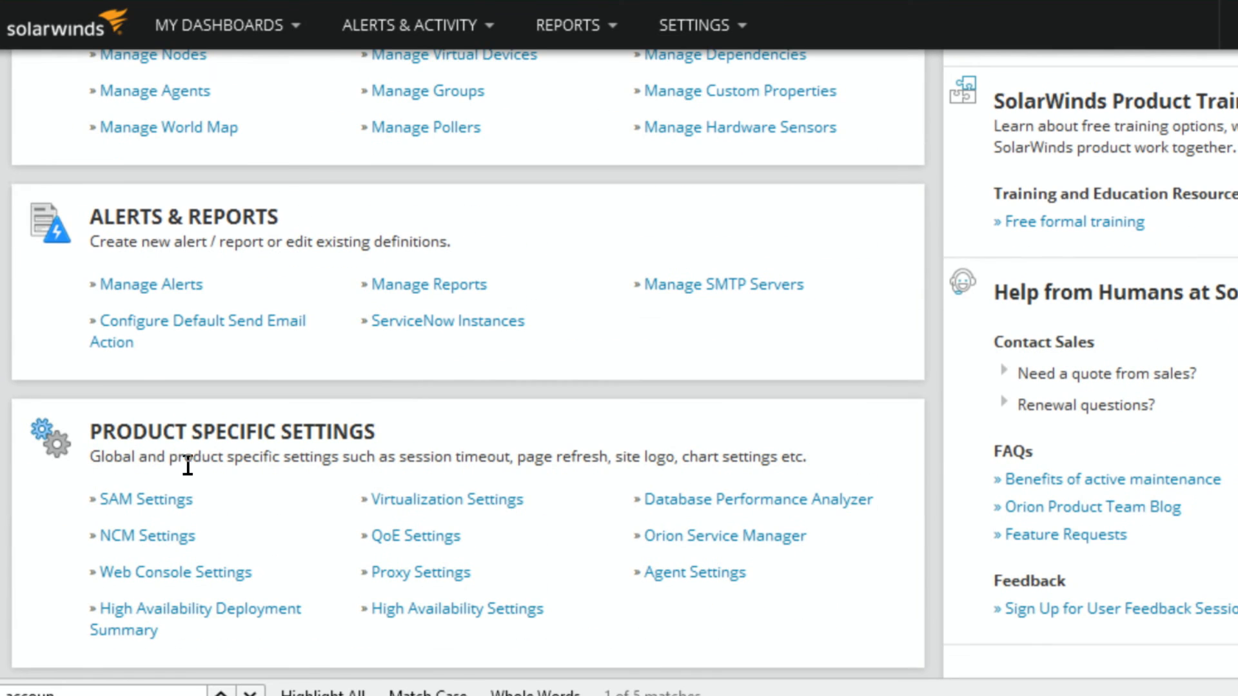
{"action": "left_click", "coordinate": [175, 502]}
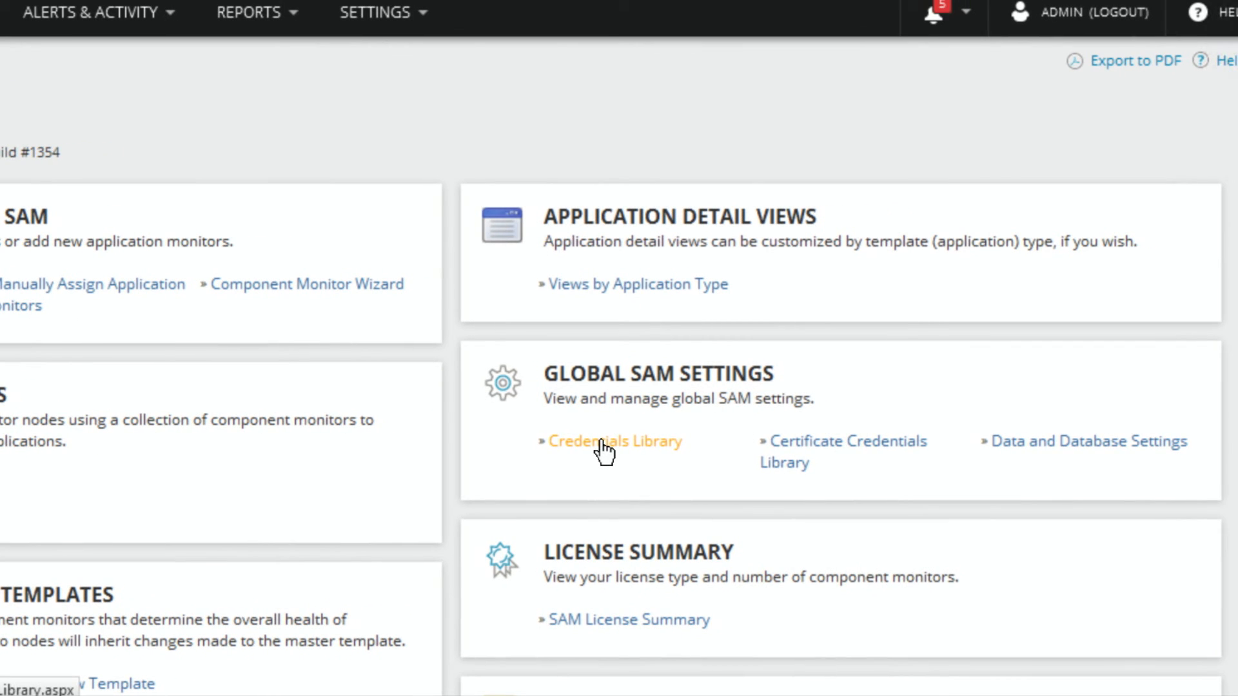
{"action": "left_click", "coordinate": [605, 445]}
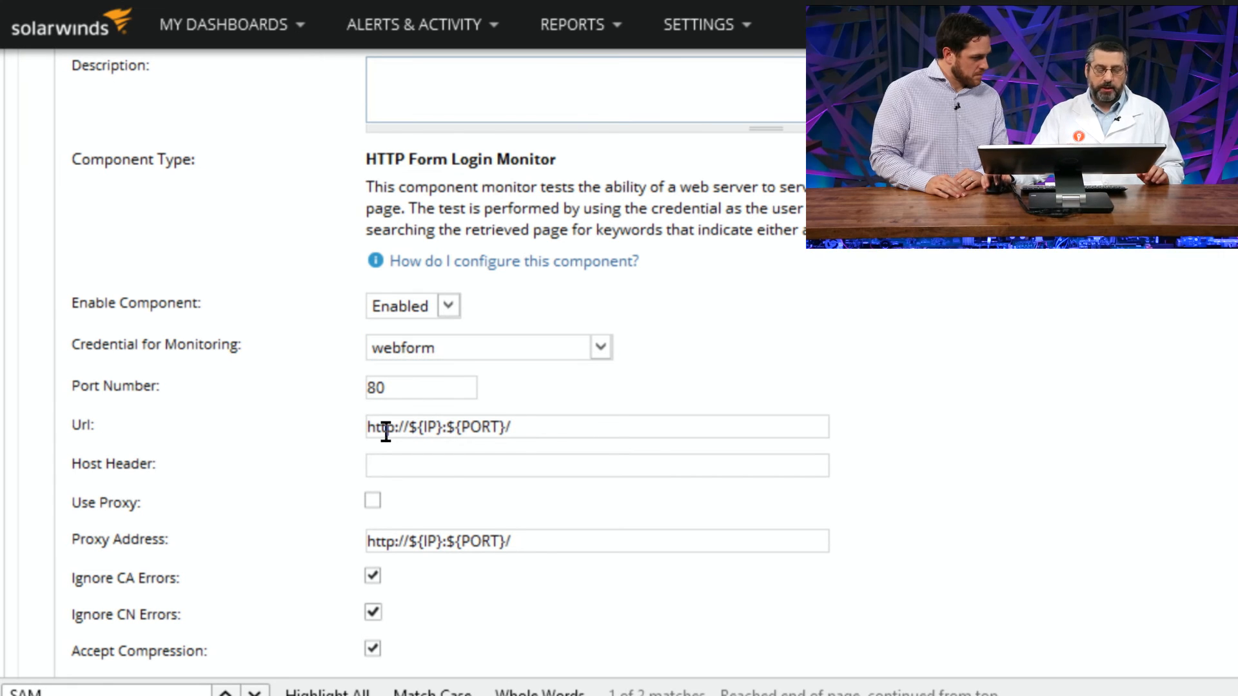
Step: Examine the HTTP Form Login Monitor's proxy and certificate options and its login form, login control and password control keywords
{"action": "scroll", "coordinate": [277, 409], "scroll_direction": "down", "scroll_amount": 3}
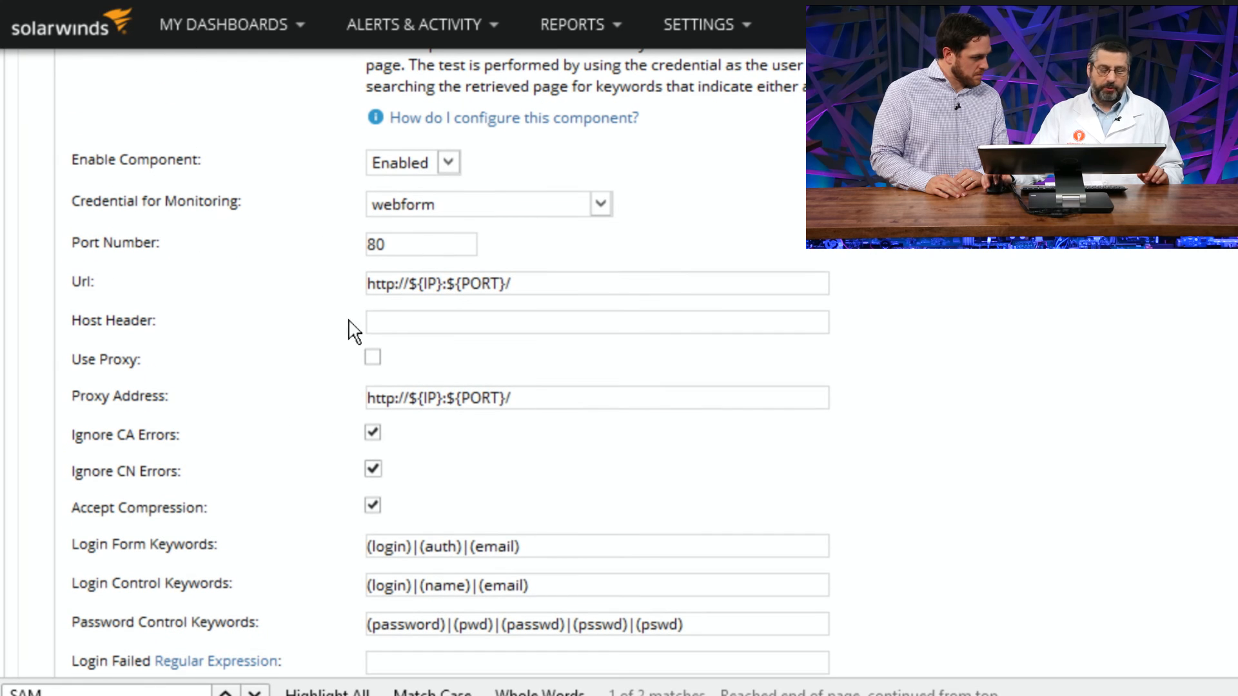
{"action": "scroll", "coordinate": [322, 371], "scroll_direction": "down", "scroll_amount": 1}
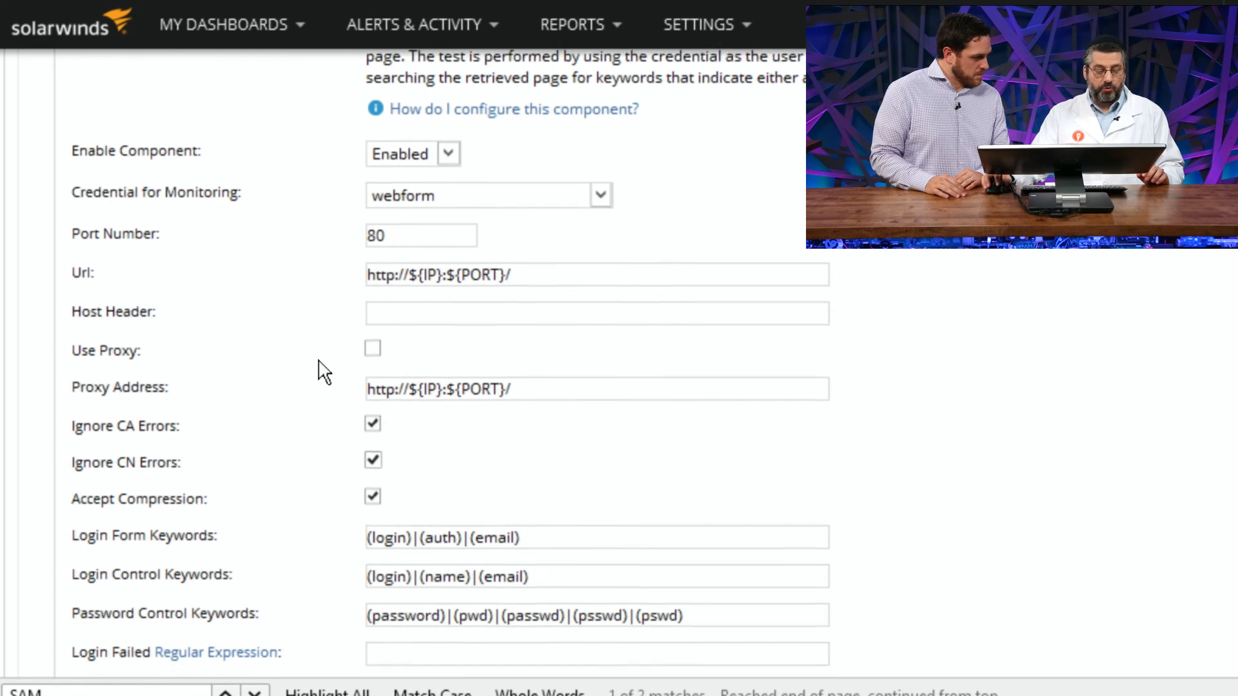
{"action": "scroll", "coordinate": [324, 372], "scroll_direction": "down", "scroll_amount": 3}
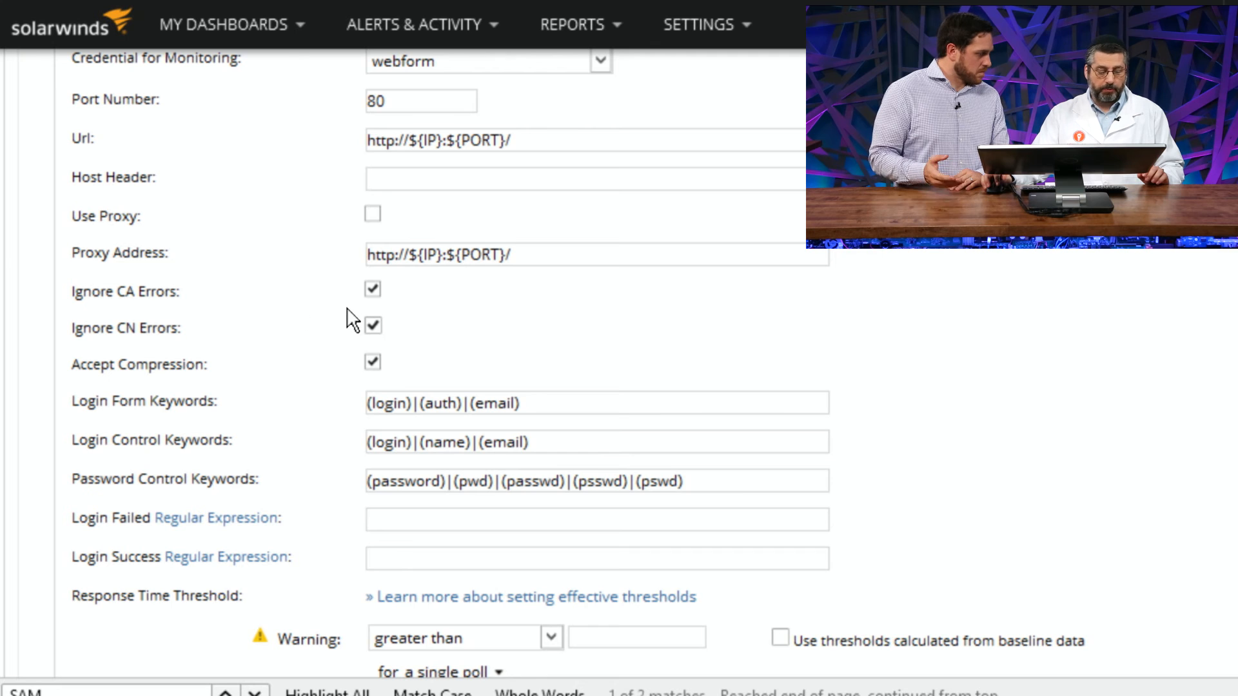
{"action": "left_click", "coordinate": [575, 402]}
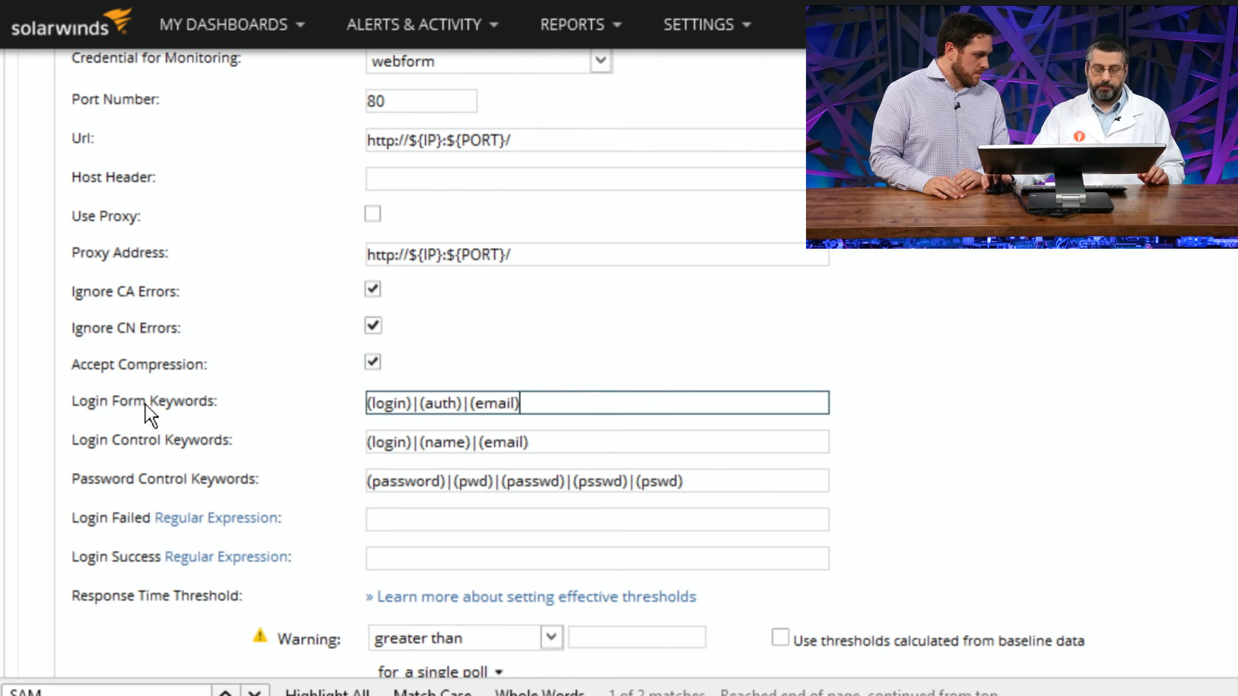
{"action": "scroll", "coordinate": [165, 412], "scroll_direction": "down", "scroll_amount": 3}
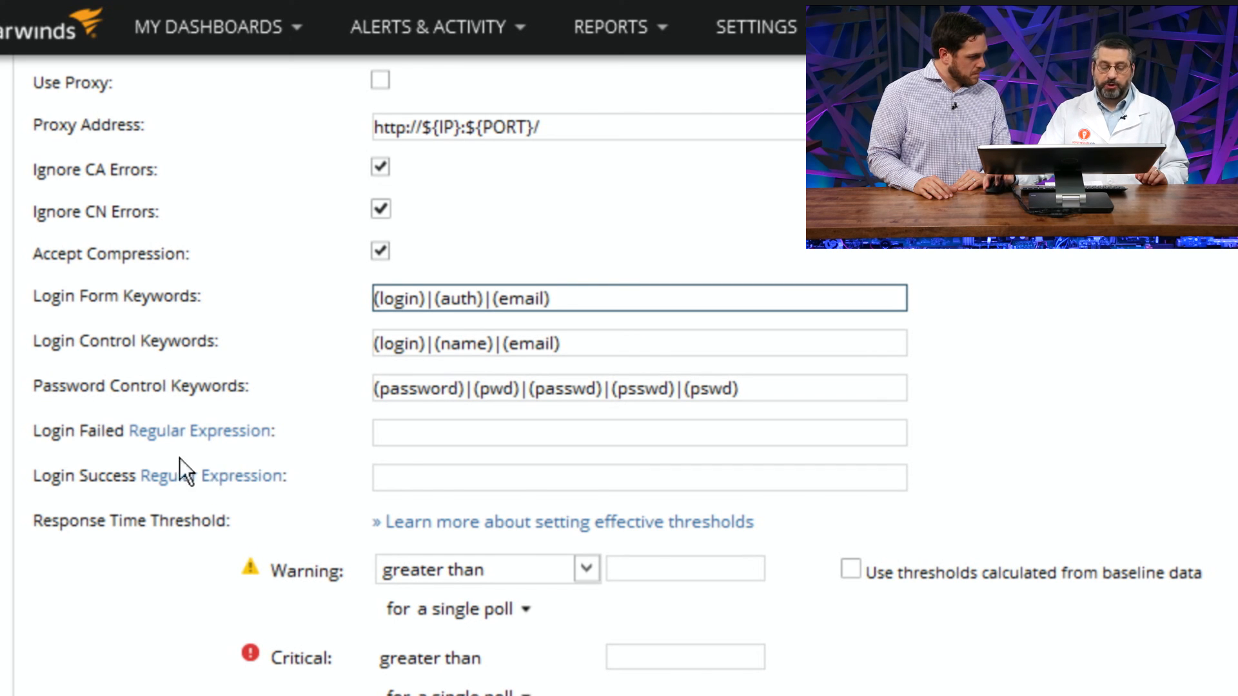
Step: Examine the Login Failed and Login Success Regular Expression fields, and review the form login monitor's Credential for Monitoring selection
{"action": "left_click", "coordinate": [396, 437]}
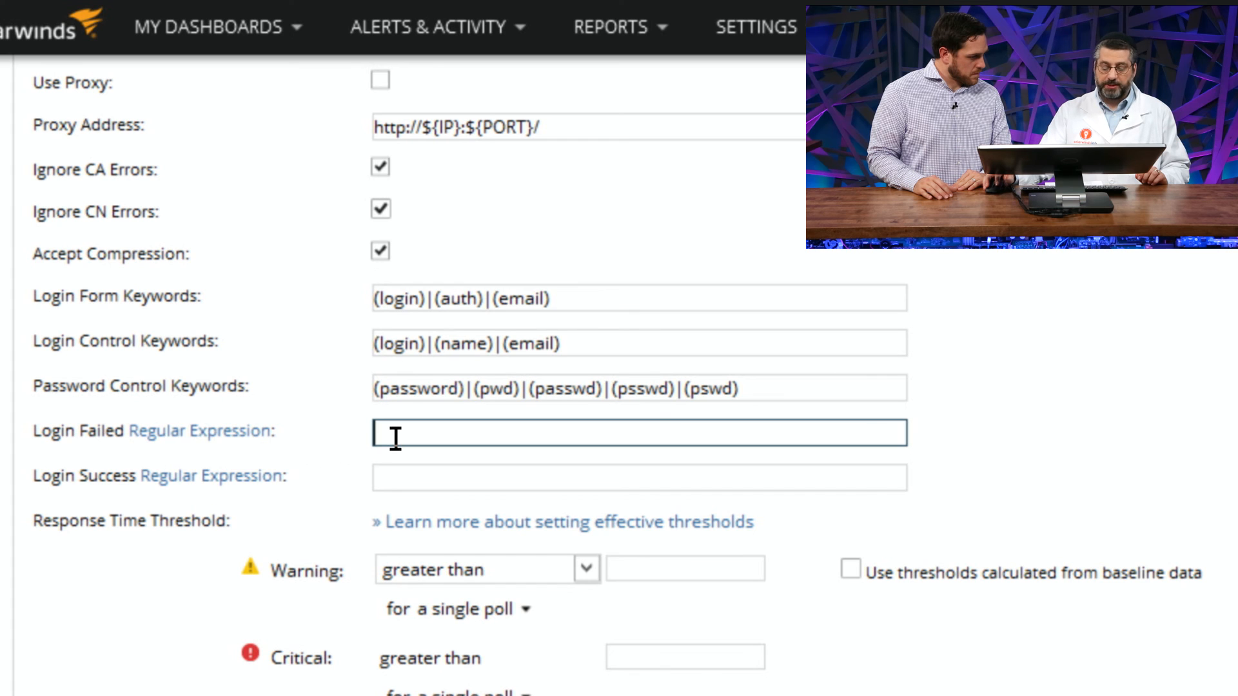
{"action": "left_click", "coordinate": [402, 478]}
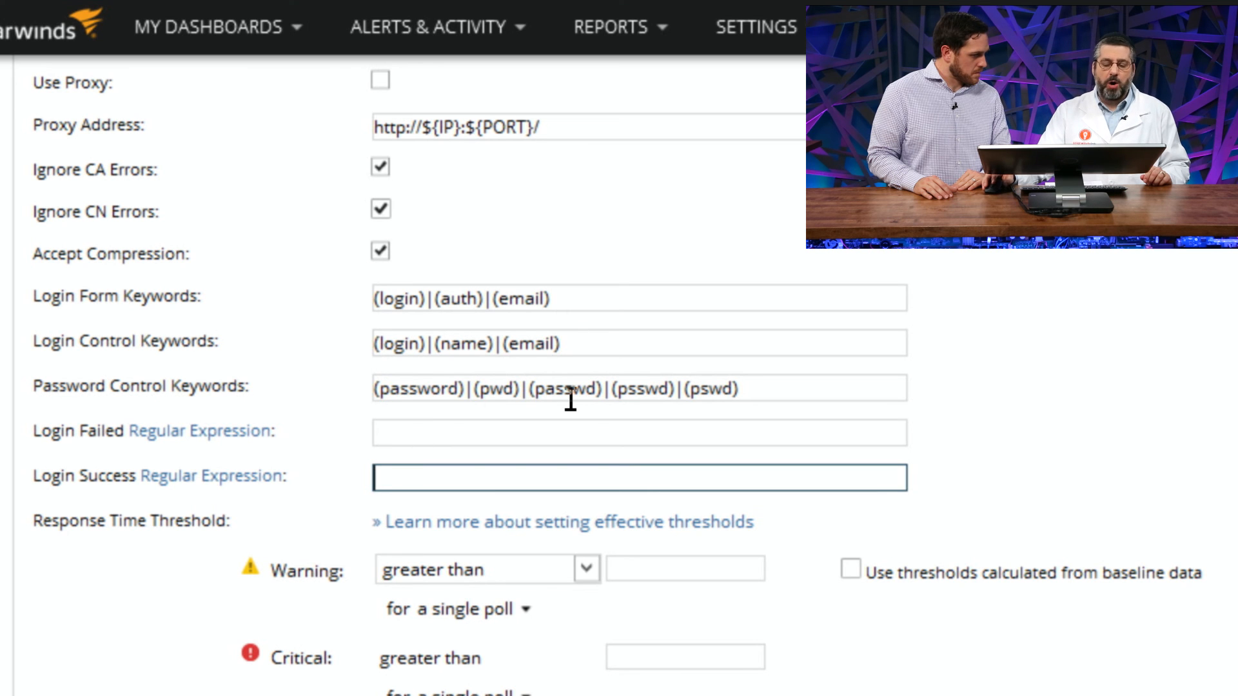
{"action": "scroll", "coordinate": [561, 390], "scroll_direction": "up", "scroll_amount": 5}
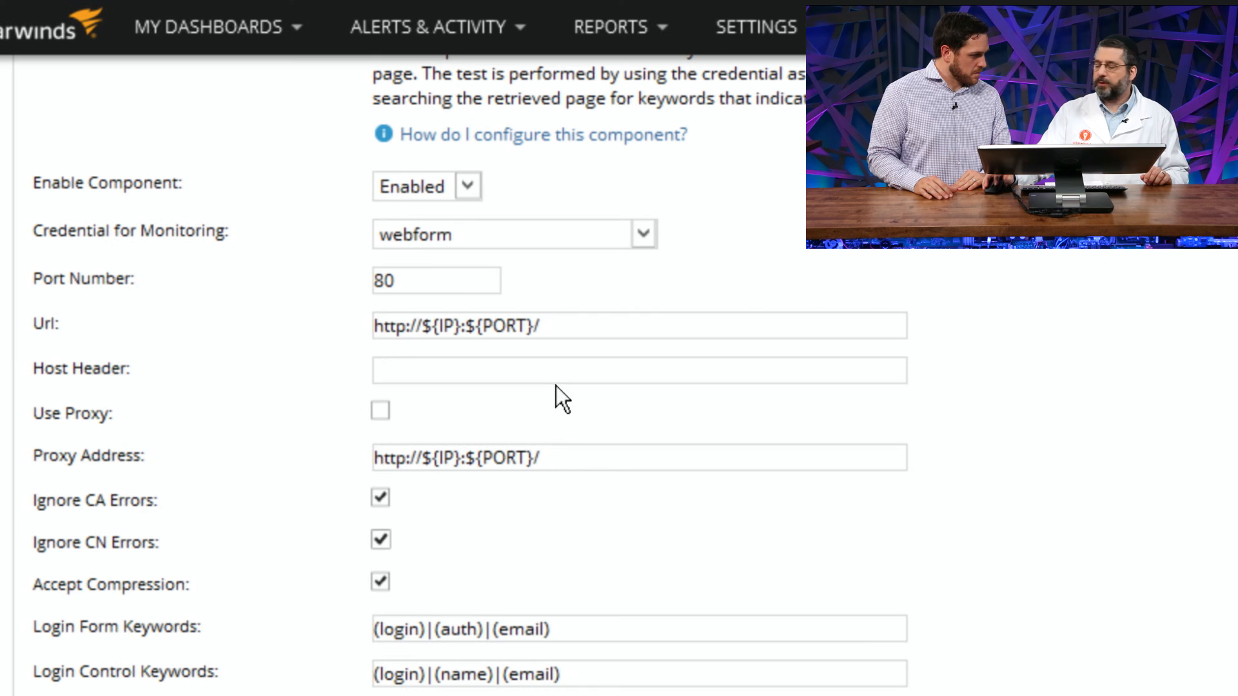
{"action": "left_click", "coordinate": [400, 226]}
{"action": "left_click", "coordinate": [400, 226]}
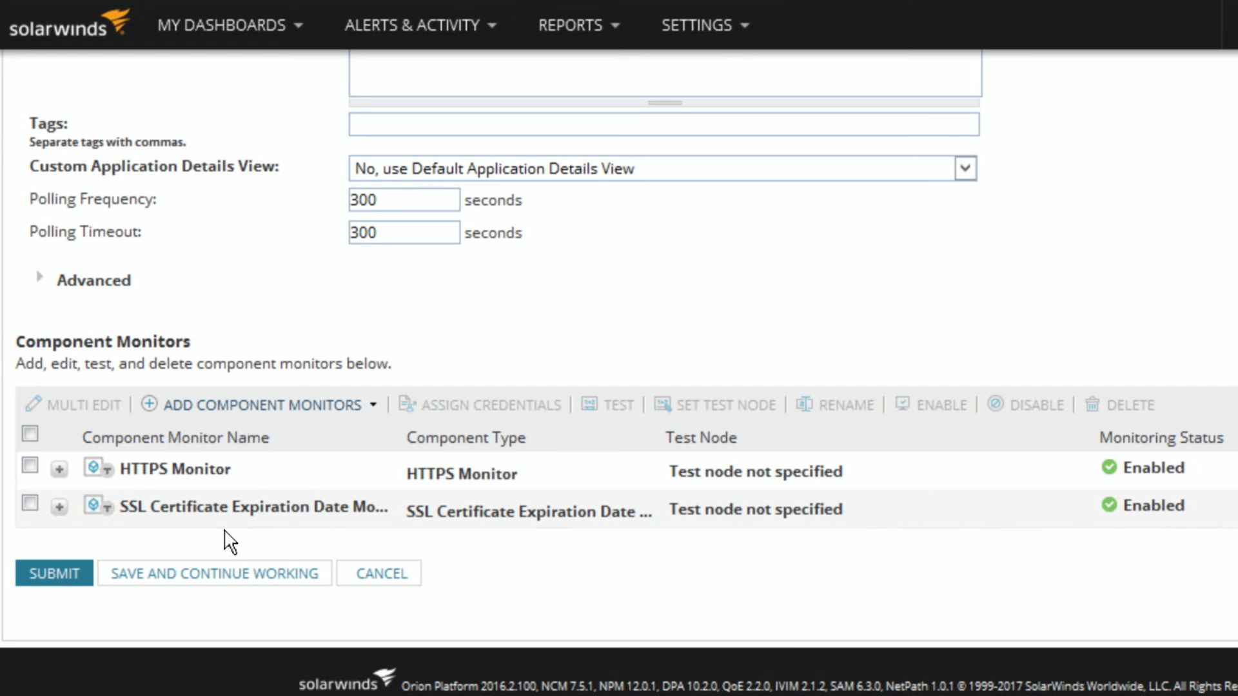
Step: Expand the SSL Certificate Expiration Date Monitor and examine its port number, Convert Value option and response time thresholds
{"action": "left_click", "coordinate": [58, 506]}
{"action": "scroll", "coordinate": [201, 519], "scroll_direction": "down", "scroll_amount": 6}
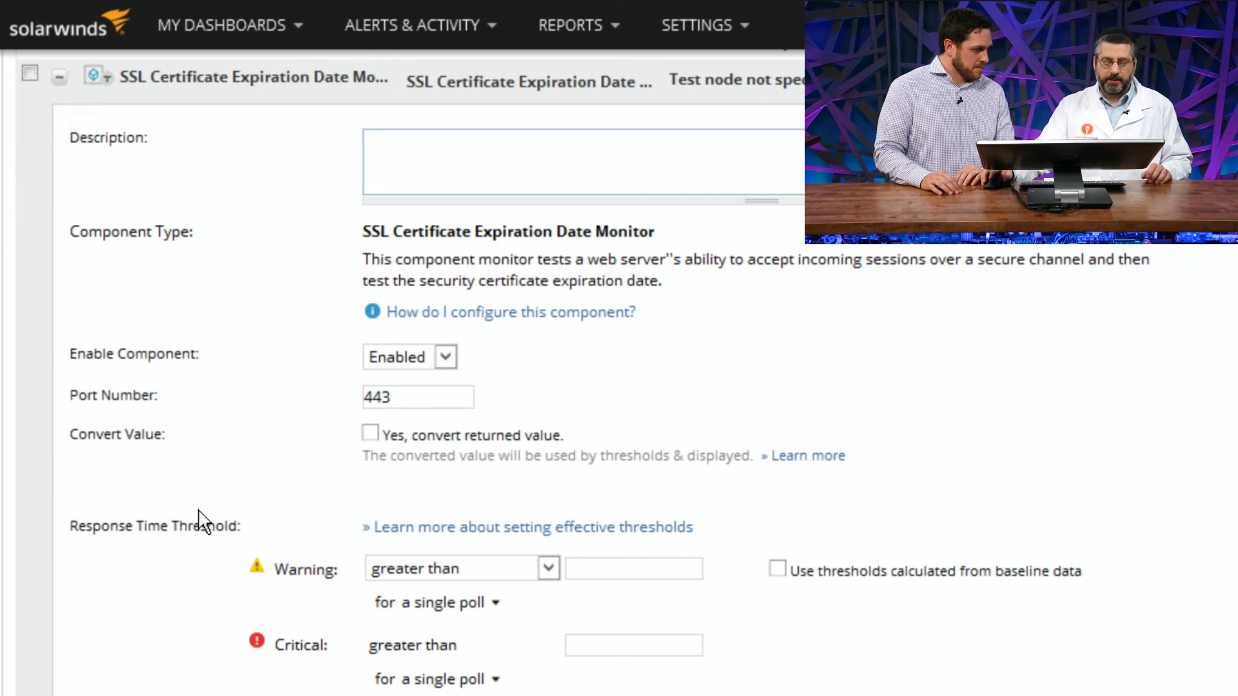
{"action": "scroll", "coordinate": [200, 516], "scroll_direction": "down", "scroll_amount": 2}
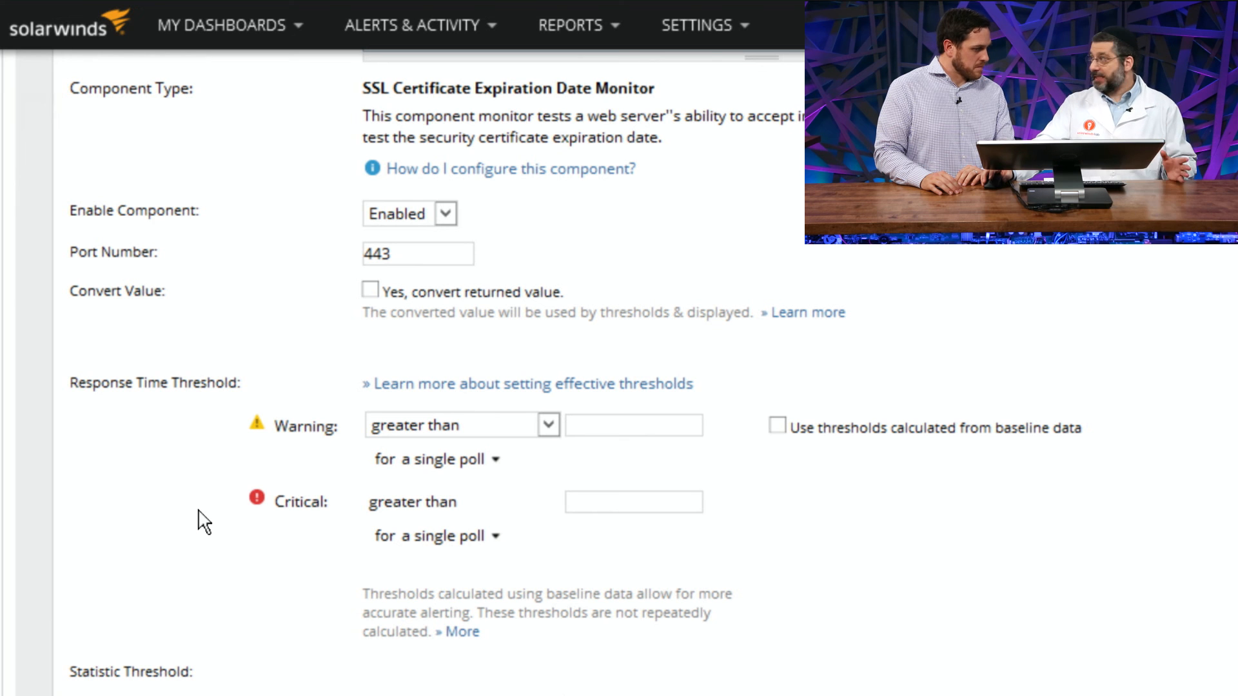
{"action": "scroll", "coordinate": [191, 451], "scroll_direction": "up", "scroll_amount": 2}
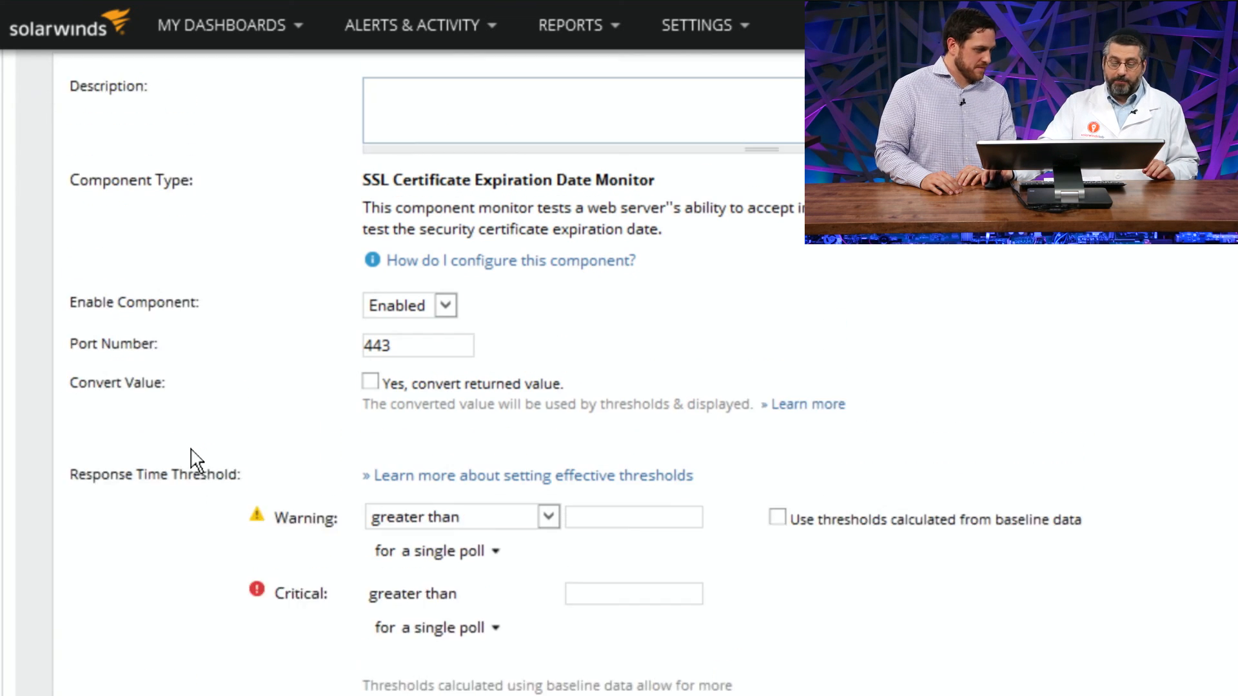
{"action": "scroll", "coordinate": [195, 462], "scroll_direction": "down", "scroll_amount": 2}
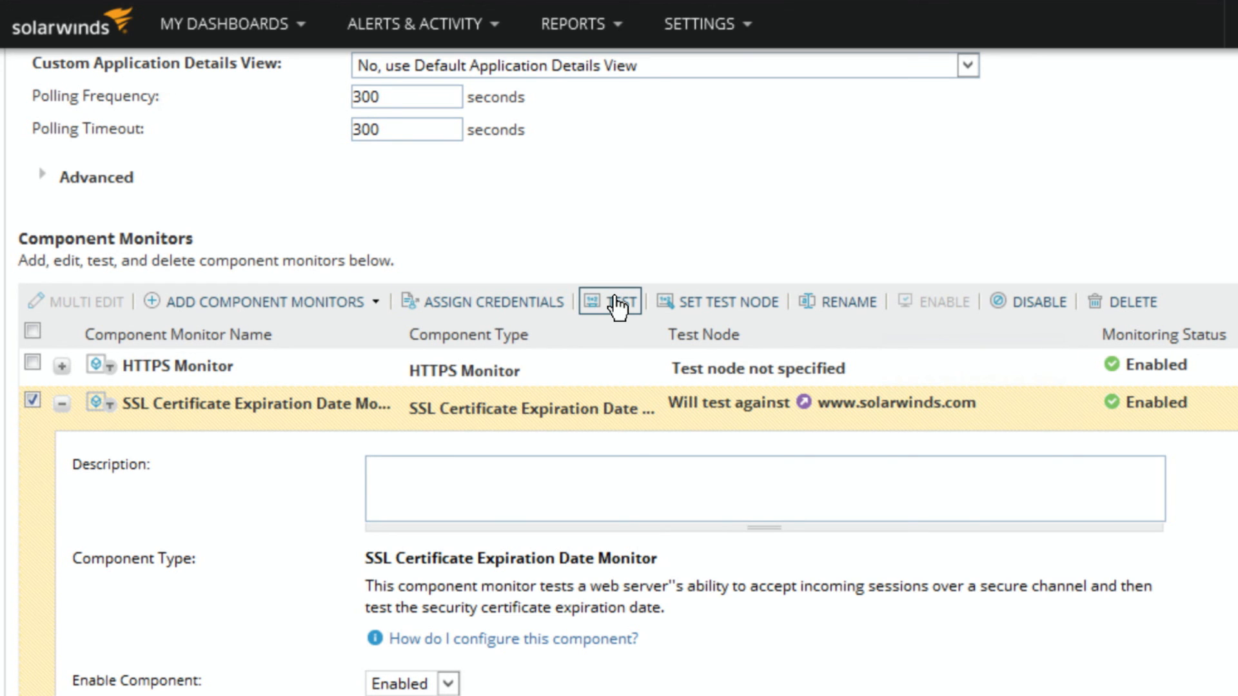
{"action": "left_click", "coordinate": [616, 303]}
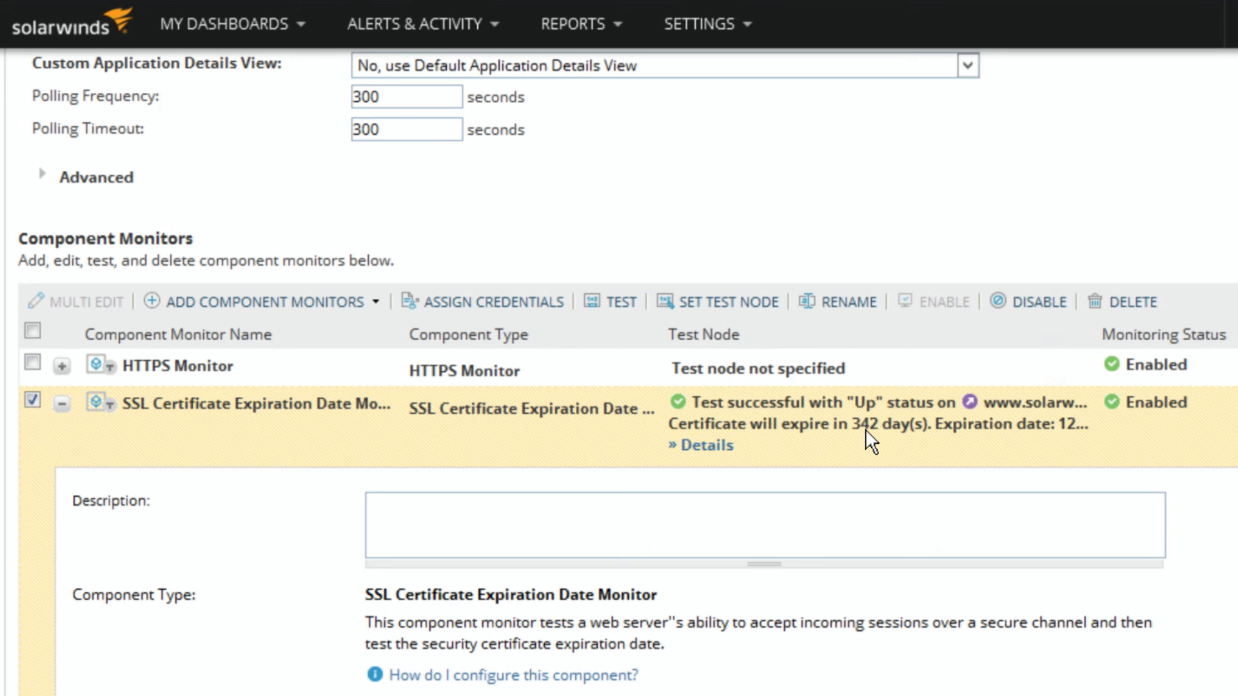
Step: Try the SSL Certificate Expiration Date Monitor's option to convert the returned value, disable it again and look over the thresholds
{"action": "scroll", "coordinate": [872, 442], "scroll_direction": "down", "scroll_amount": 5}
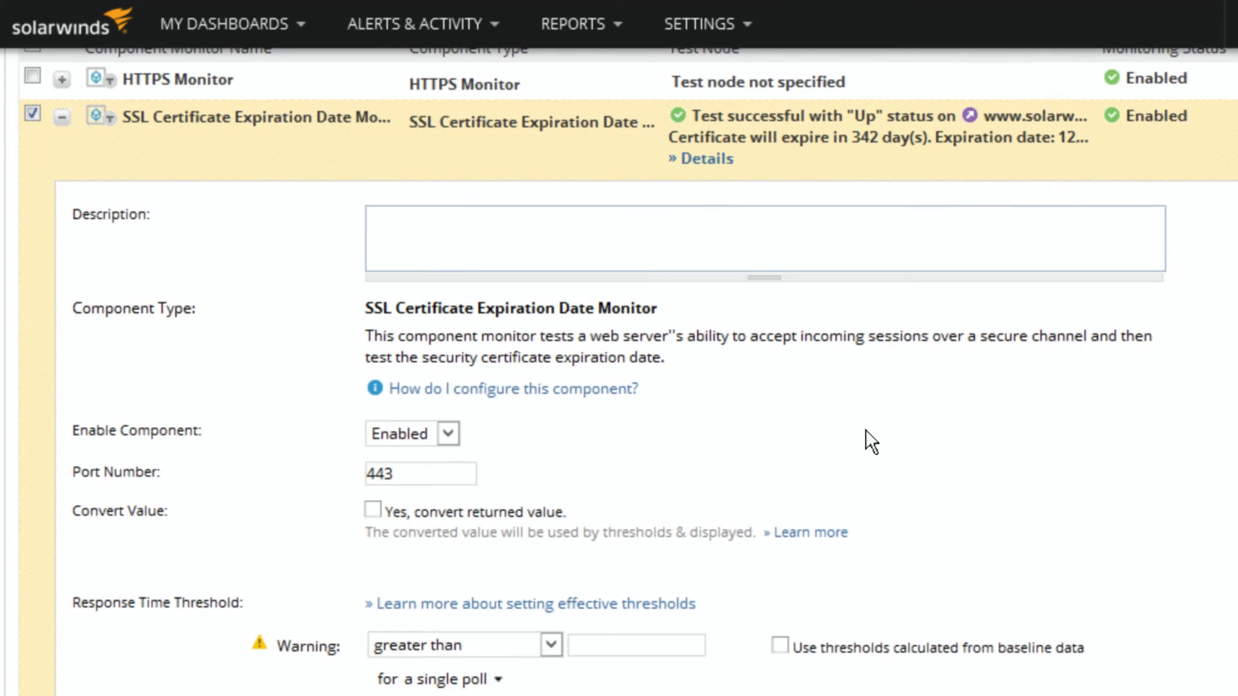
{"action": "scroll", "coordinate": [872, 443], "scroll_direction": "down", "scroll_amount": 3}
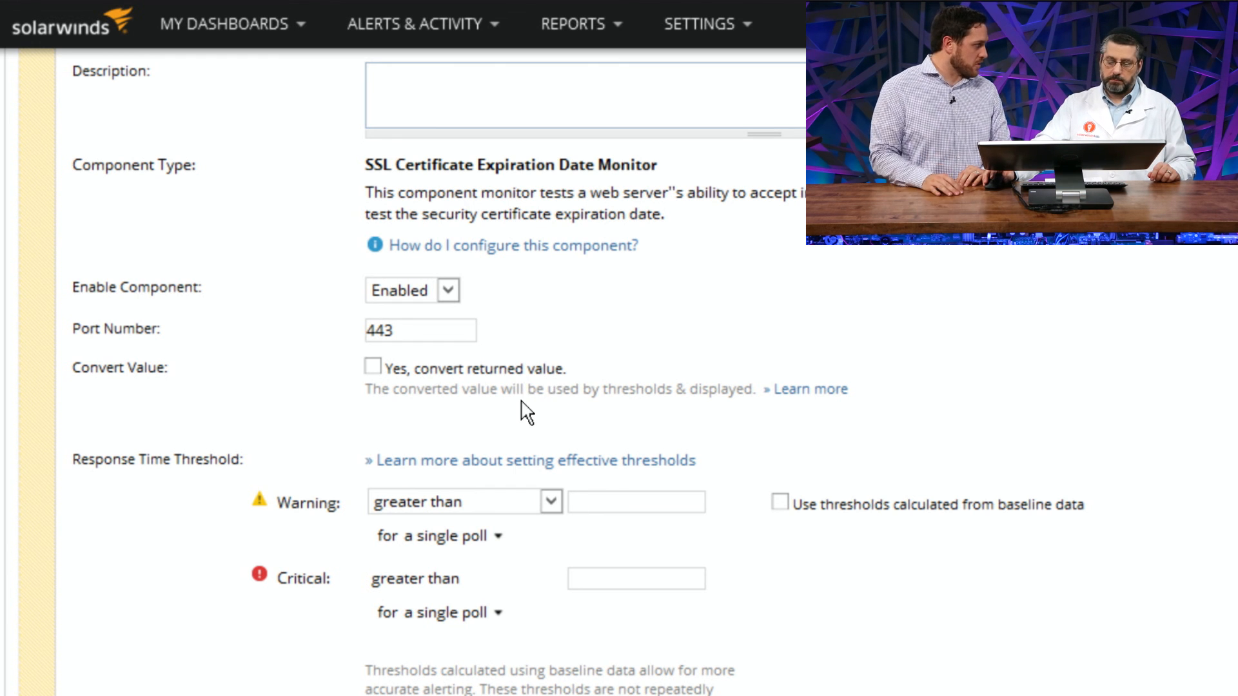
{"action": "left_click", "coordinate": [372, 368]}
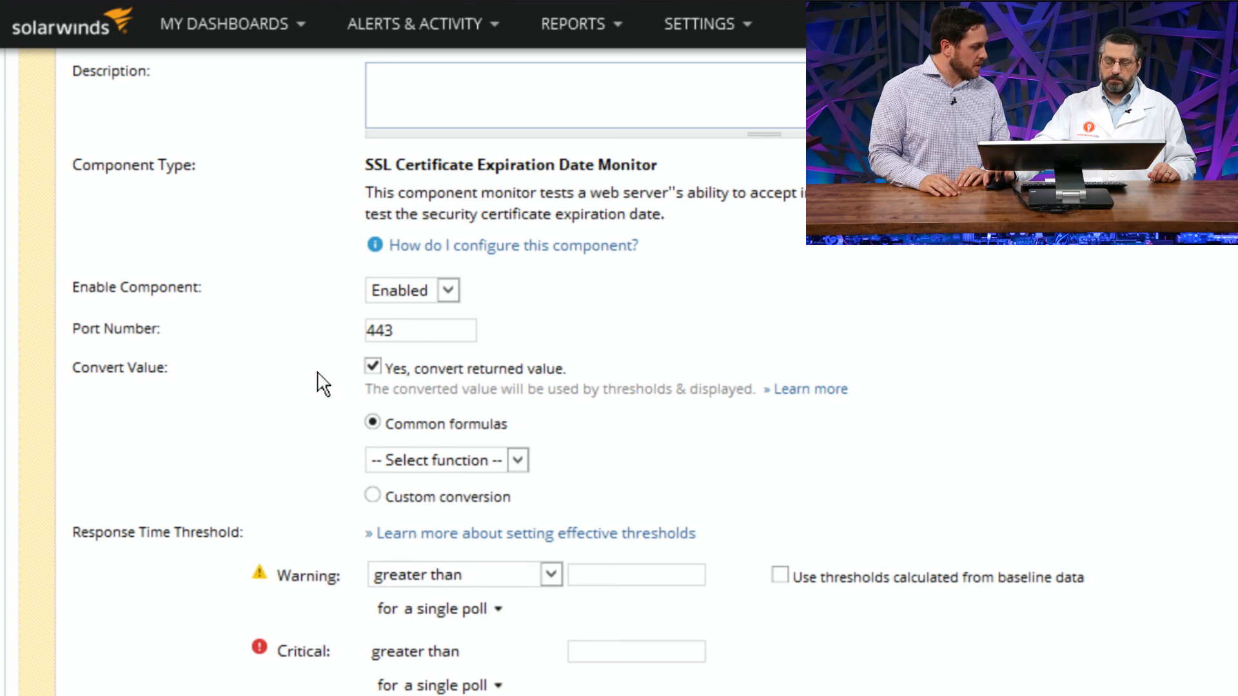
{"action": "left_click", "coordinate": [372, 366]}
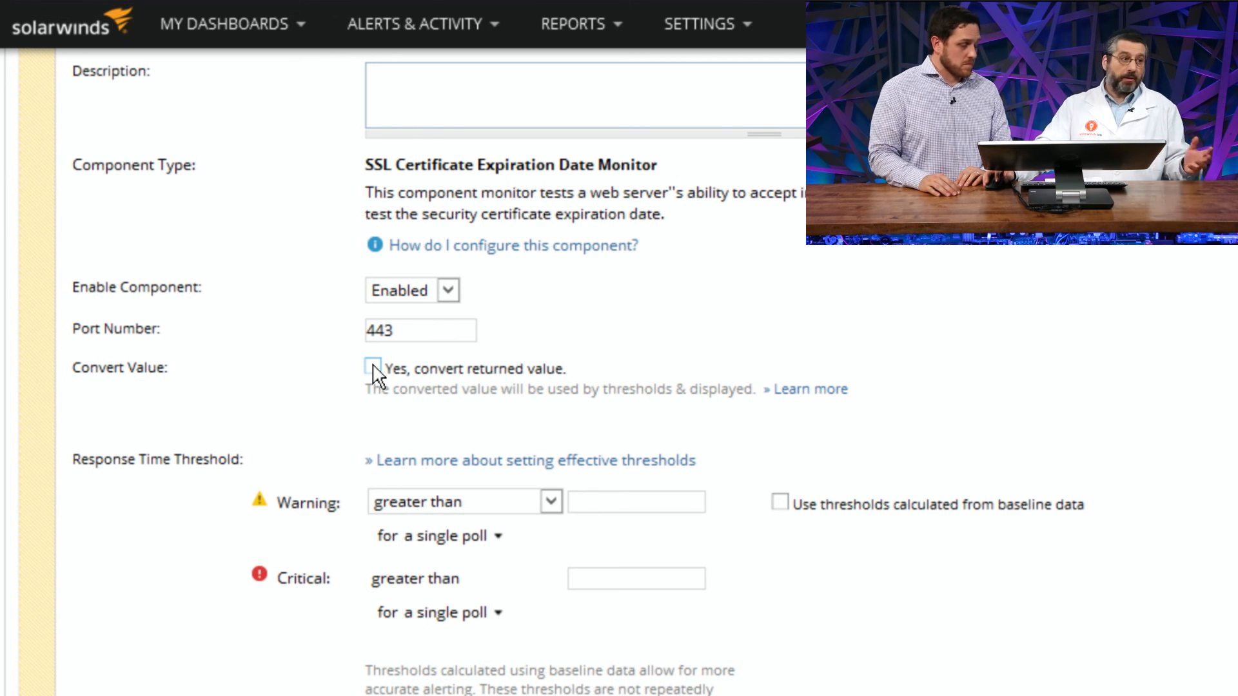
{"action": "scroll", "coordinate": [380, 393], "scroll_direction": "down", "scroll_amount": 2}
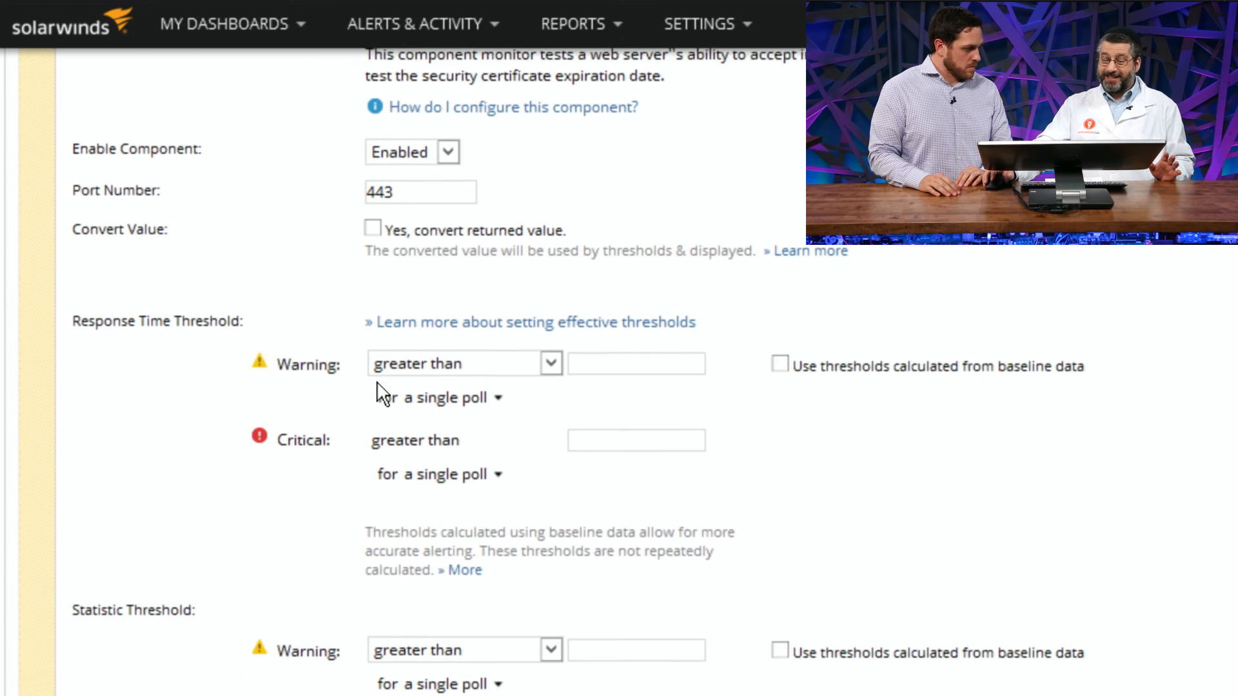
{"action": "scroll", "coordinate": [383, 393], "scroll_direction": "up", "scroll_amount": 2}
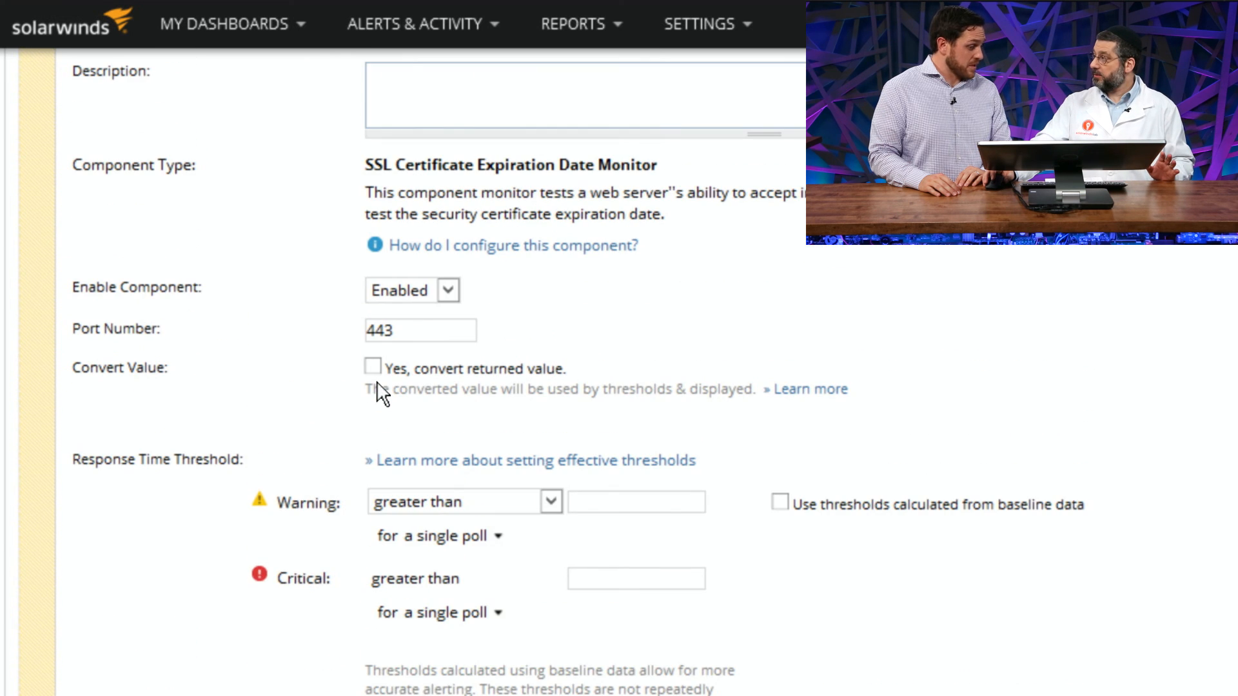